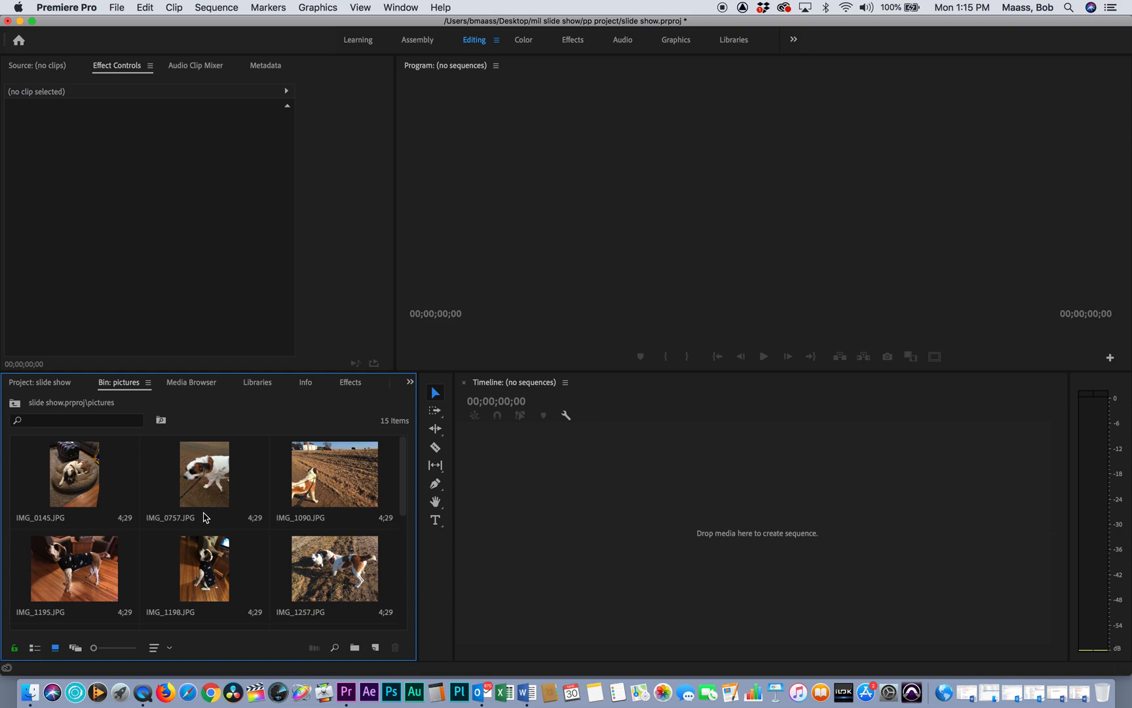
Step: Create a sequence from IMG_0757.JPG and examine the frame size in its sequence settings
drag(202, 477, 613, 537)
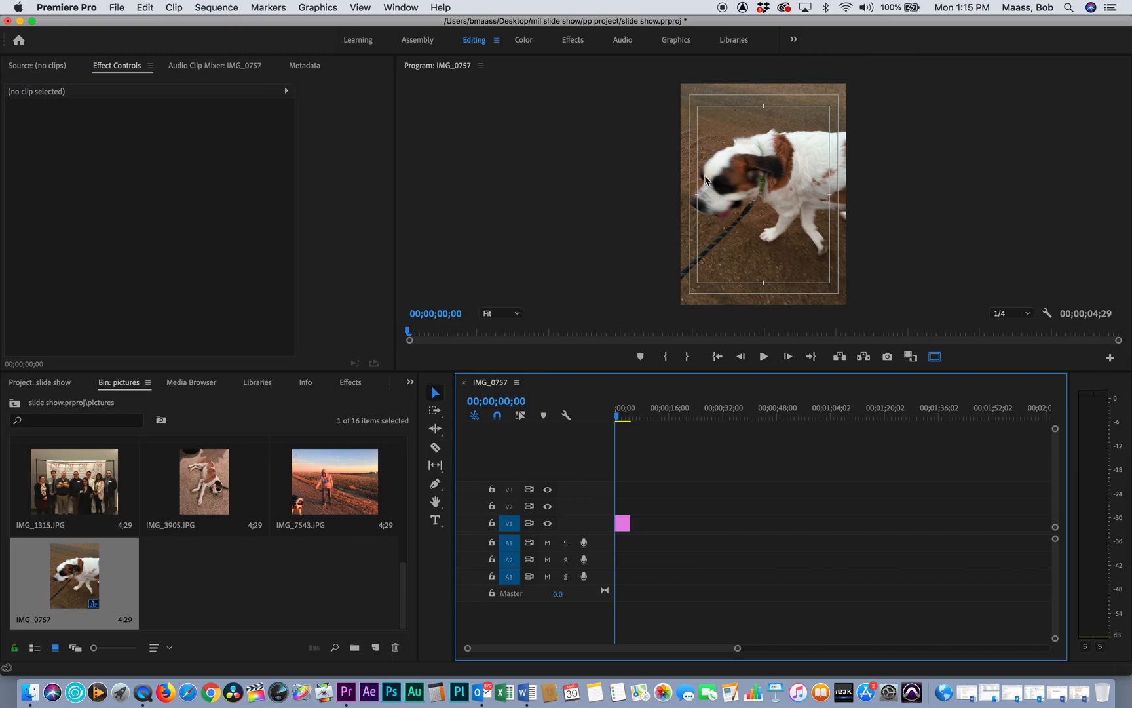
click(215, 6)
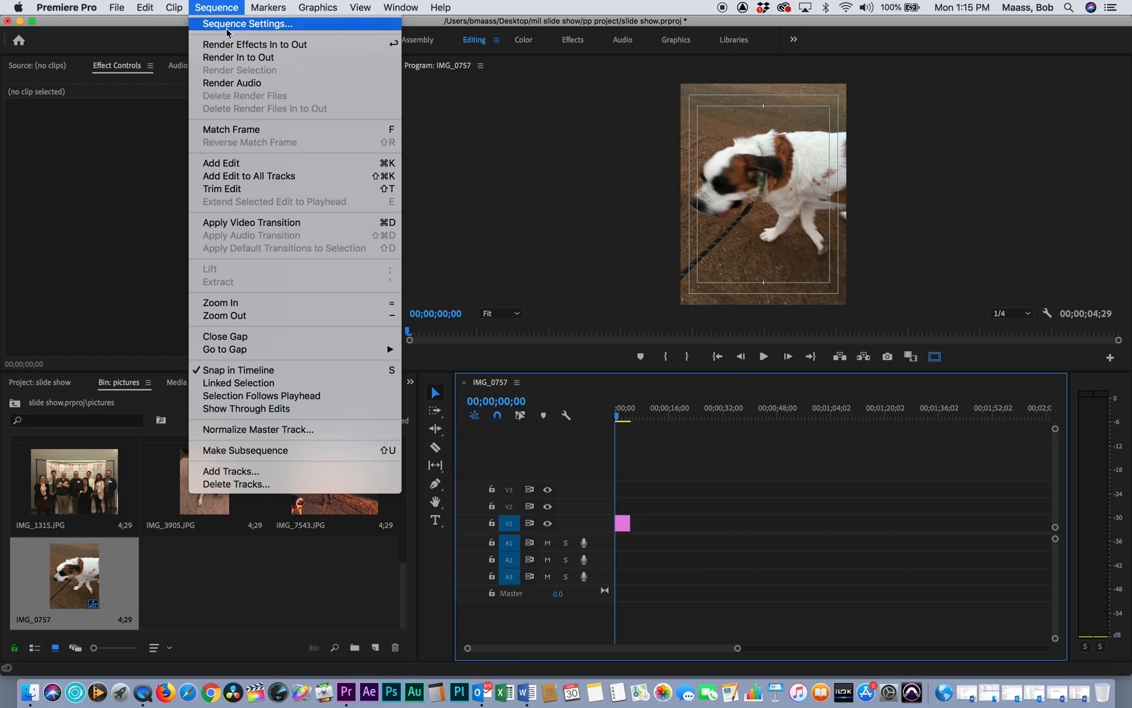
click(244, 24)
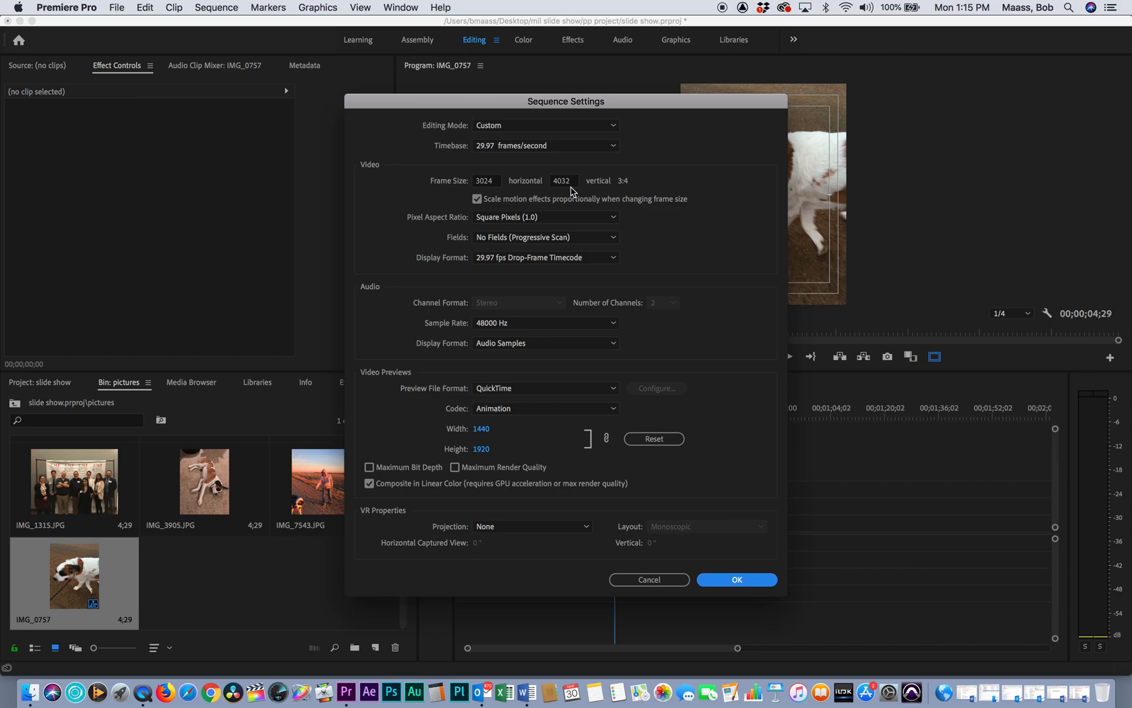
click(649, 580)
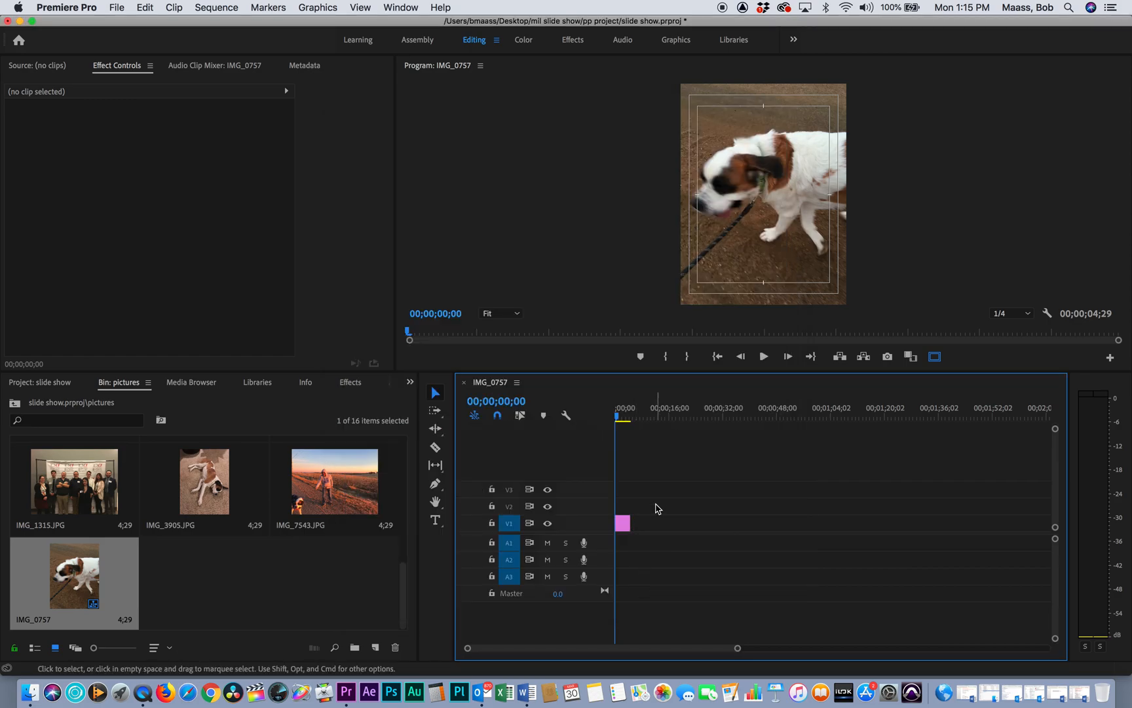
Step: Delete the IMG_0757 clip from the timeline and the IMG_0757 sequence from the pictures bin
drag(654, 496, 623, 543)
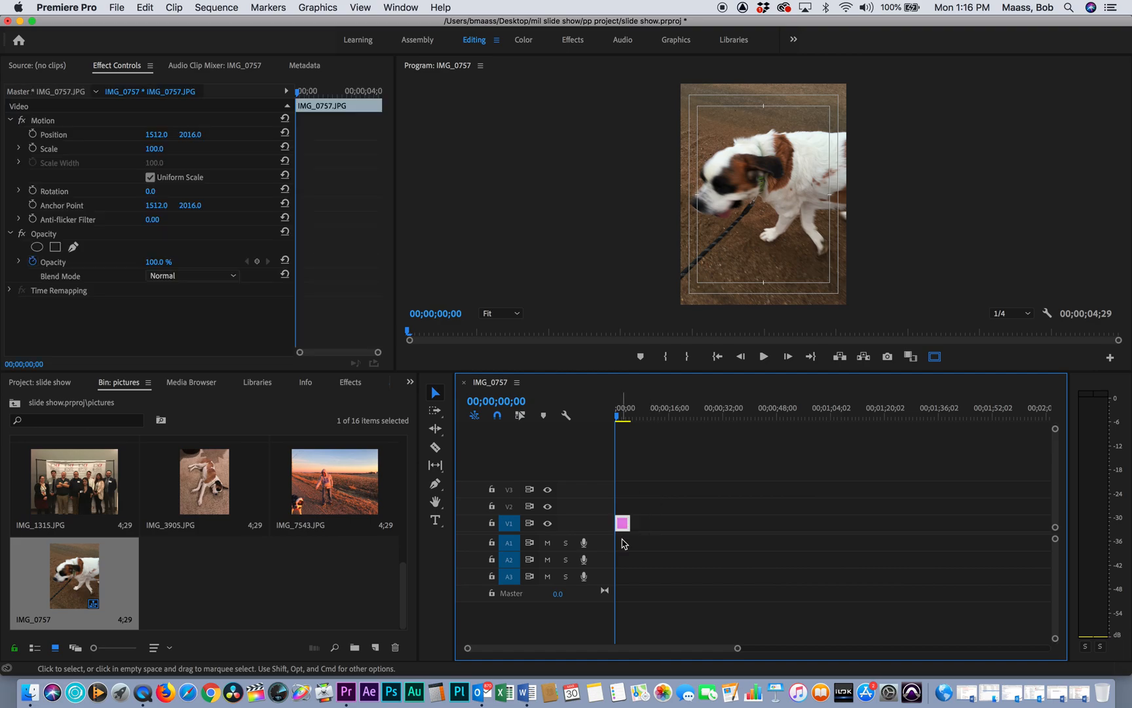
key(Delete)
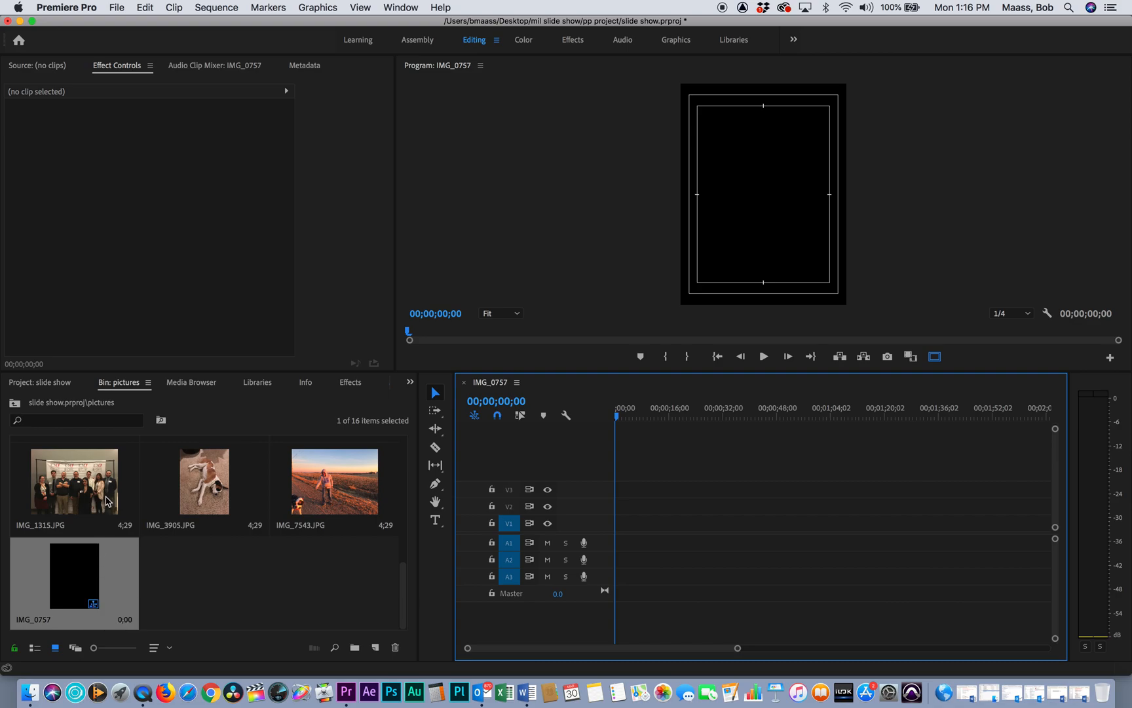
click(69, 583)
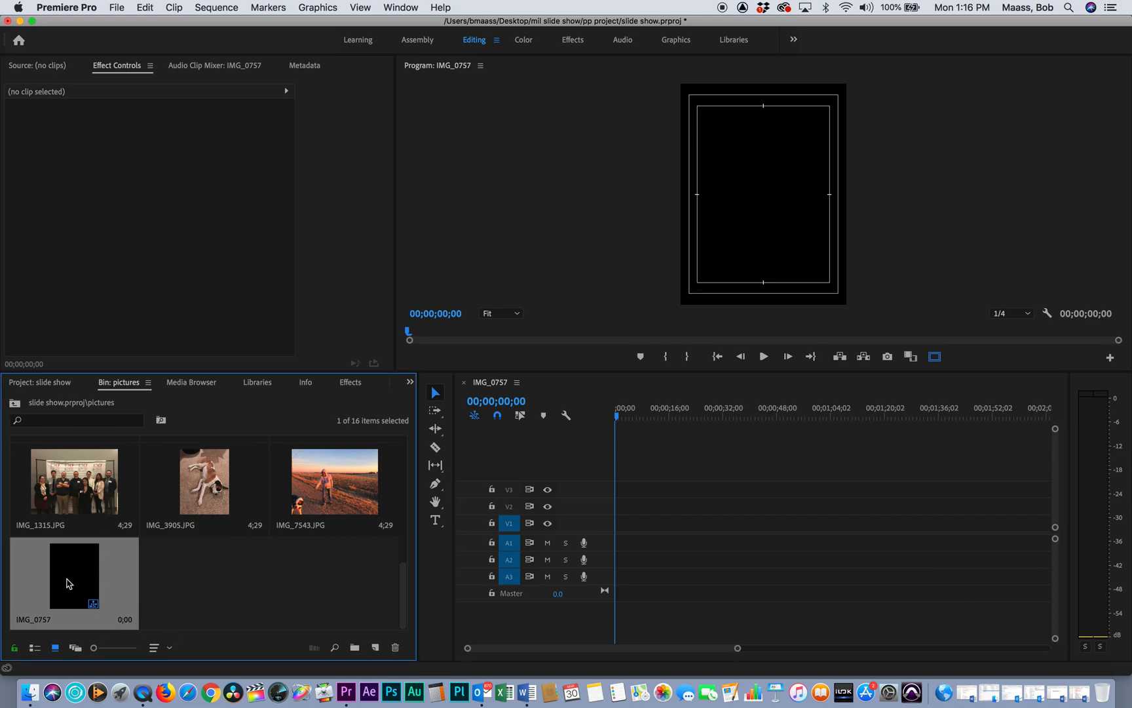
key(Delete)
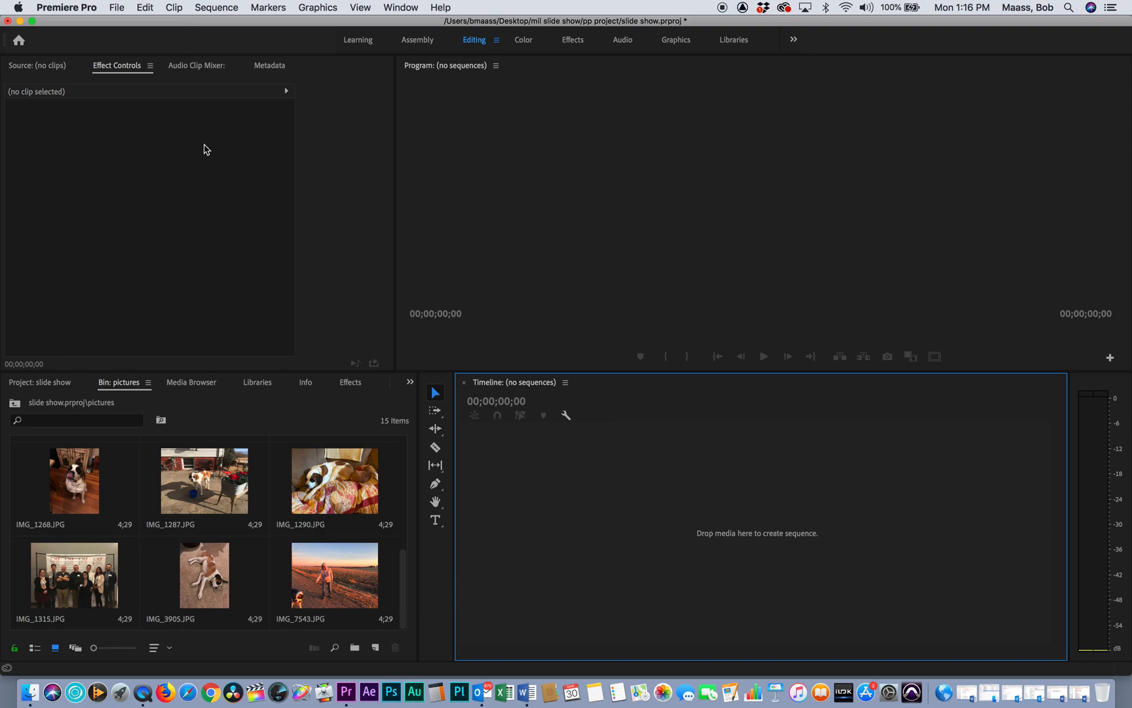
Step: Create a new sequence with the AVCHD 1080p30 preset, keeping the name Sequence 01
click(121, 9)
mouse_move(127, 26)
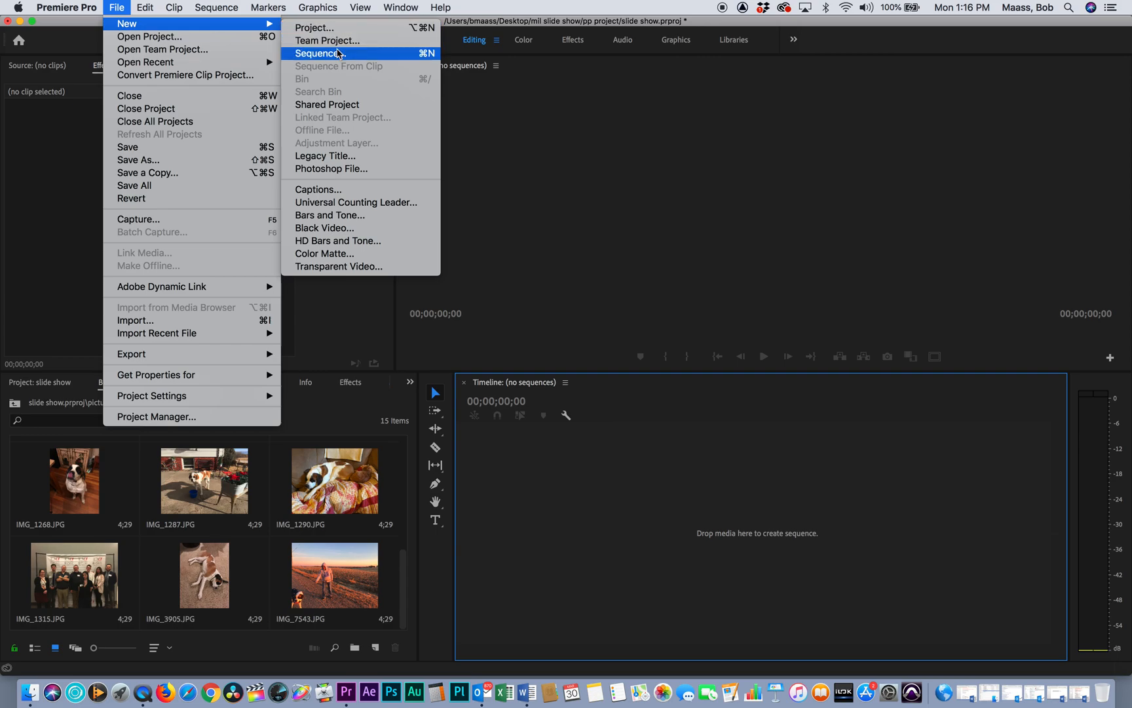
click(338, 53)
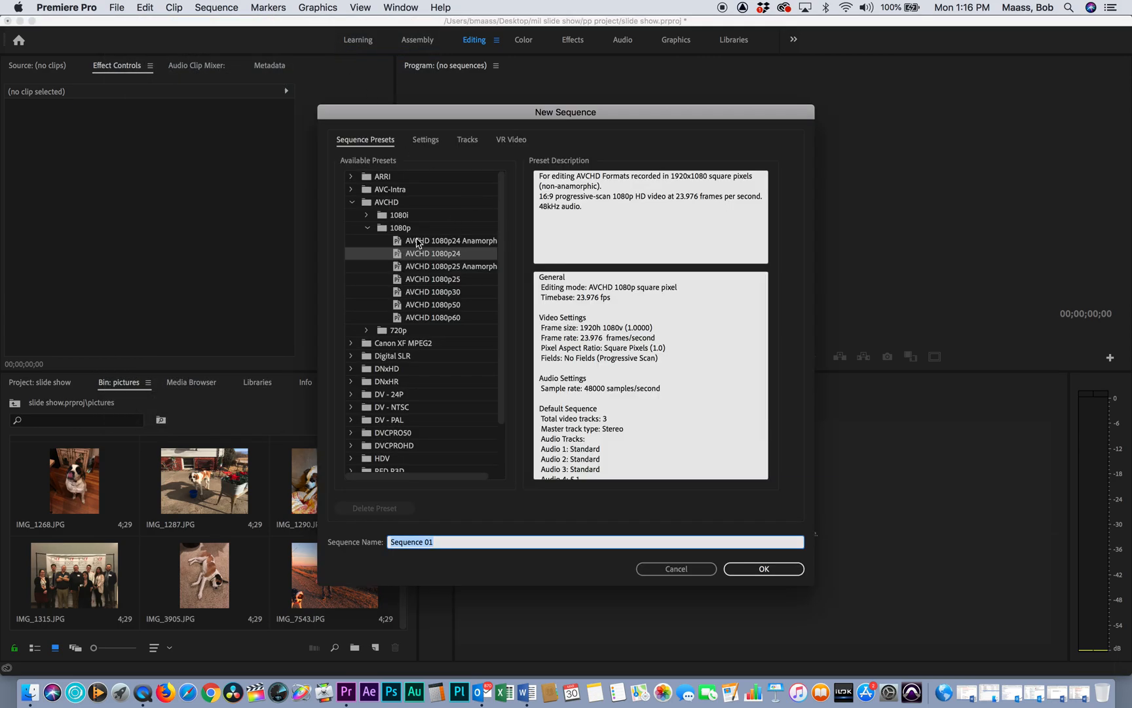
click(353, 202)
click(354, 203)
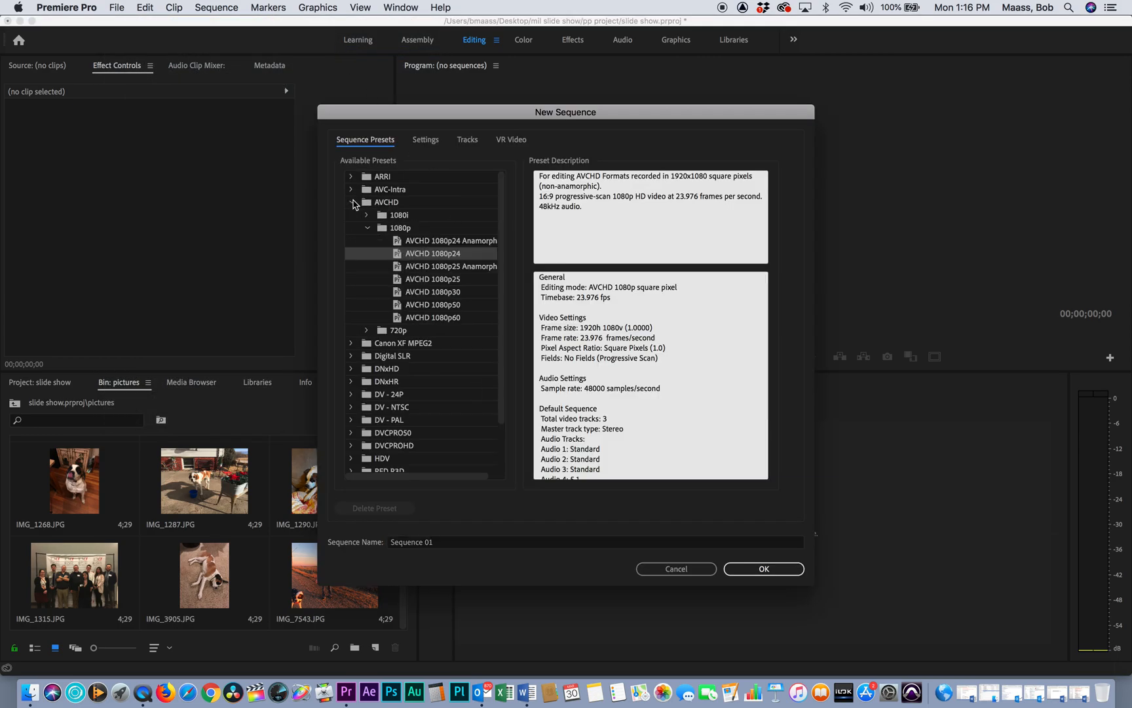
click(368, 228)
click(369, 228)
click(434, 292)
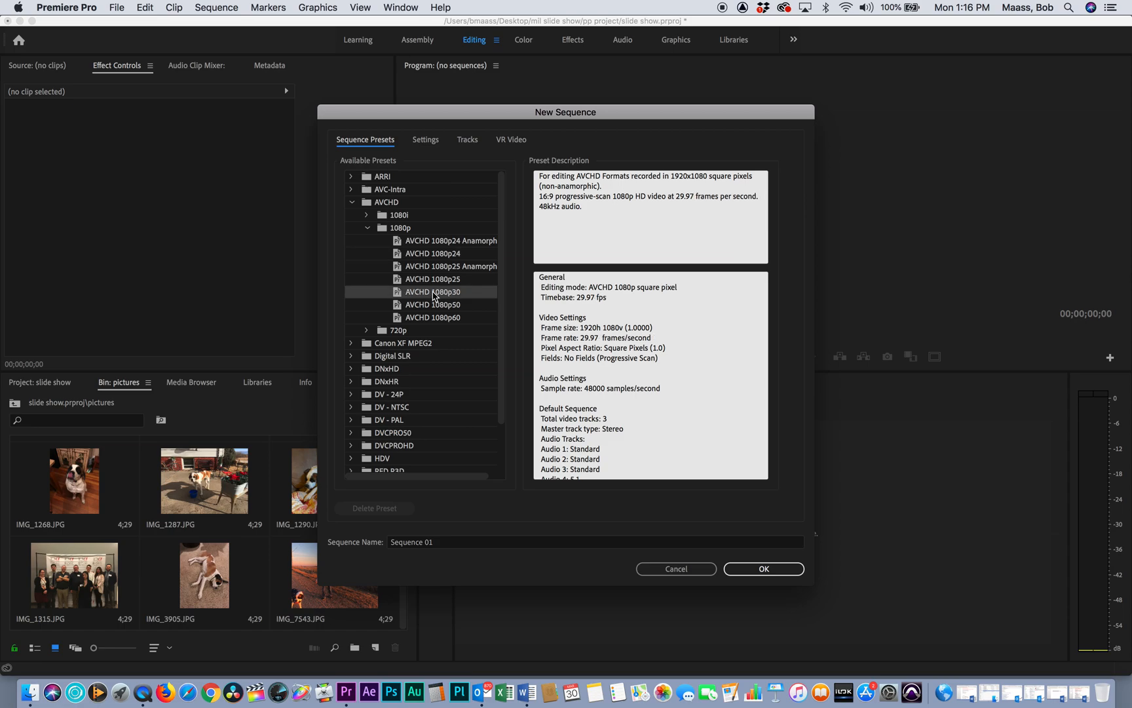
click(762, 569)
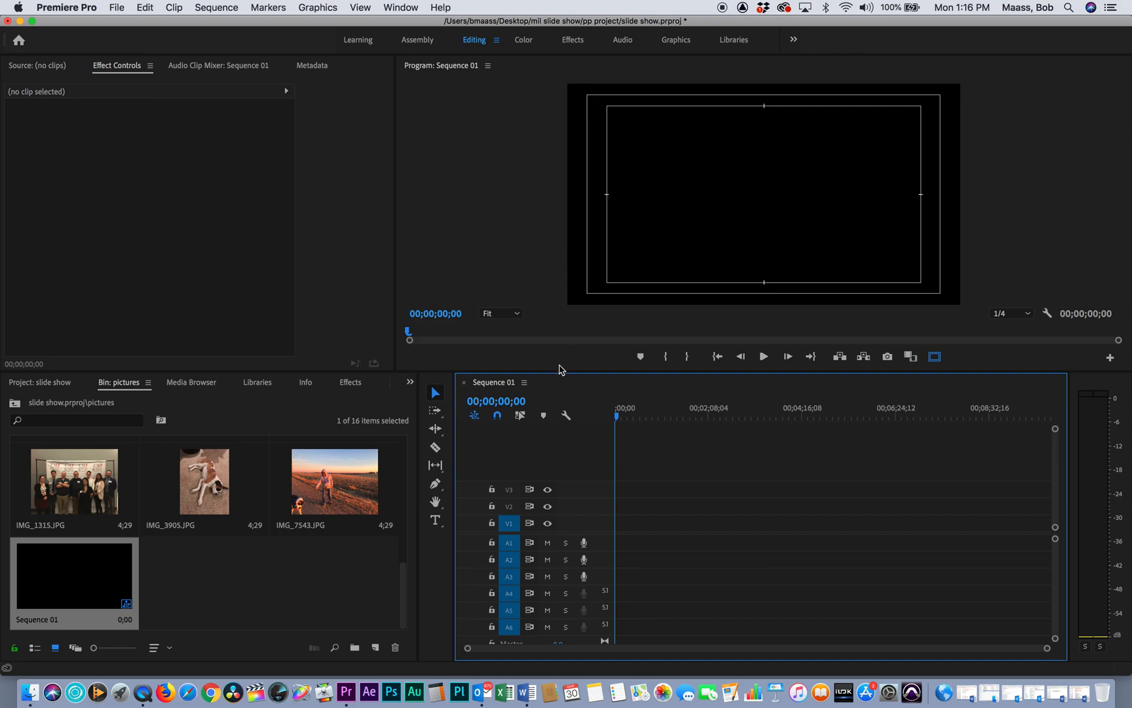
Step: Place IMG_1090.JPG from the pictures bin at the start of video track V1
drag(402, 584, 402, 413)
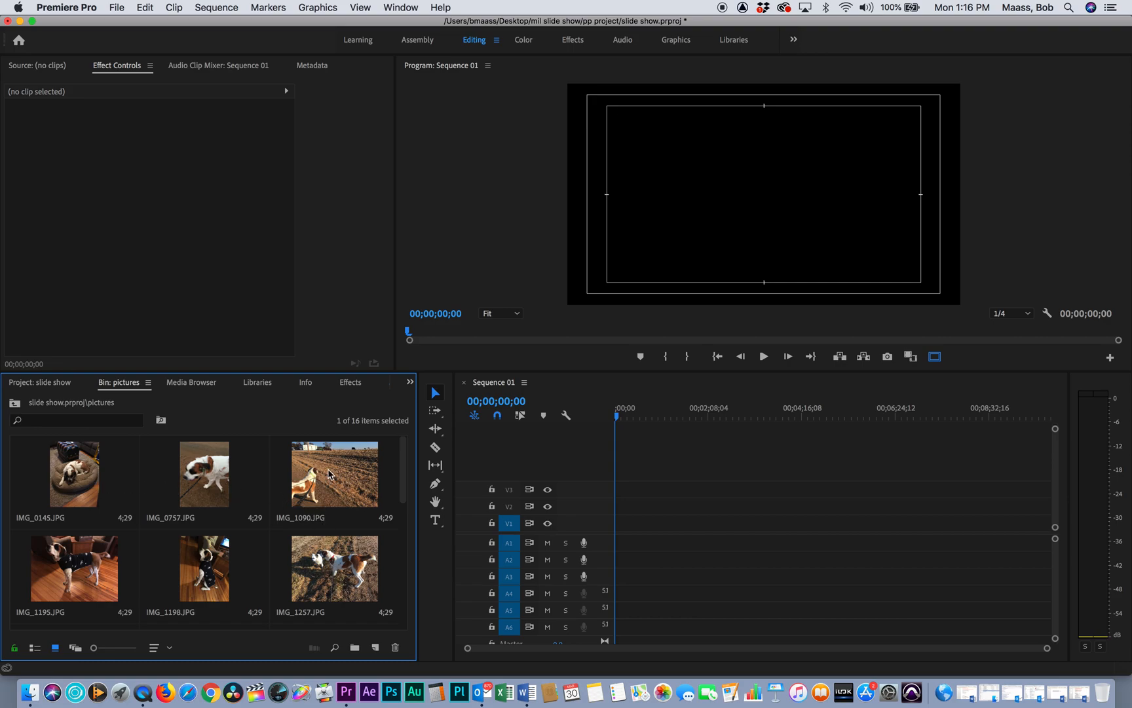
drag(334, 487, 615, 523)
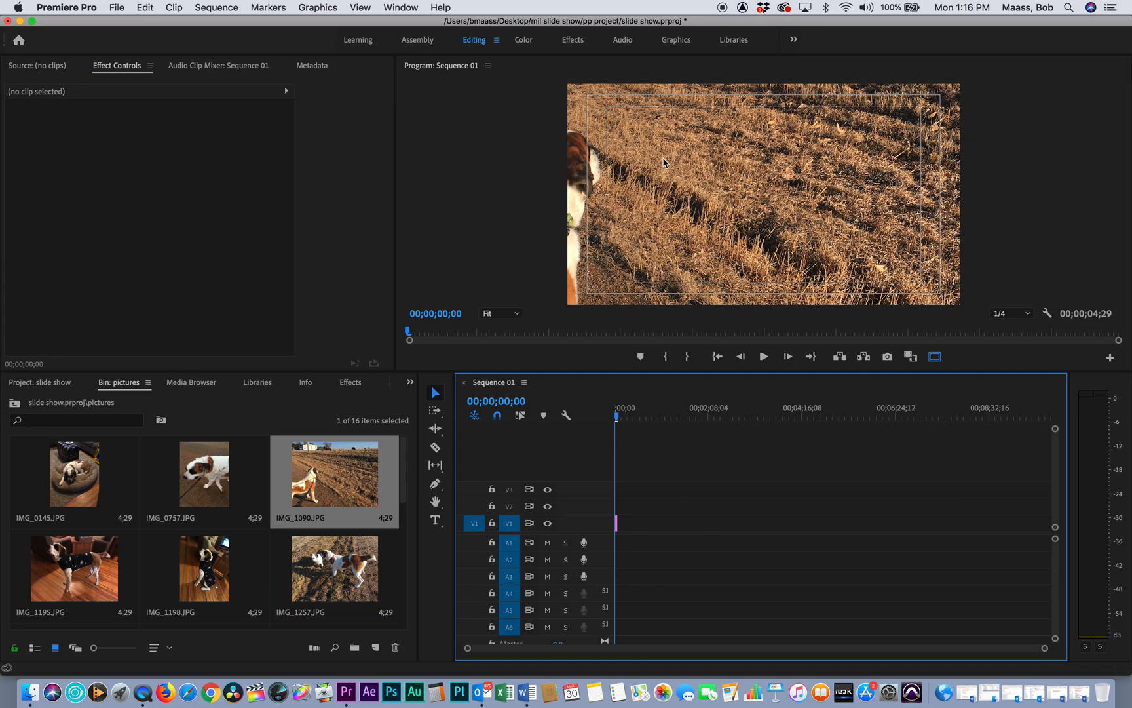
Step: Try moving the IMG_1090 photo within the program frame, and undo the move
click(690, 218)
click(690, 218)
drag(653, 208, 752, 243)
key(super+z)
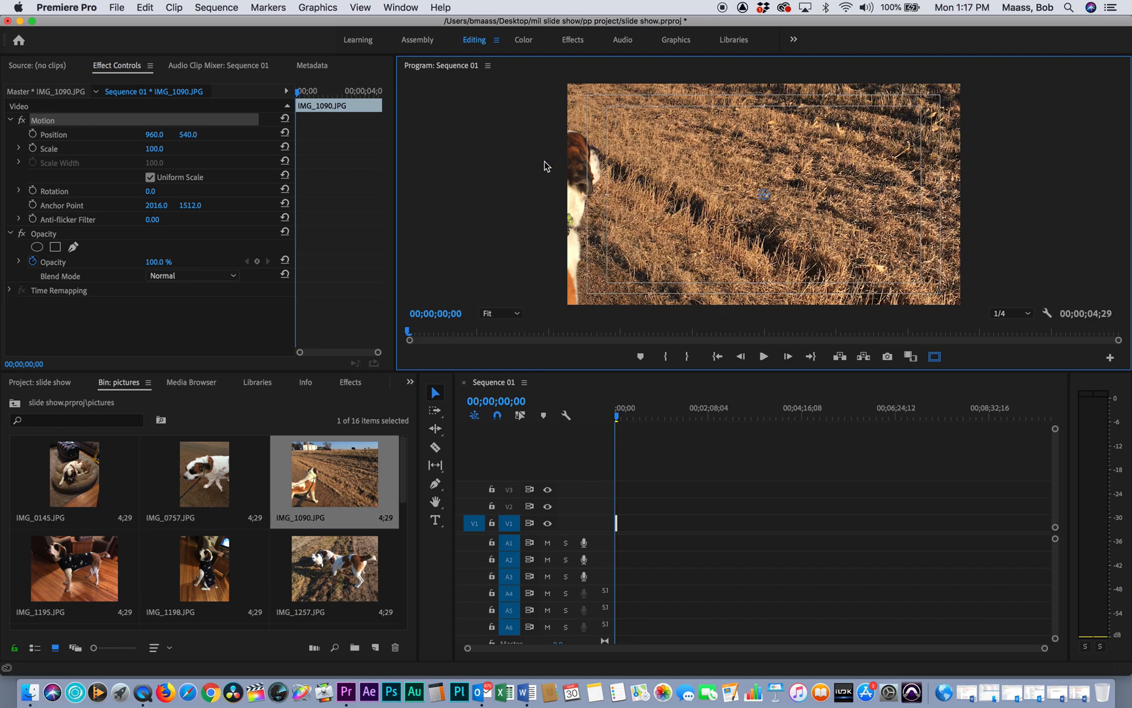
Step: Set the program view zoom to 25% and shrink IMG_1090 to about 34.8% scale, positioned at about 960, 524
click(501, 313)
click(500, 359)
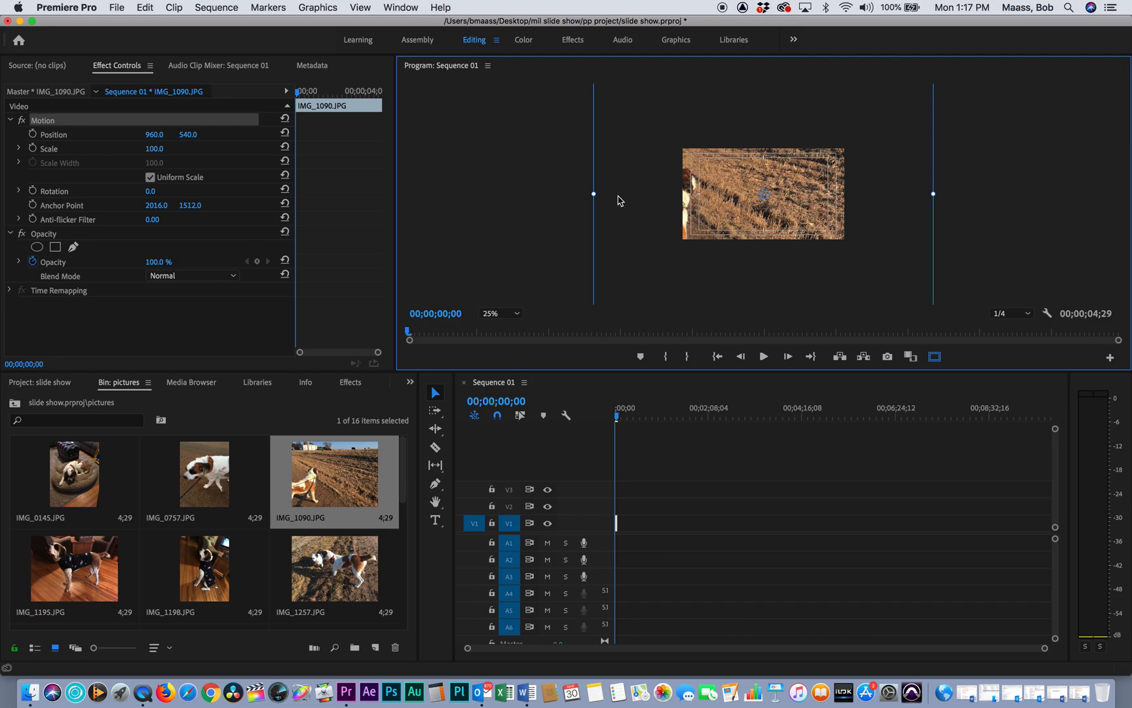
drag(592, 194, 742, 226)
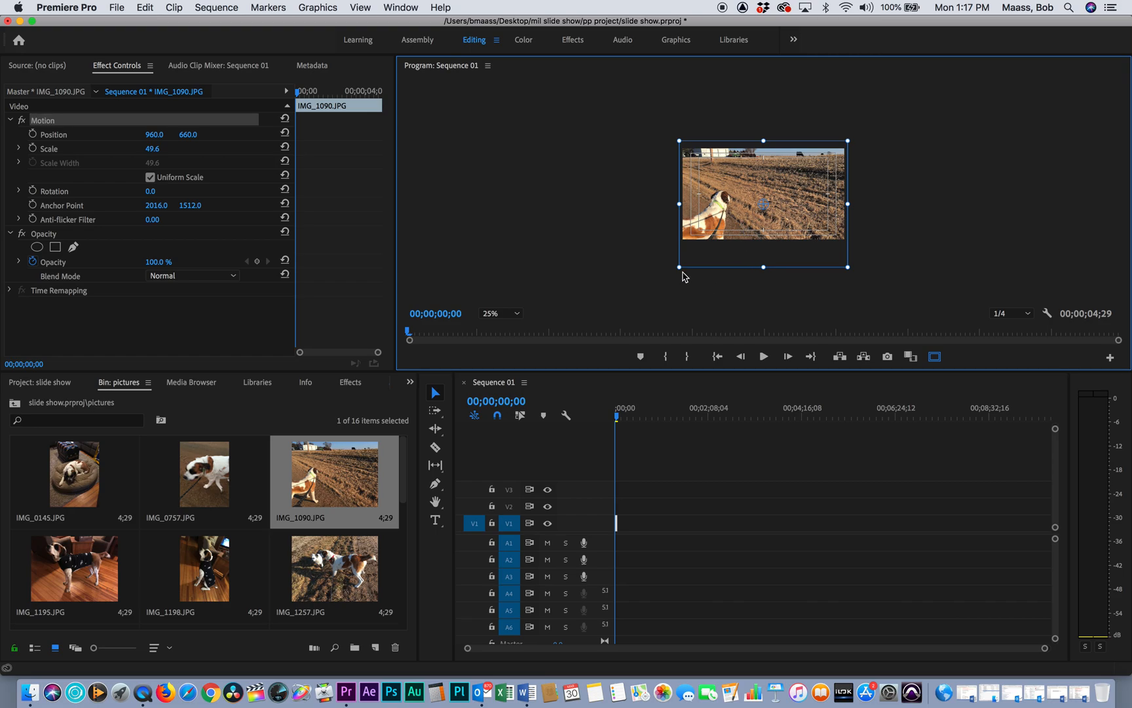
drag(679, 266, 687, 247)
drag(749, 221, 751, 213)
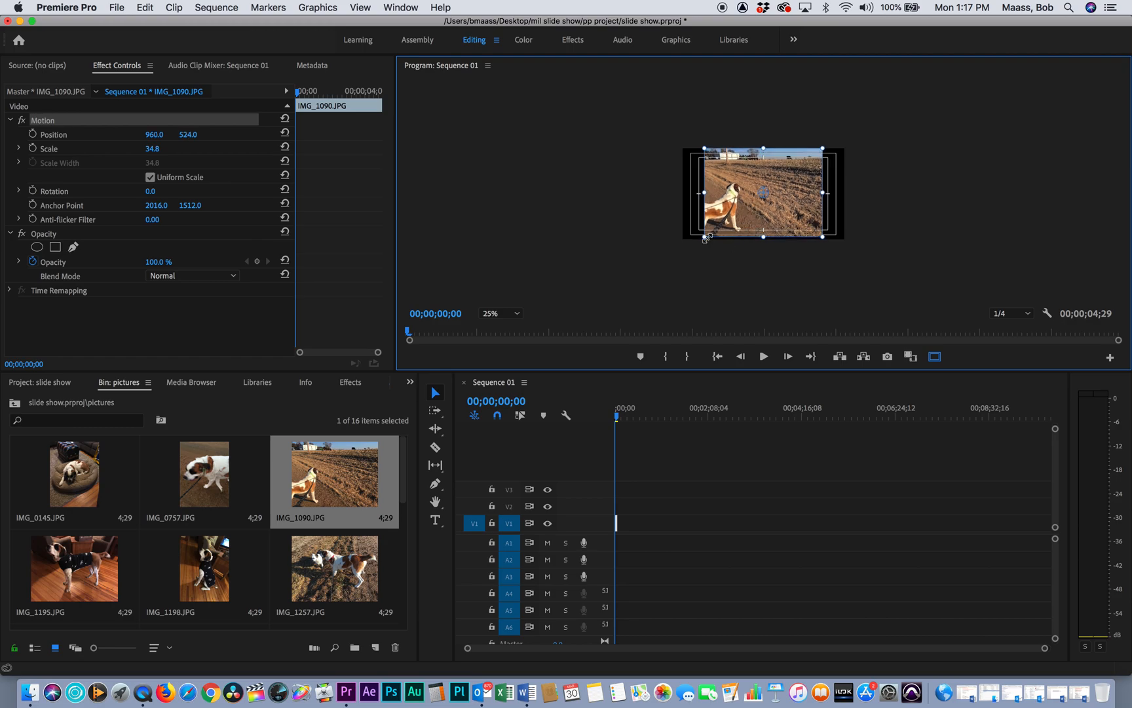
Step: Enlarge IMG_1090 to about 49.5% scale to fill the frame width and reposition it at about 960, 684
drag(703, 193, 679, 194)
key(shift+Up)
key(shift+Up)
key(shift+Up)
key(shift+Up)
key(shift+Up)
key(shift+Up)
key(shift+Up)
key(shift+Up)
key(shift+Up)
key(shift+Up)
key(shift+Up)
key(shift+Up)
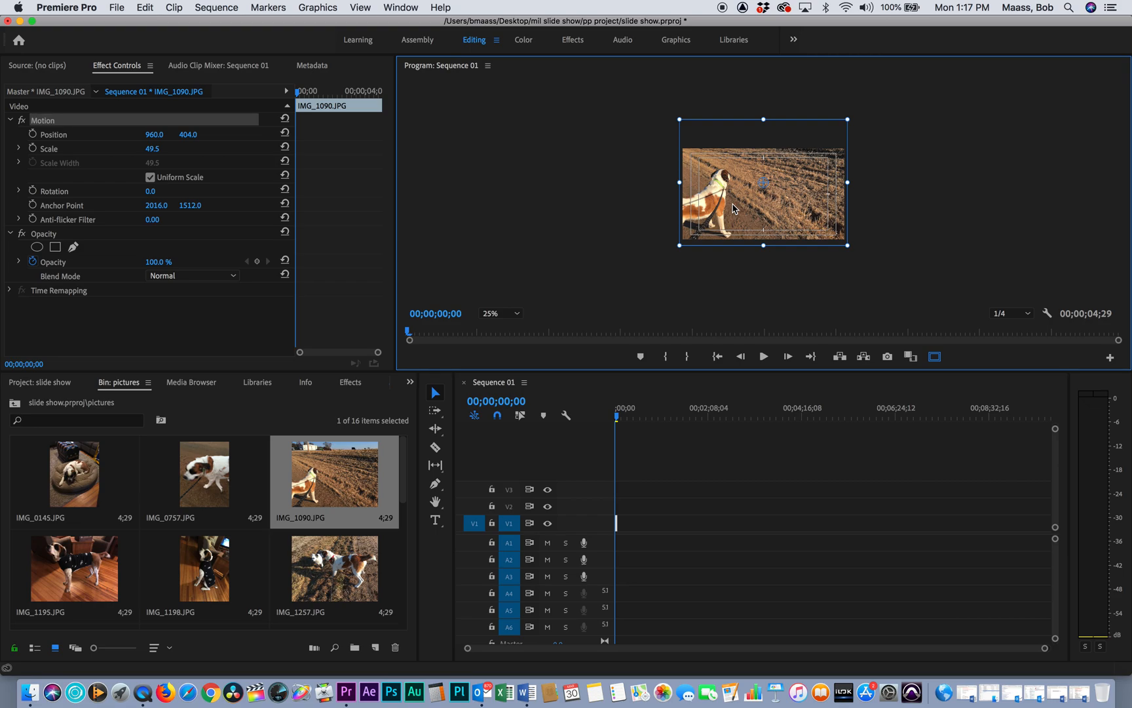
drag(733, 209, 732, 232)
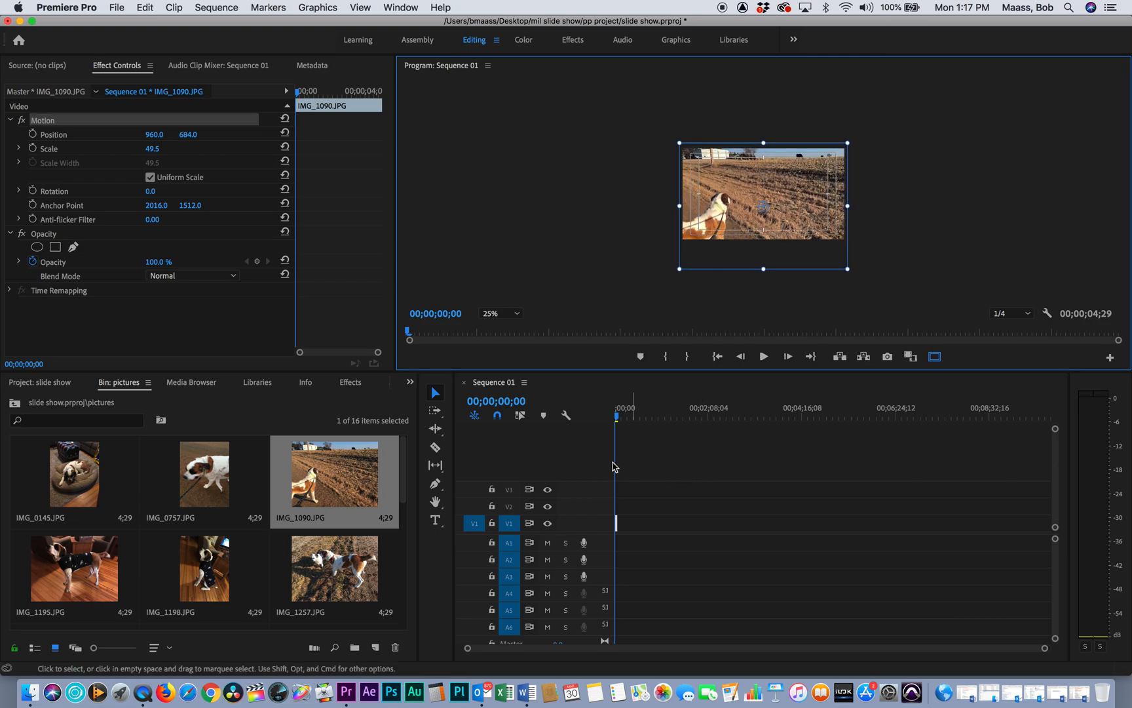
Step: Play the sequence from the start to preview the IMG_1090 clip, with the timeline magnified
click(618, 411)
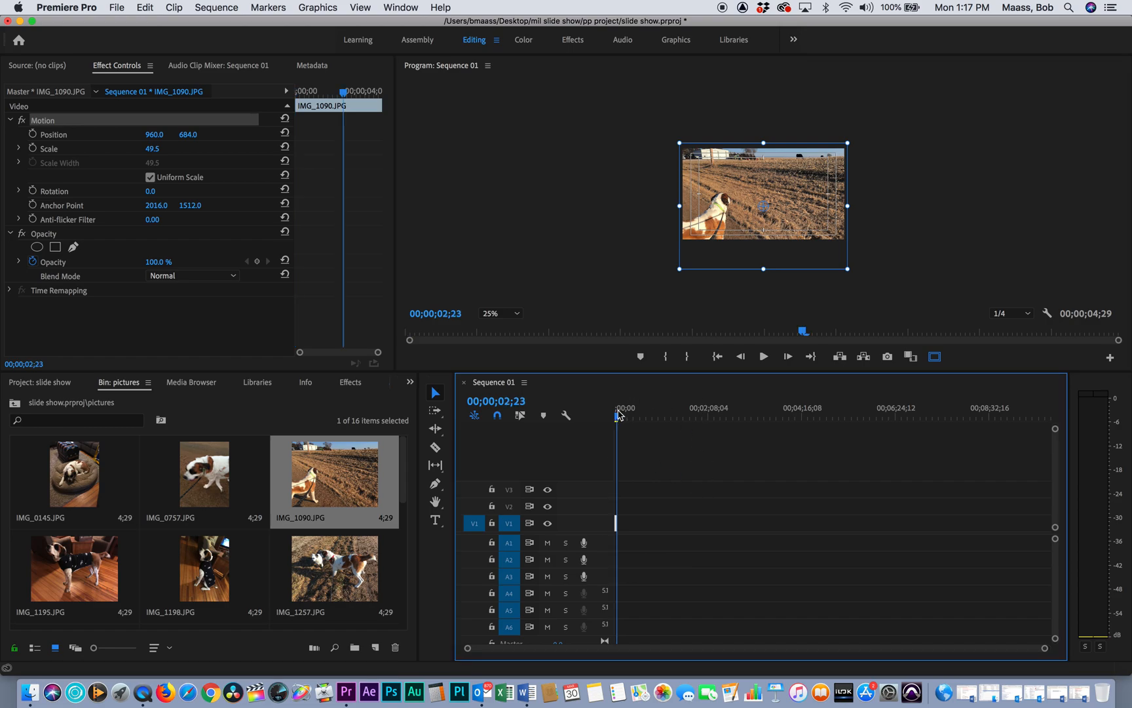
key(equal)
key(equal)
key(equal)
key(equal)
drag(648, 414, 644, 412)
key(Home)
key(space)
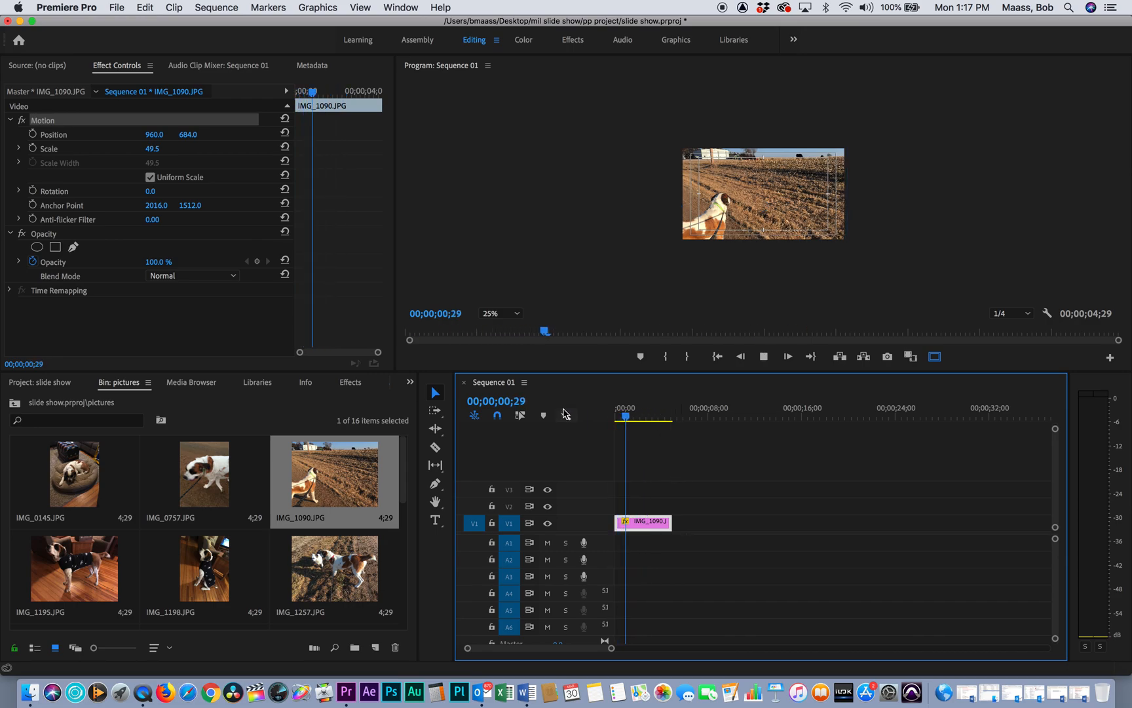
key(space)
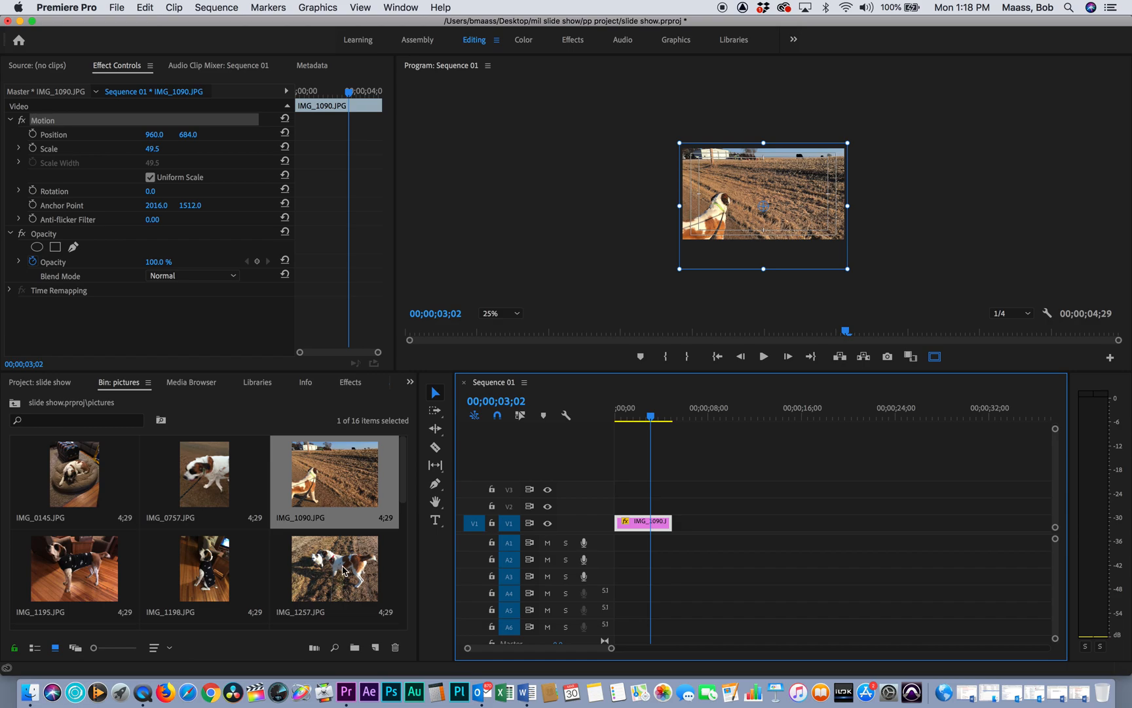
Step: Add IMG_1257.JPG to V1 directly after IMG_1090 and park the playhead over the added clip
drag(335, 577, 677, 536)
click(697, 414)
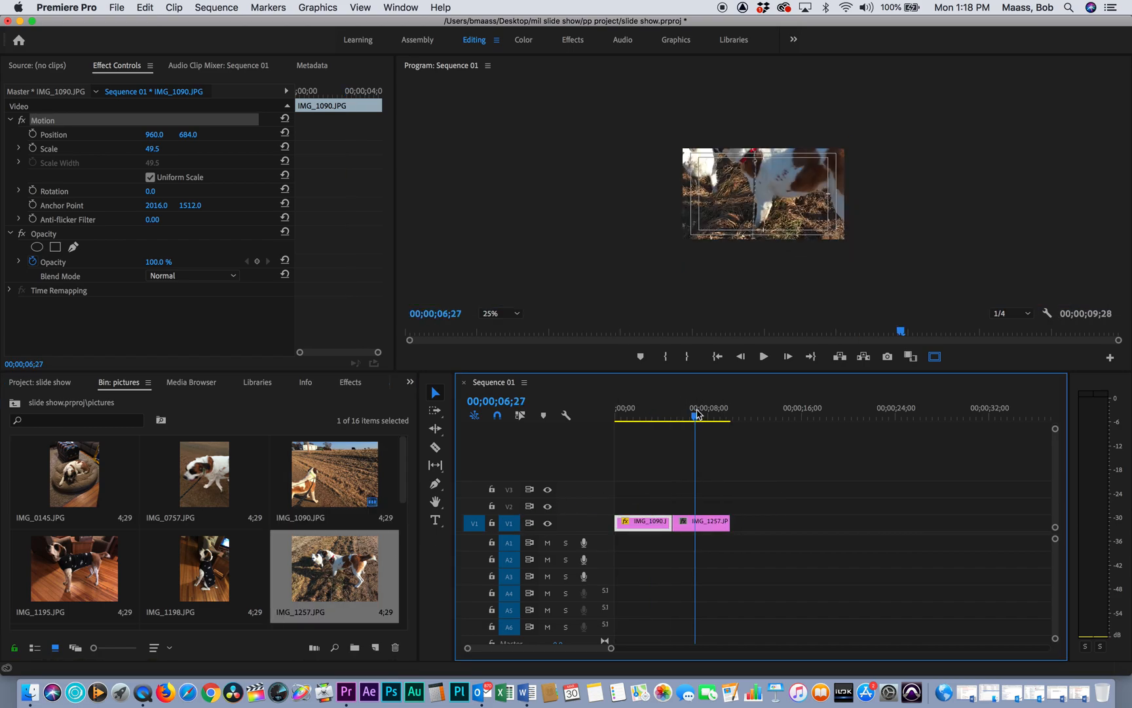
drag(697, 410, 703, 411)
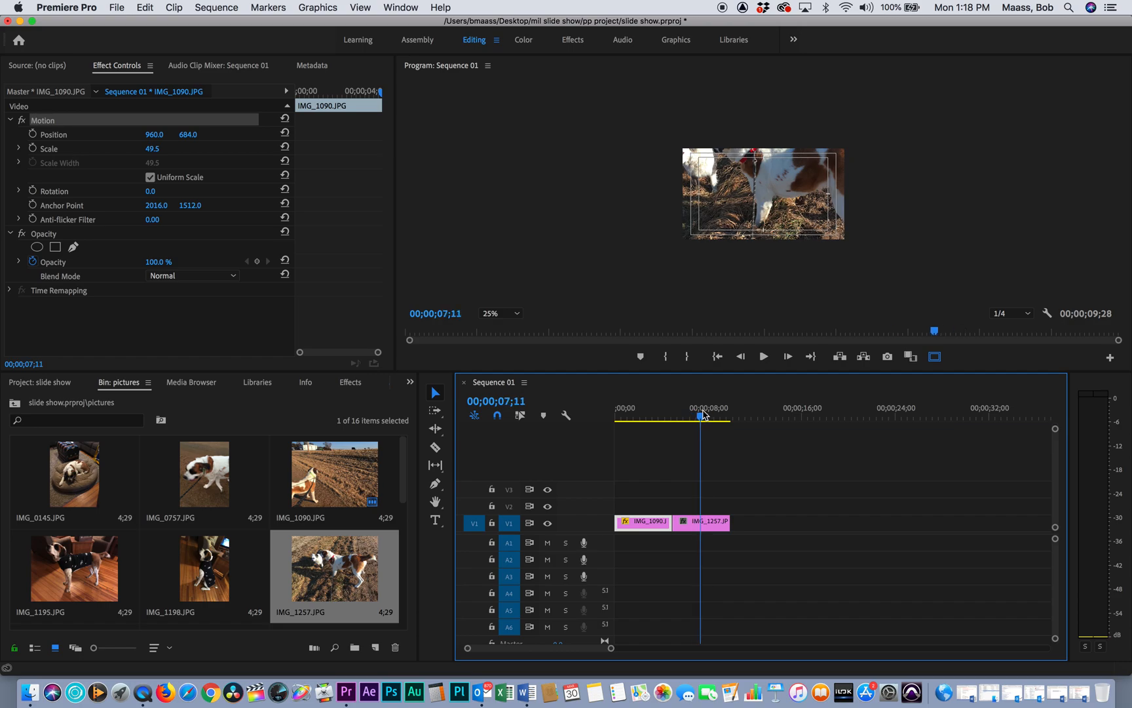
Step: Scale the IMG_1257 clip to 50% and lower it in the frame to about 960, 596
click(707, 523)
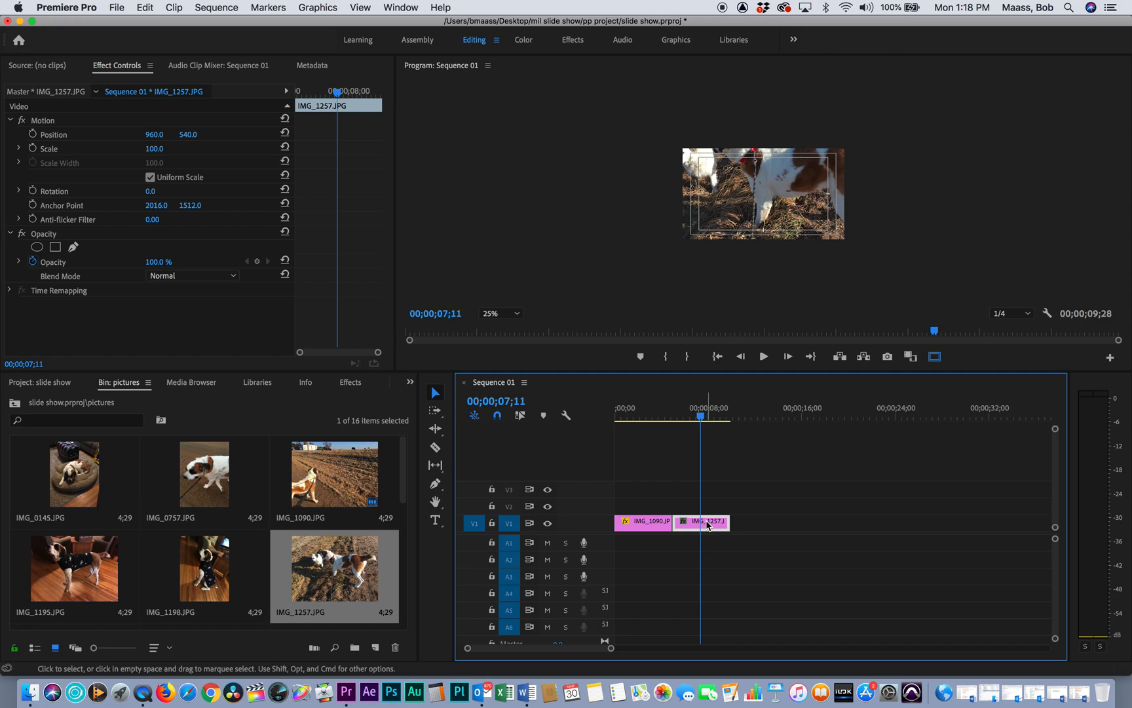
click(726, 228)
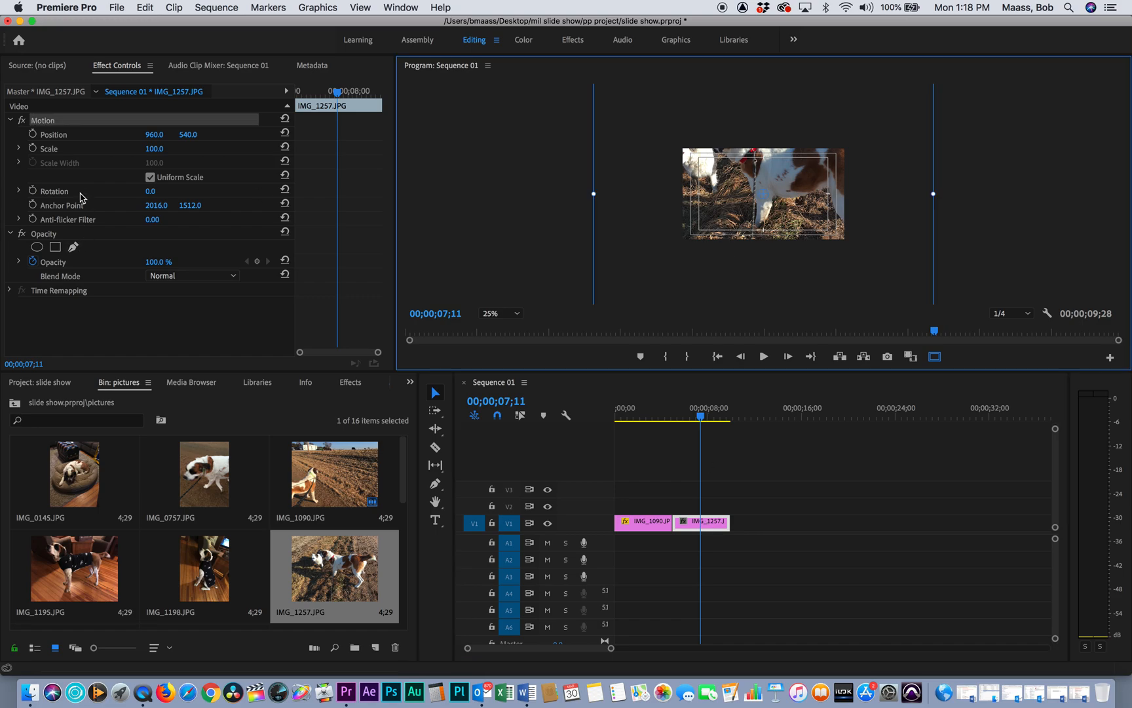
drag(153, 149, 105, 149)
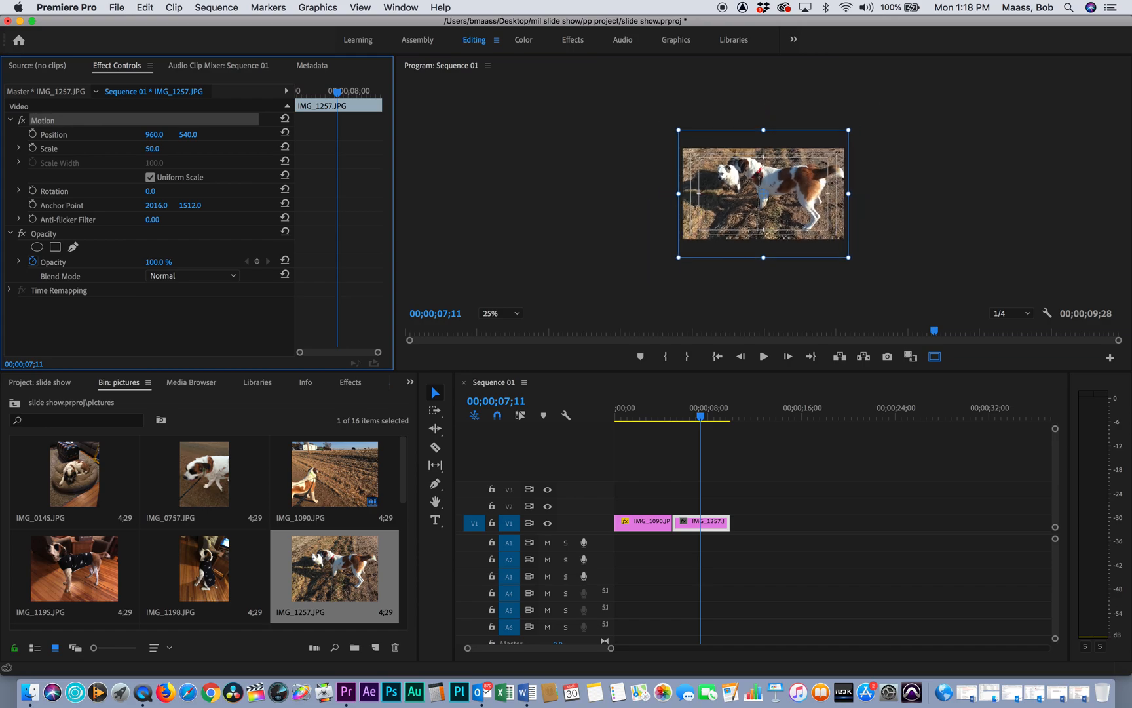
drag(719, 185, 720, 192)
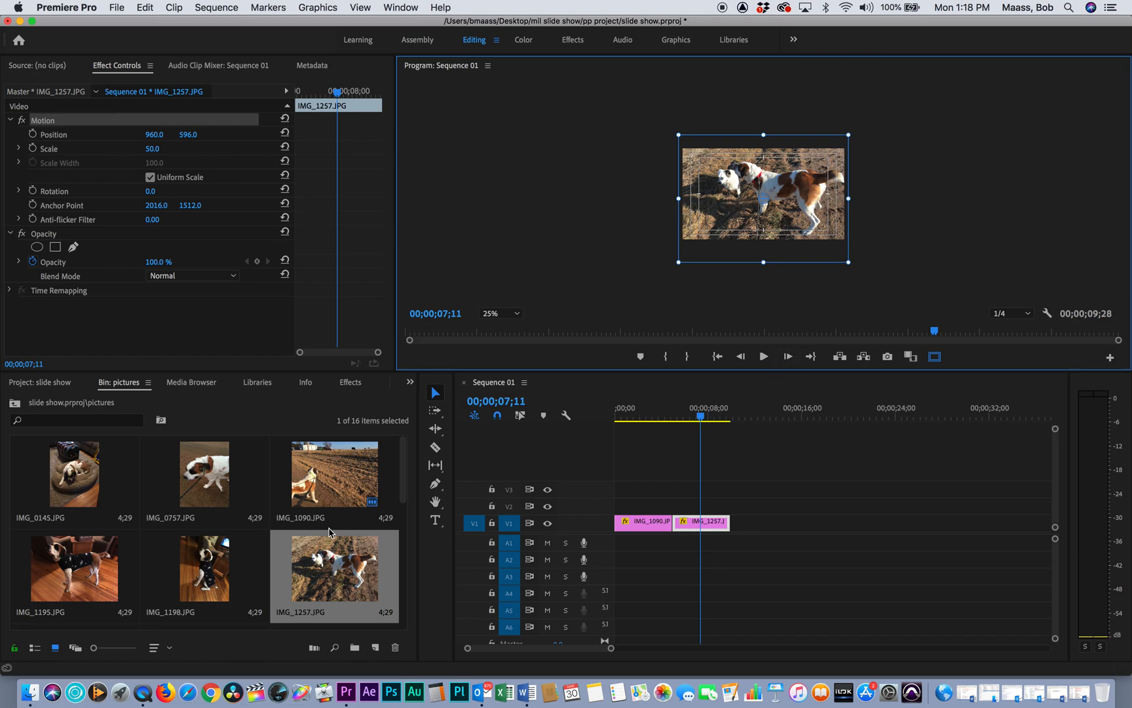
Step: Add IMG_1195.JPG to V1 directly after IMG_1257 and park the playhead over the added clip
click(404, 498)
drag(72, 564, 732, 534)
click(752, 413)
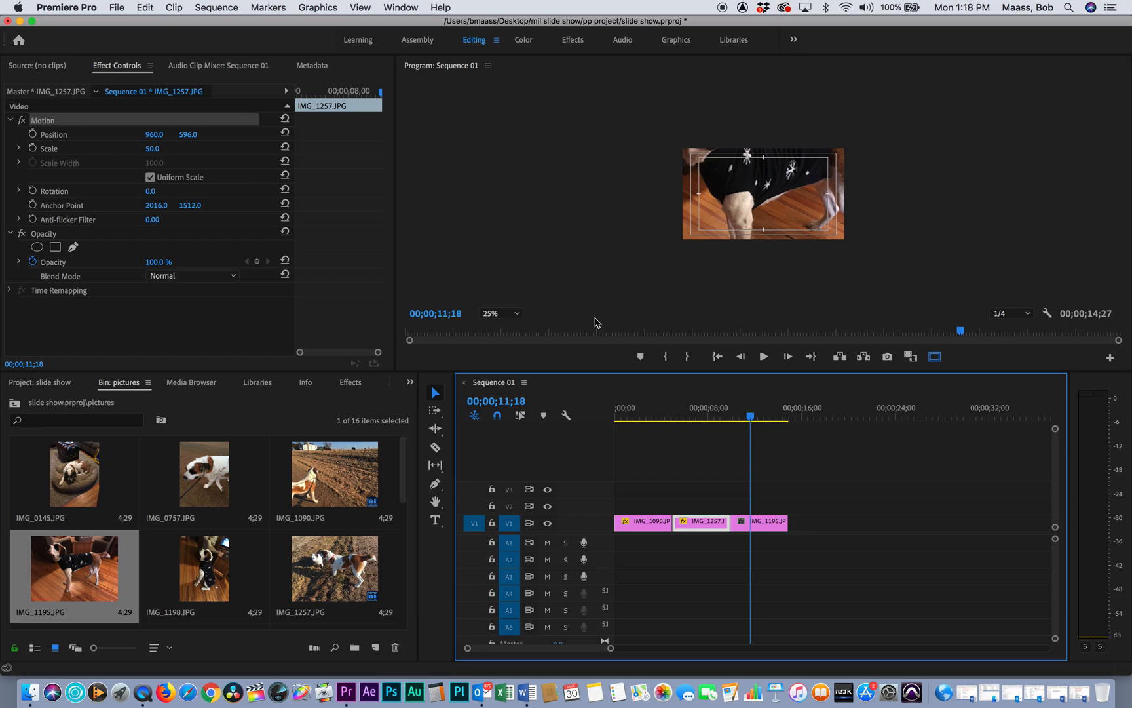
Step: Scale the IMG_1195 clip down to about 48.8% and reposition it at about 960, 636
click(751, 181)
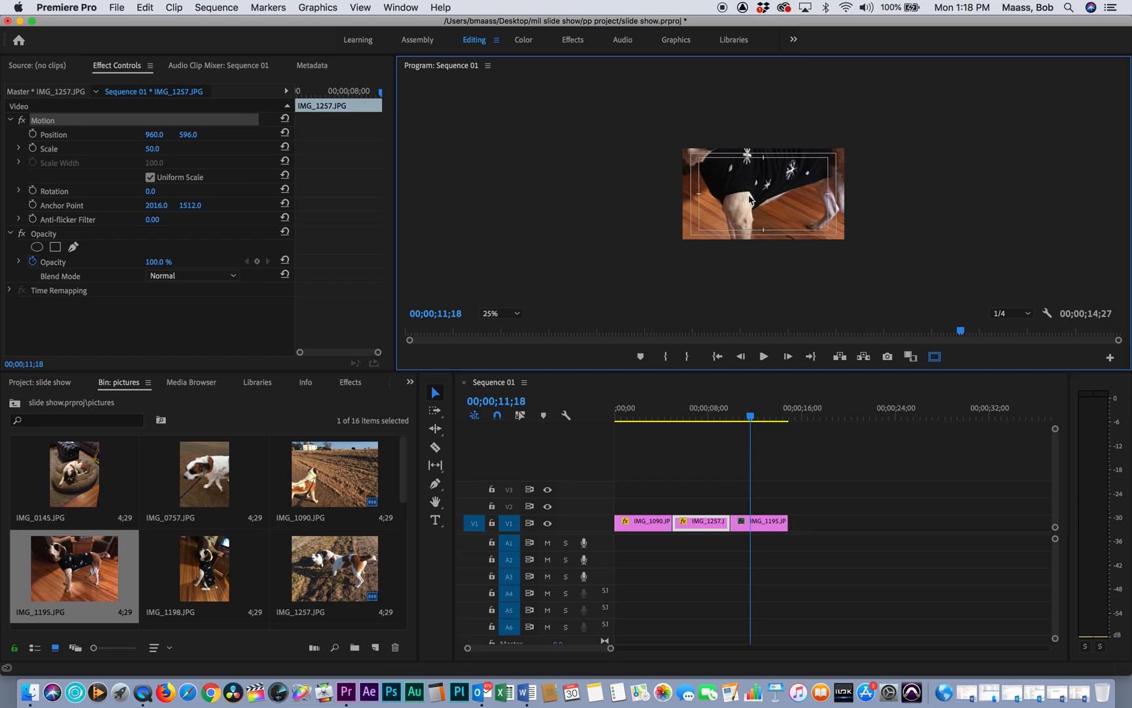
click(751, 524)
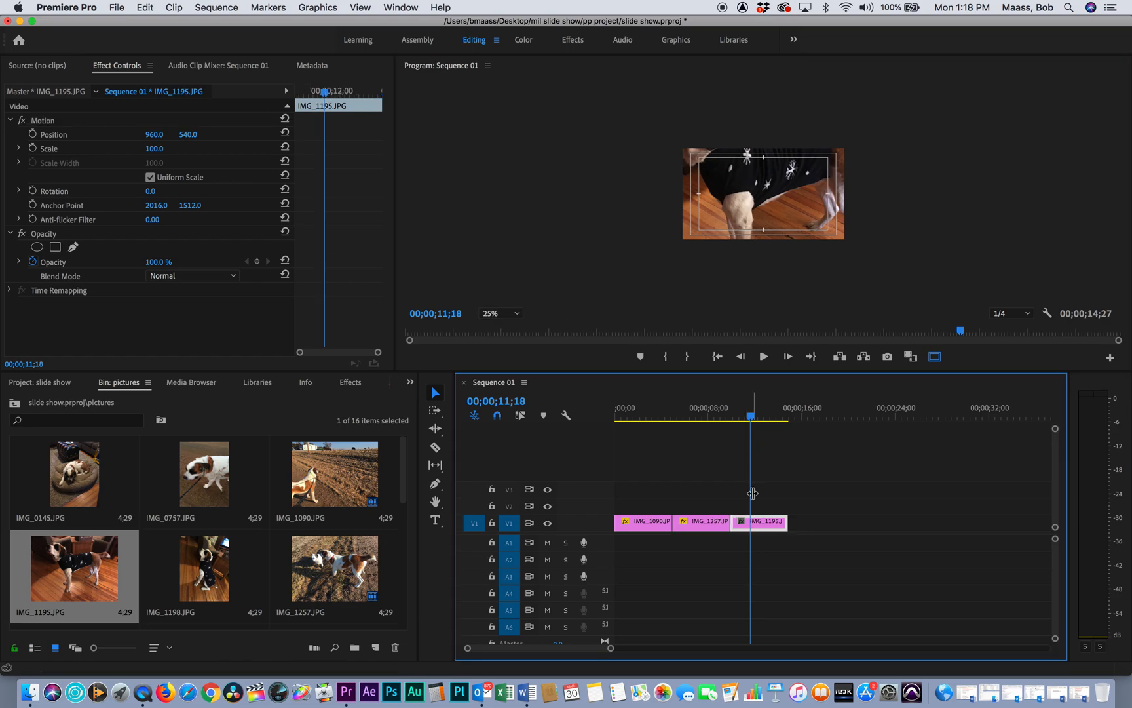
click(709, 522)
double_click(739, 196)
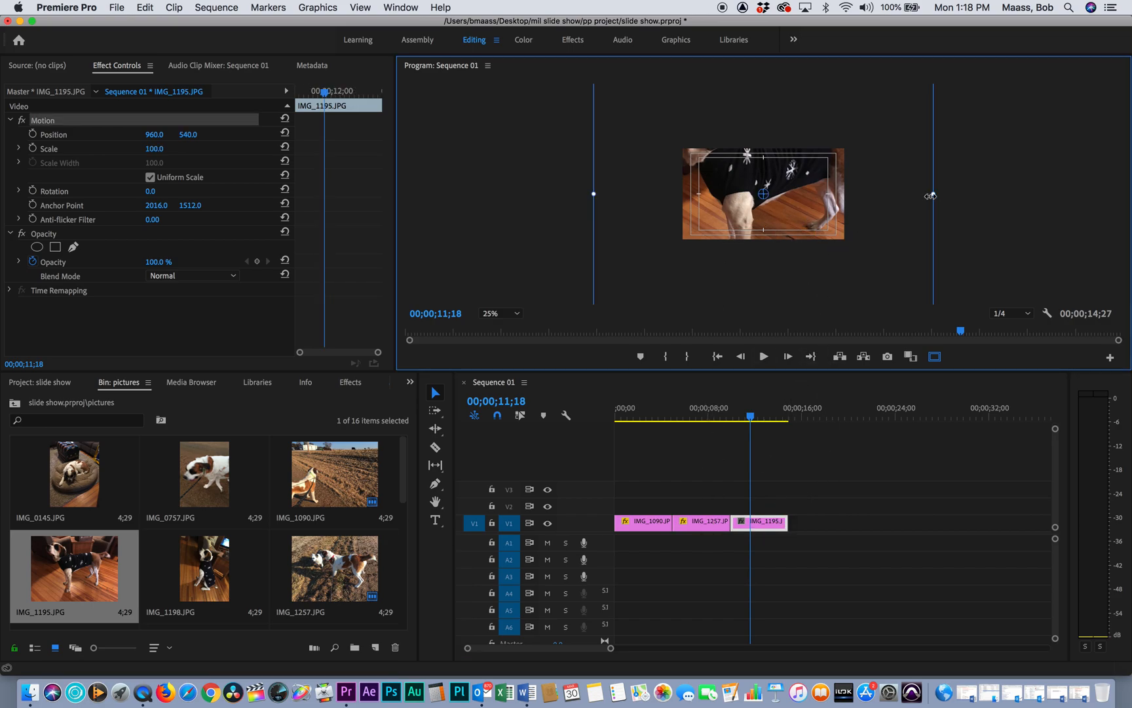
drag(932, 194, 805, 209)
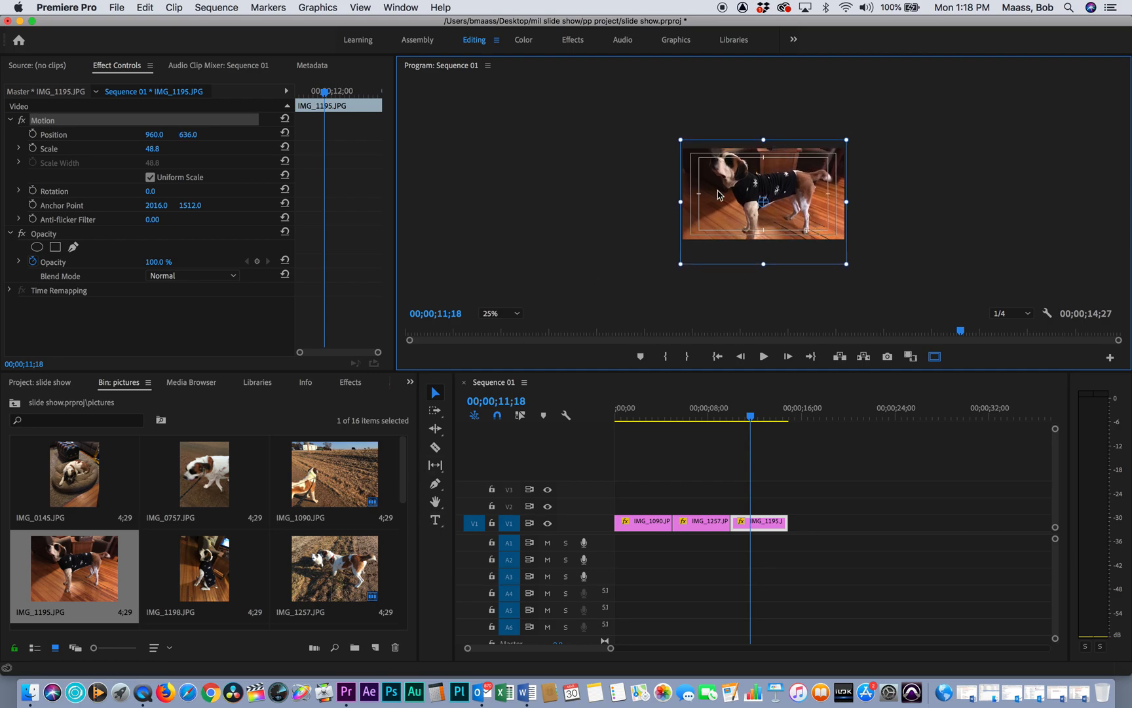
Step: Set the Program monitor's zoom level to Fit
click(501, 313)
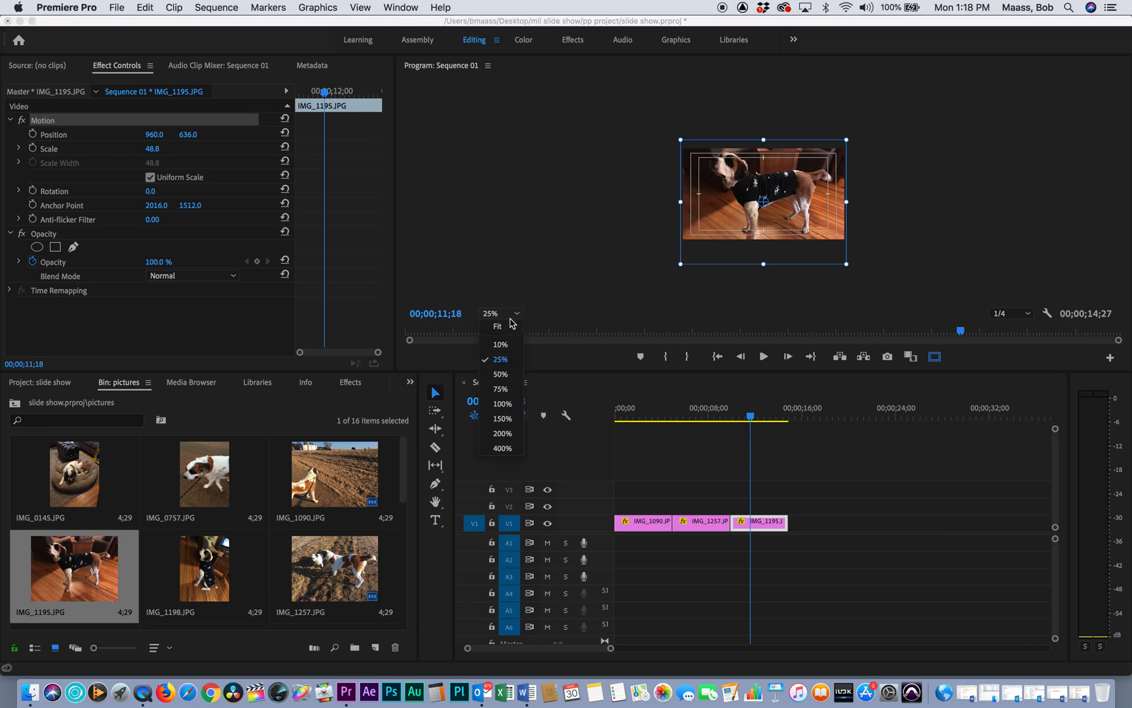
click(507, 333)
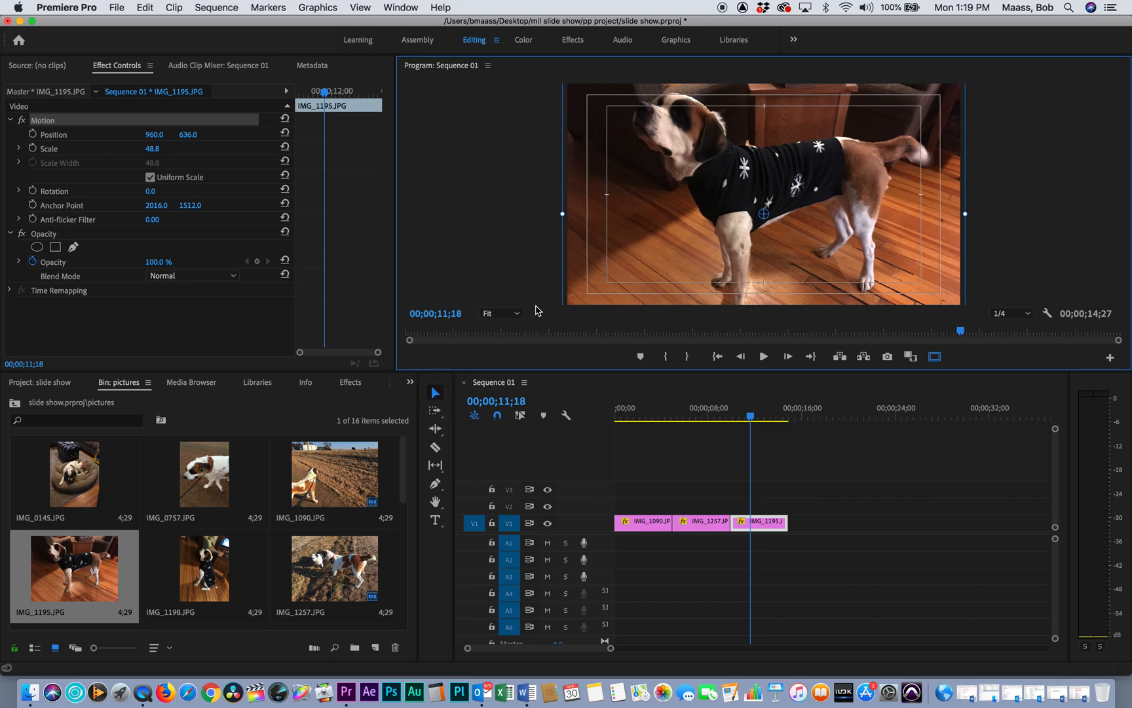
click(516, 314)
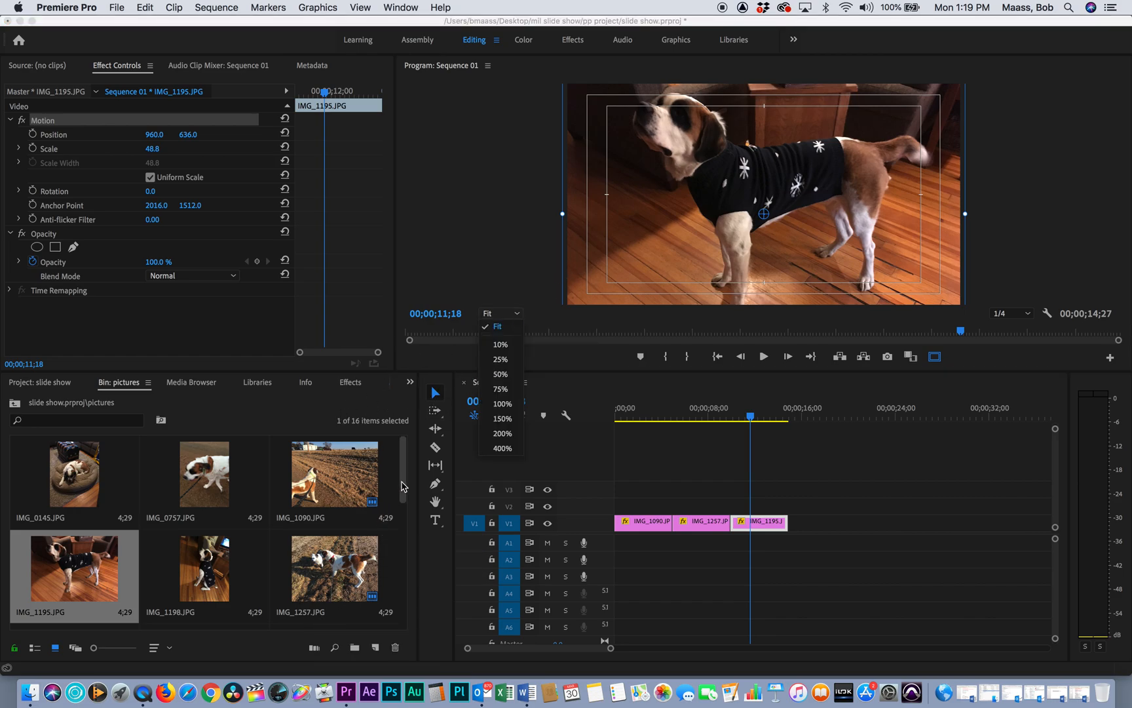
Step: Add IMG_1290.JPG to V1 directly after IMG_1195 and scrub the playhead over the IMG_1195 clip
drag(402, 485, 385, 576)
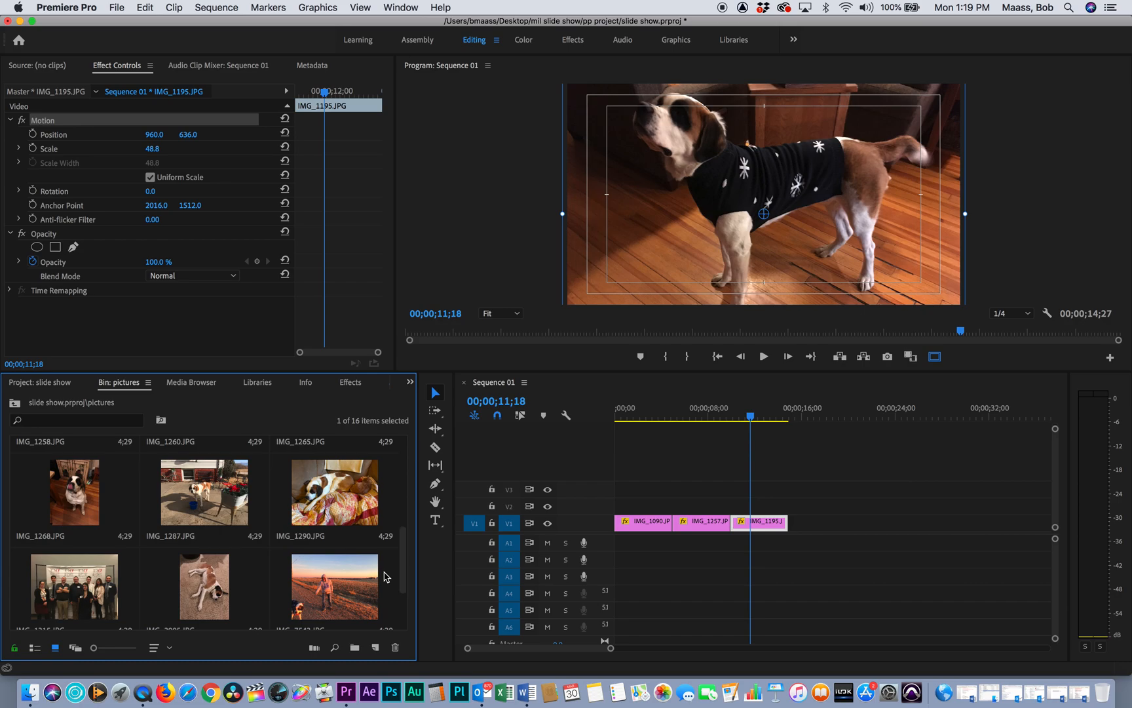
click(344, 500)
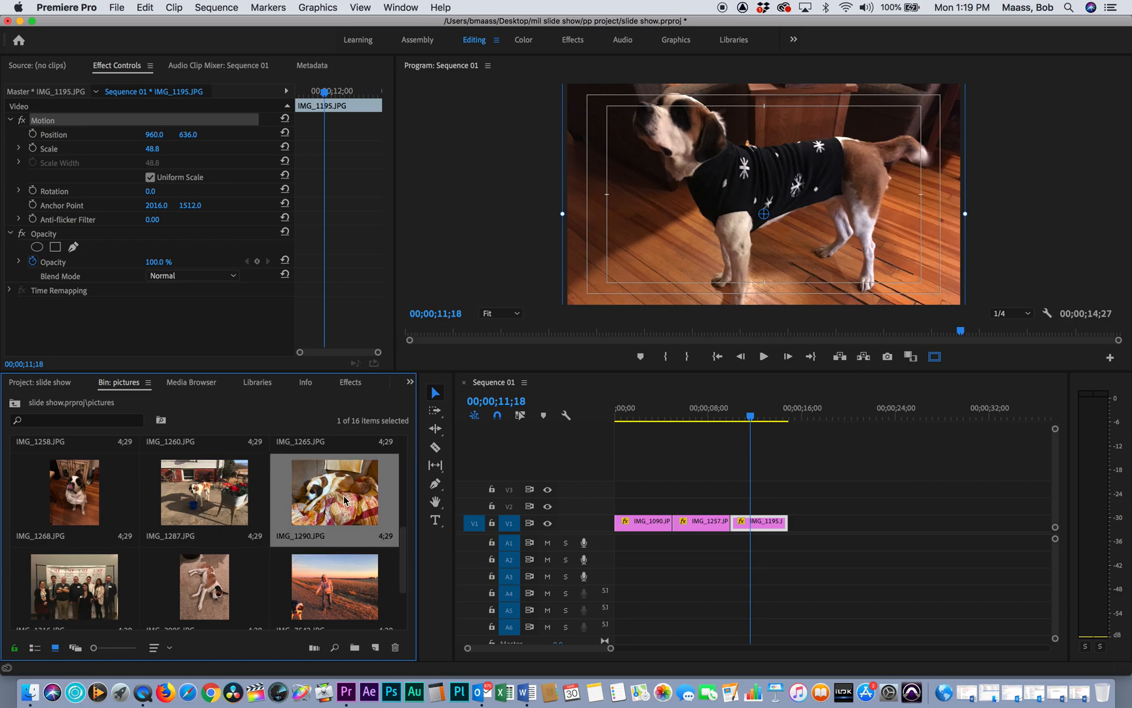
drag(325, 500, 791, 532)
click(765, 409)
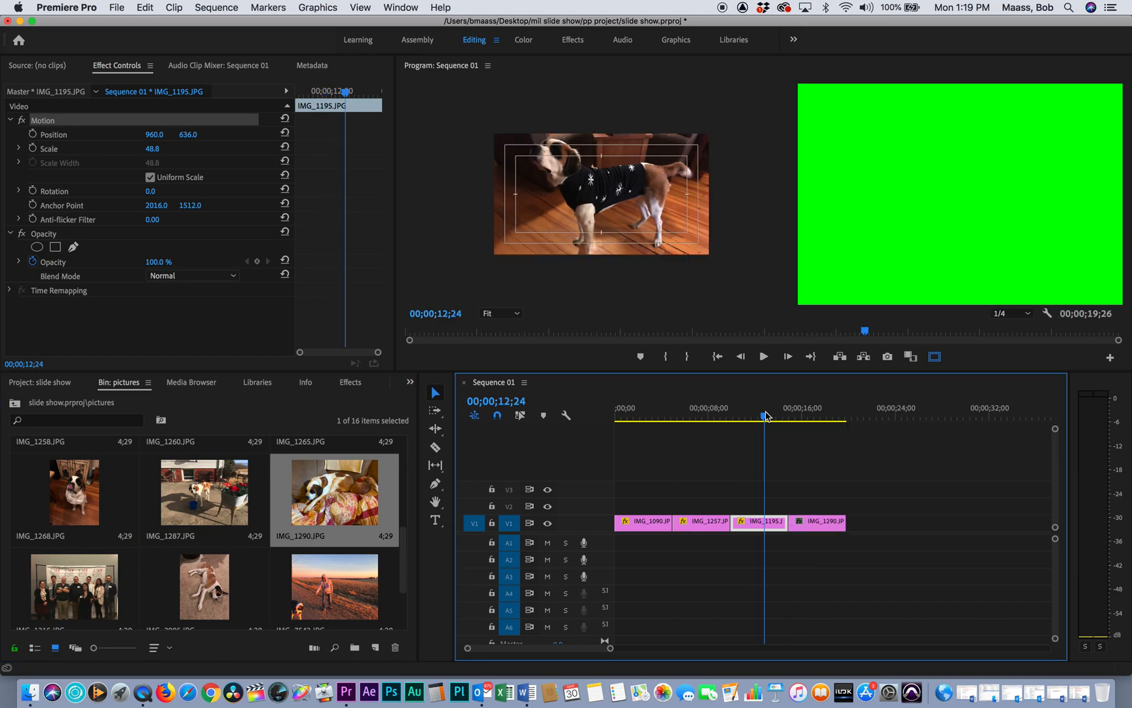
drag(762, 414, 768, 417)
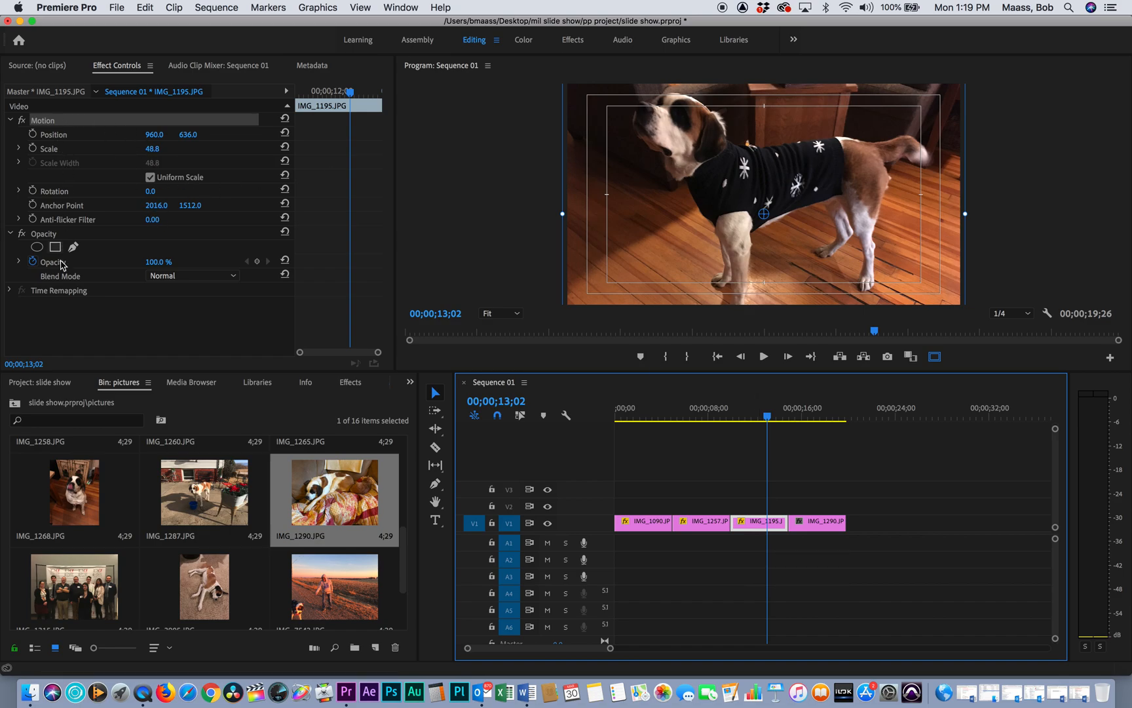
drag(781, 420, 755, 424)
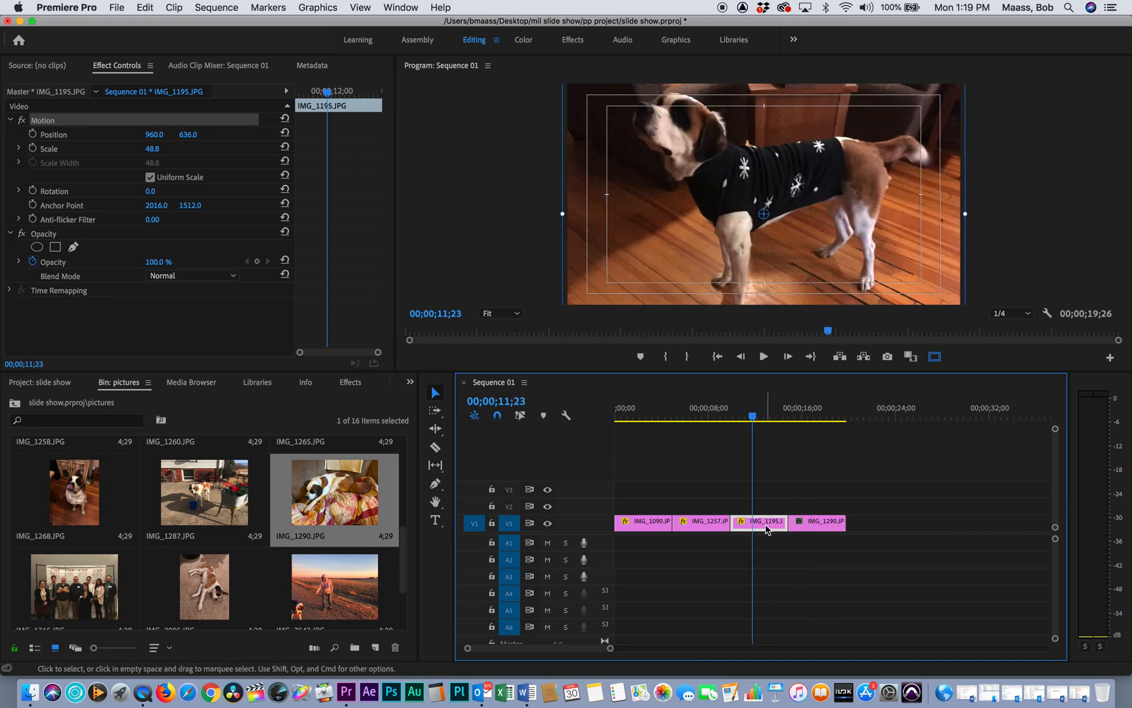
Step: Add IMG_1287.JPG to V1 directly after IMG_1290, keeping the playhead over the IMG_1195 clip
click(205, 496)
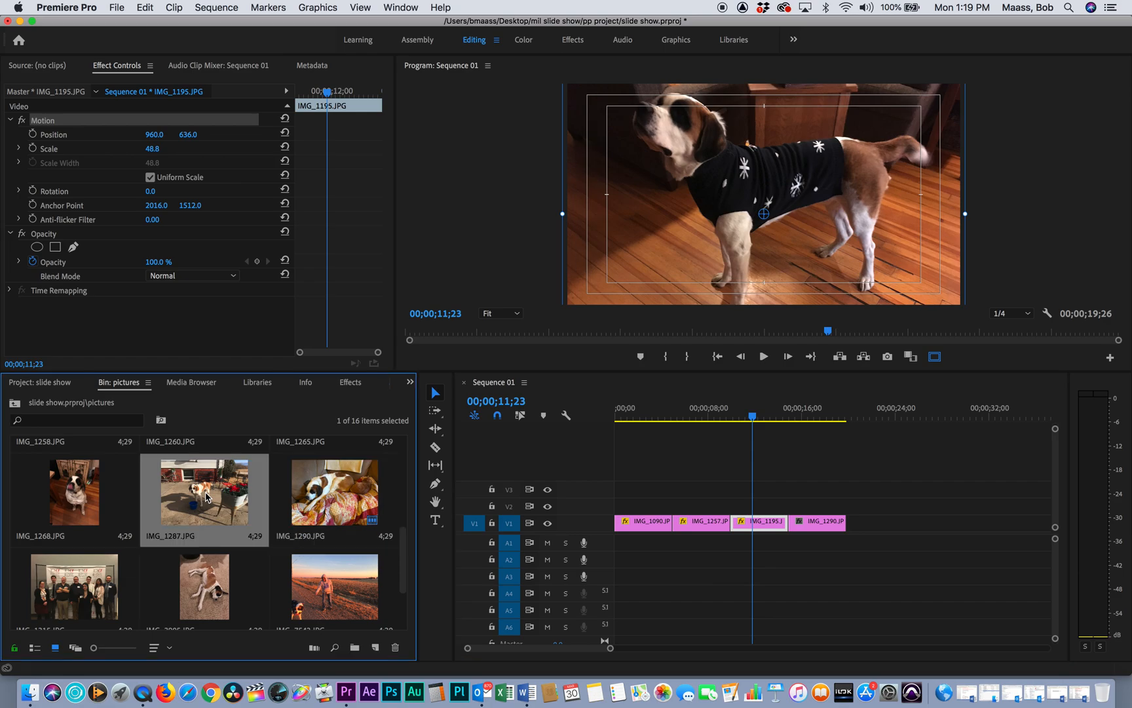
drag(206, 496, 852, 533)
drag(753, 416, 750, 415)
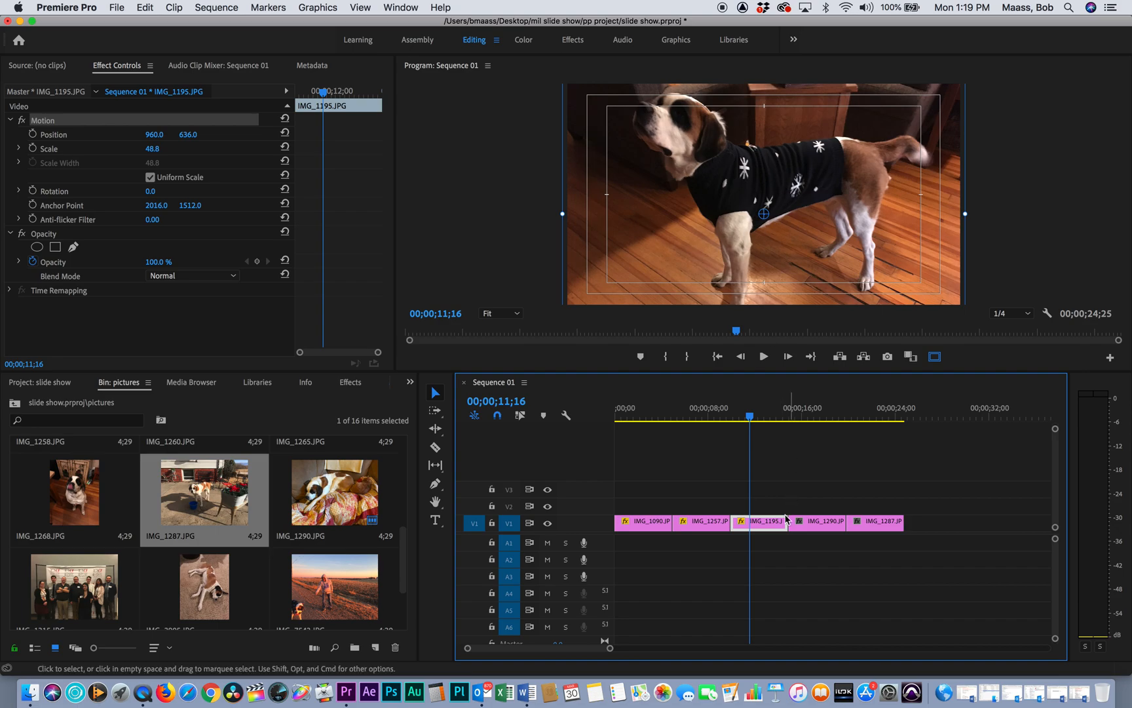
Step: Copy the IMG_1195 clip and paste only its Motion attributes onto the IMG_1290 and IMG_1287 clips
click(144, 8)
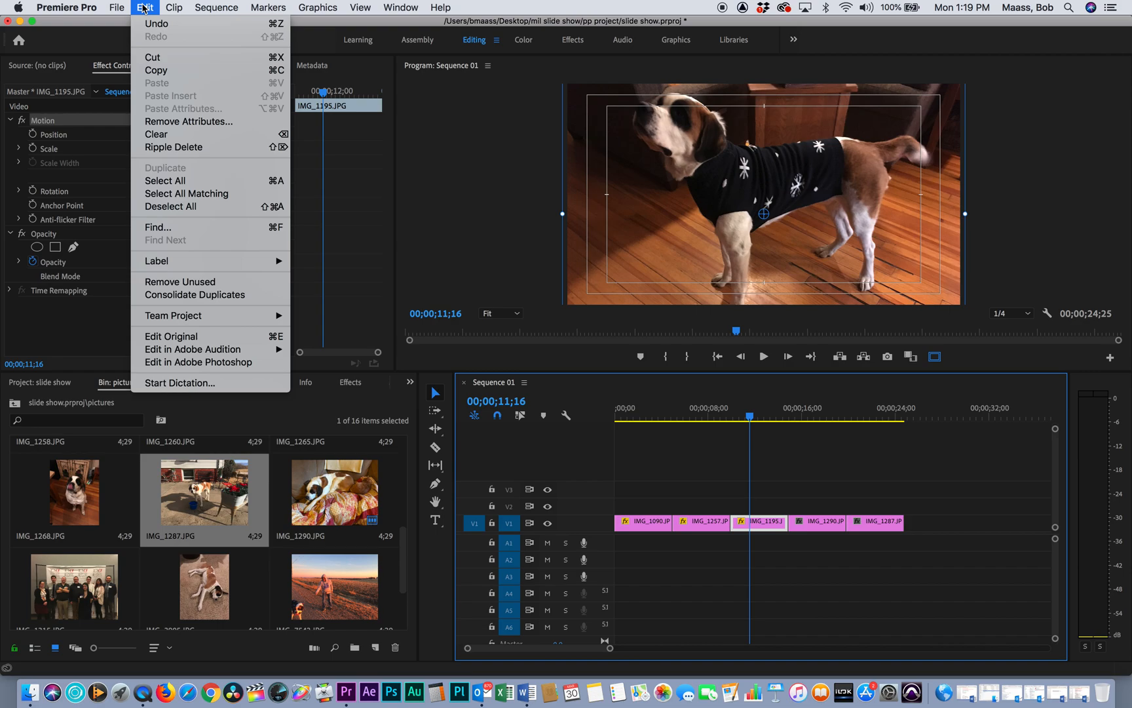
click(163, 71)
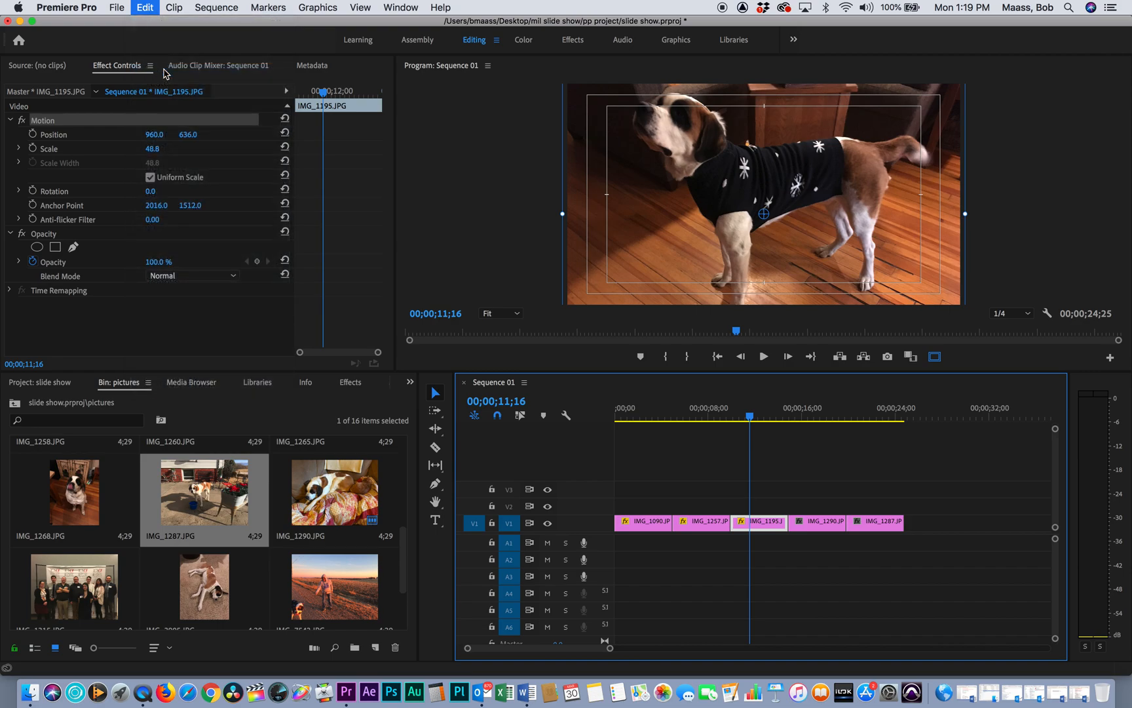
drag(806, 470, 880, 546)
click(146, 8)
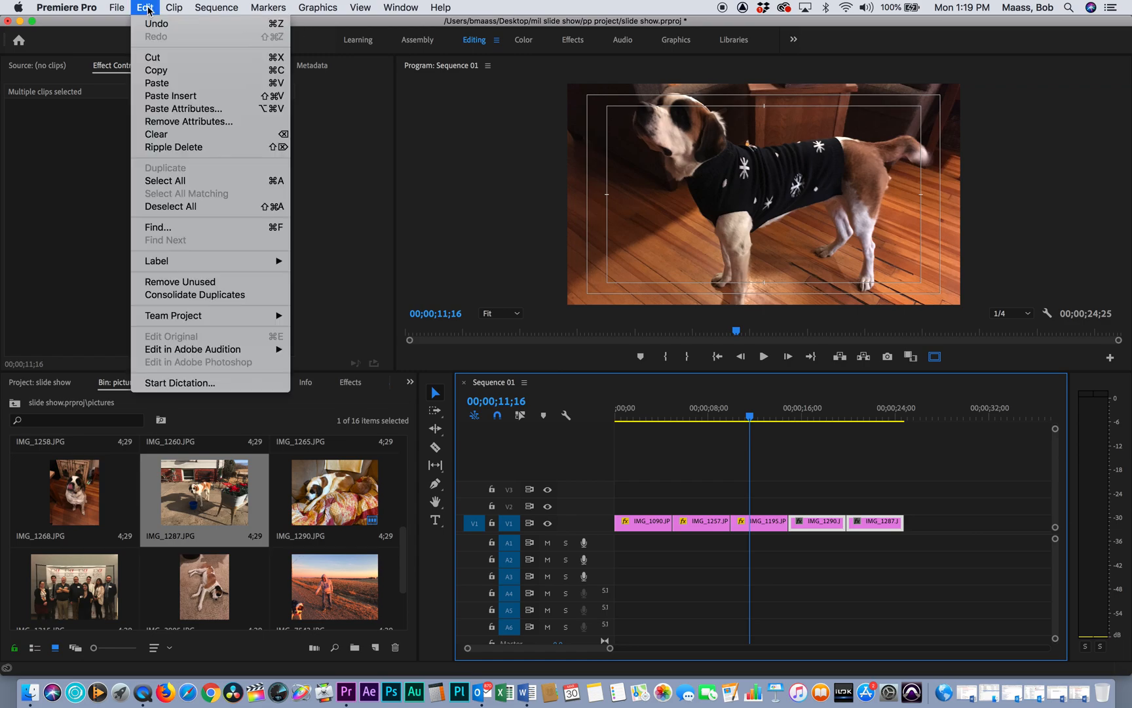
click(181, 111)
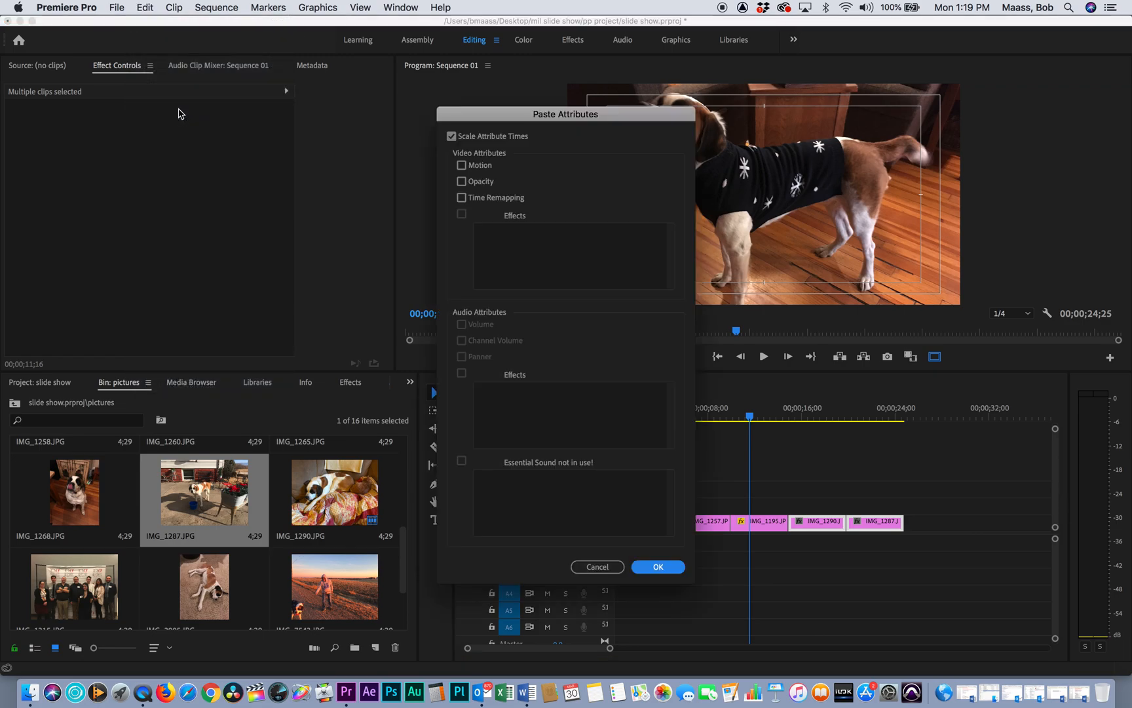
click(462, 166)
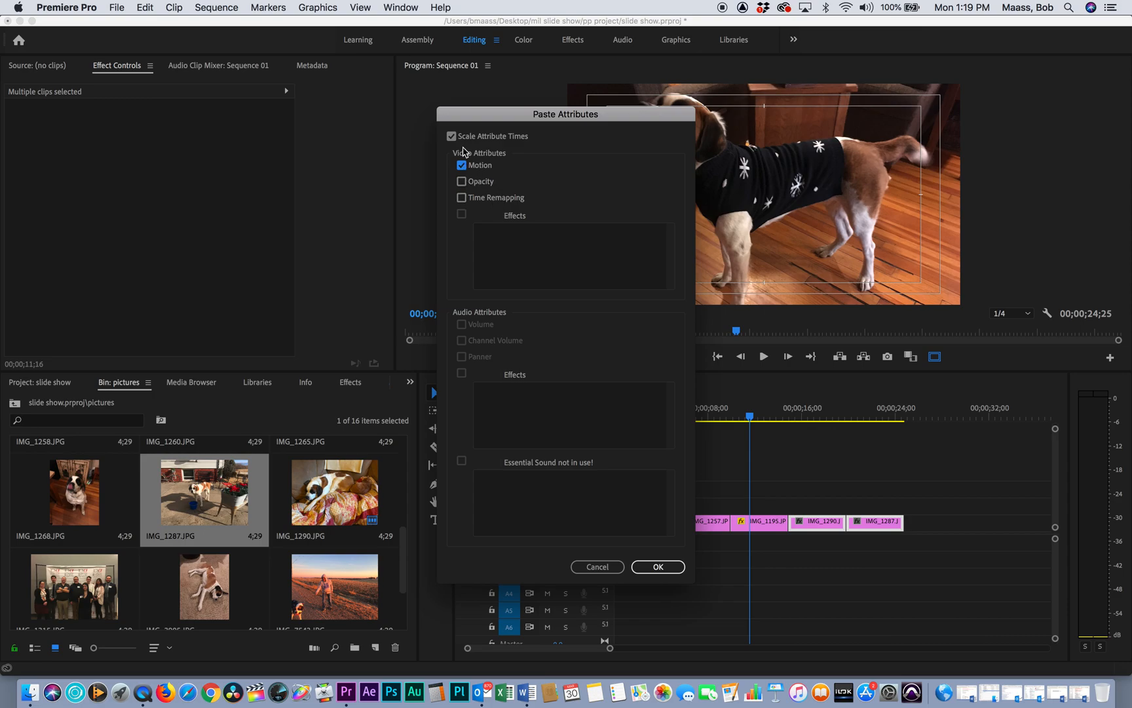
click(659, 567)
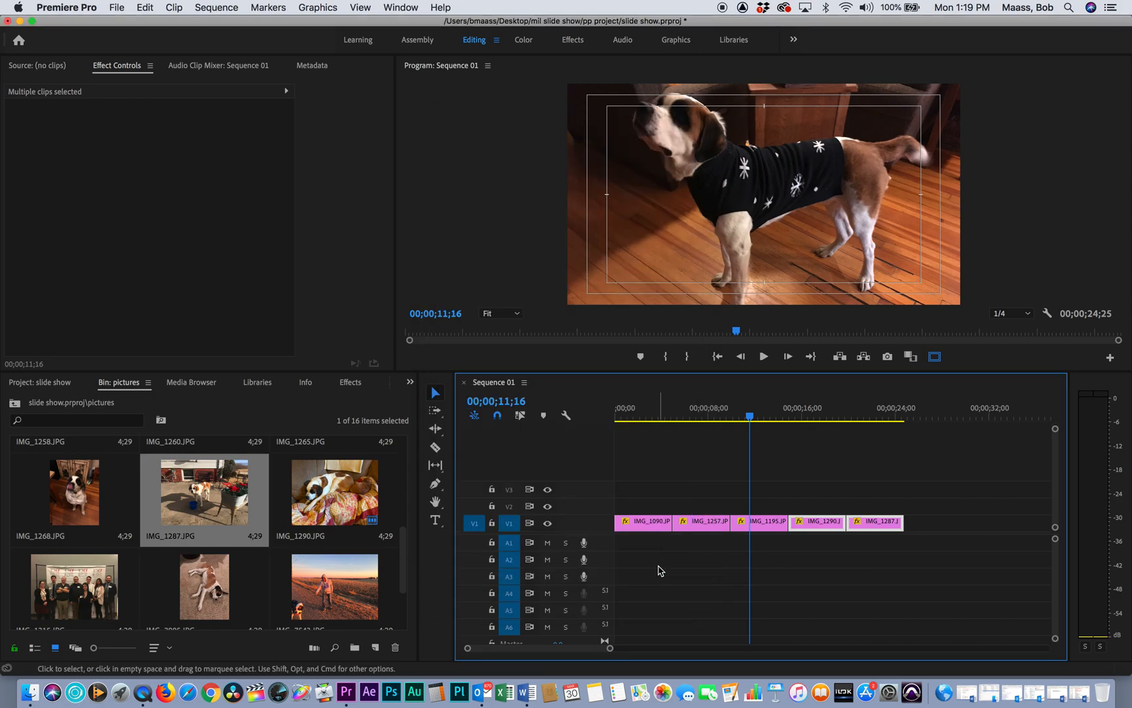
Step: Park the playhead over the IMG_1287 clip and raise its picture in the frame to about 953, 603
click(810, 416)
drag(811, 416, 871, 418)
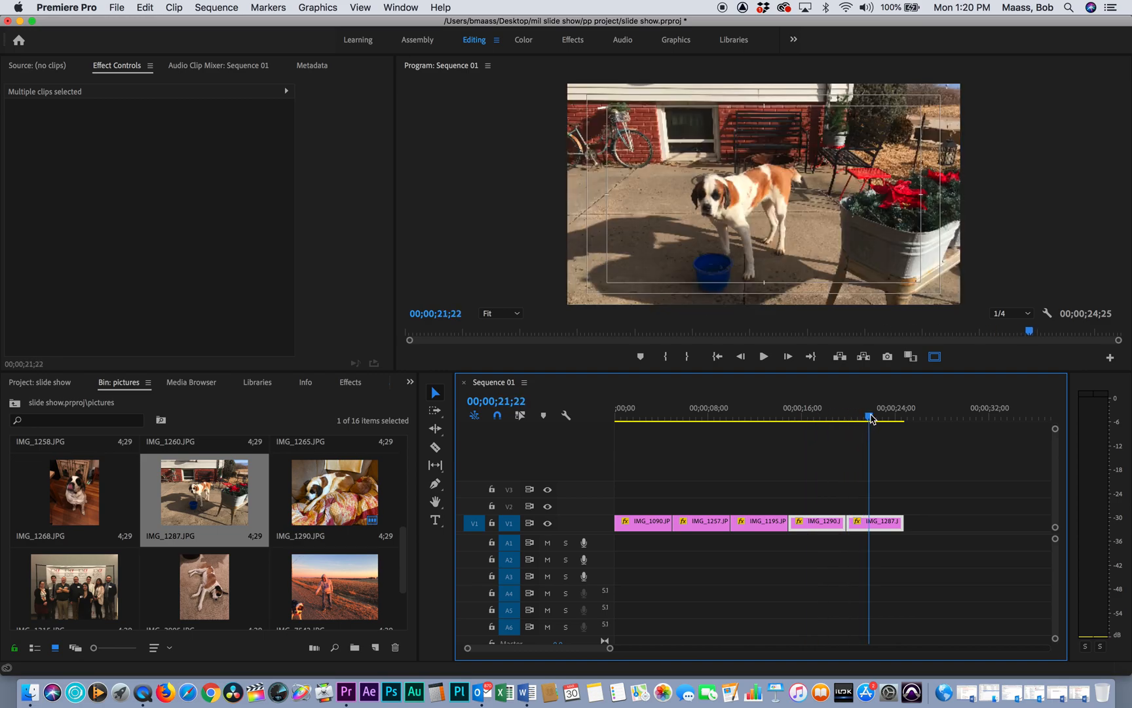
click(760, 209)
click(760, 208)
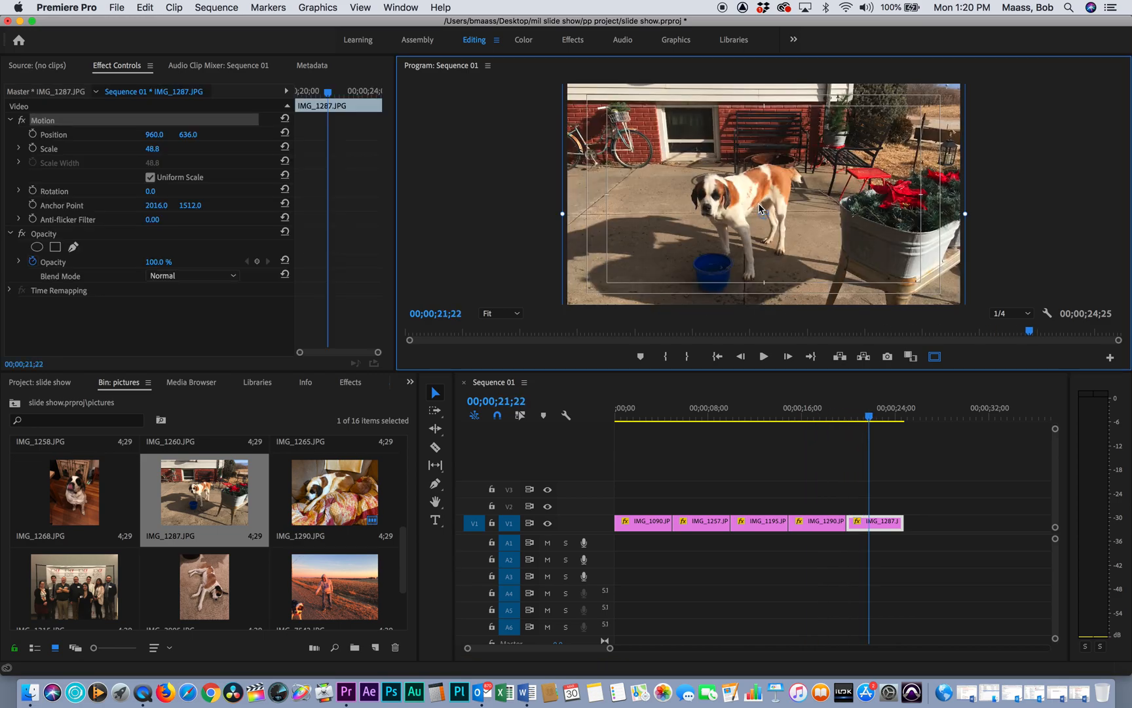
mouse_move(753, 255)
mouse_down()
mouse_move(753, 209)
mouse_move(752, 250)
mouse_up()
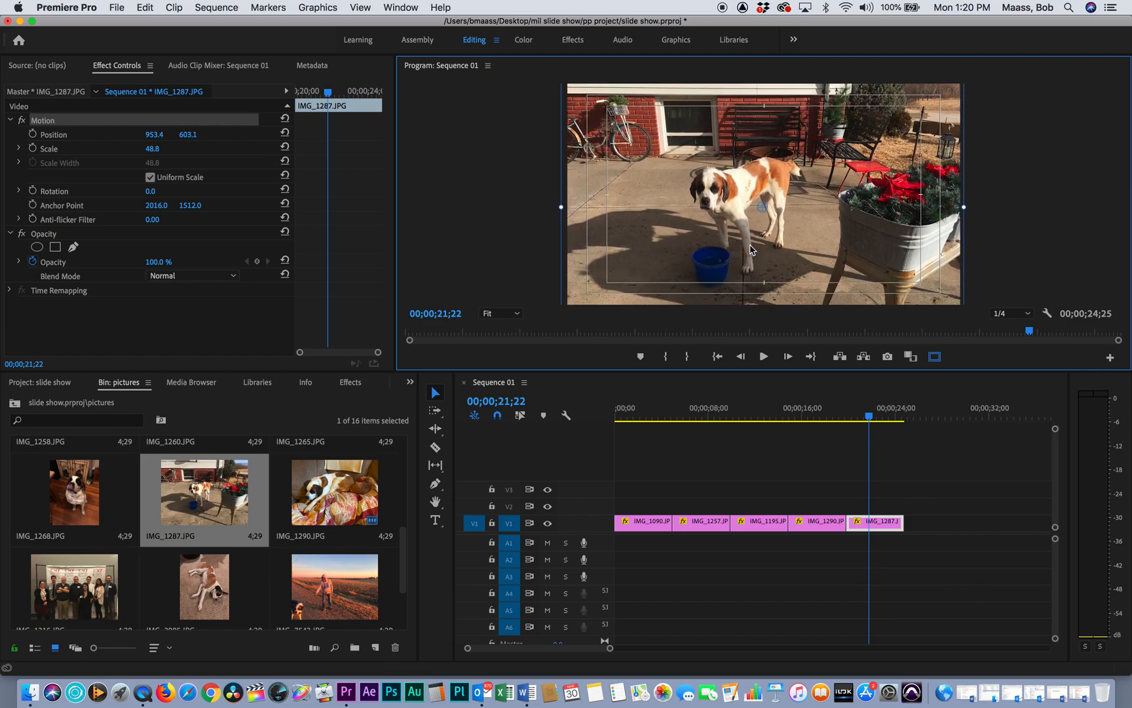
Step: Park the playhead over the IMG_1290 clip, select it and reposition its picture at about 943.5, 563.6
drag(869, 417, 829, 421)
click(803, 270)
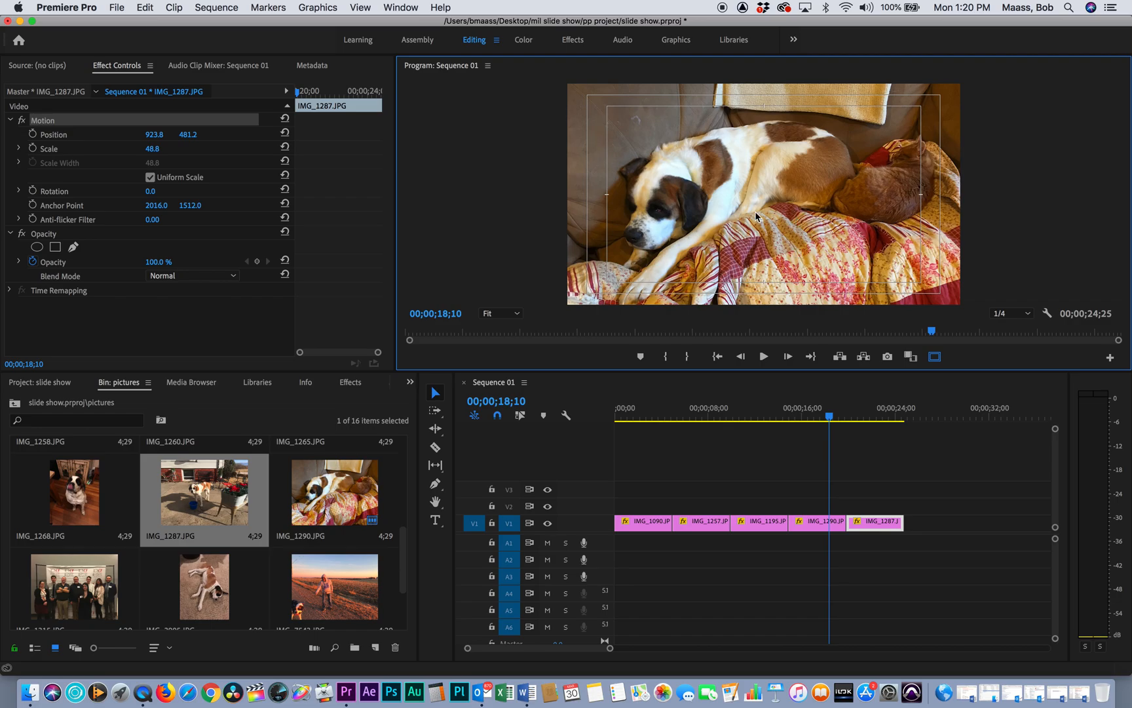
click(825, 523)
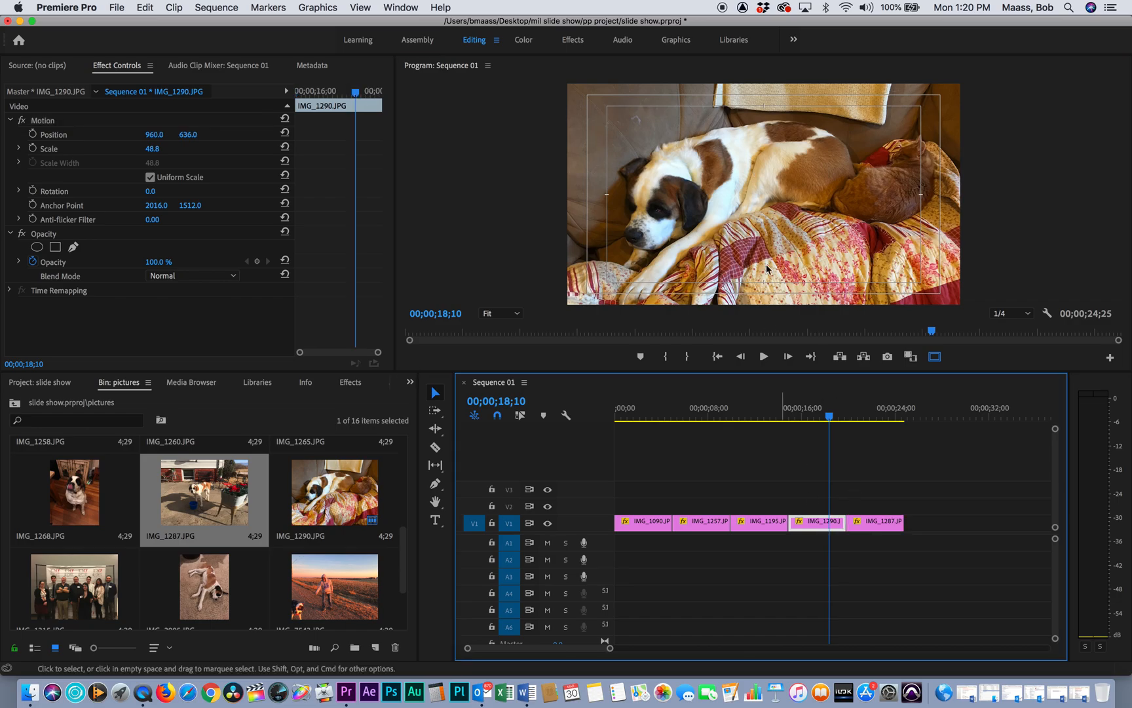
click(769, 239)
mouse_move(719, 232)
mouse_down()
mouse_move(717, 202)
mouse_move(714, 218)
mouse_up()
mouse_move(827, 420)
mouse_down()
mouse_move(677, 417)
mouse_move(844, 406)
mouse_up()
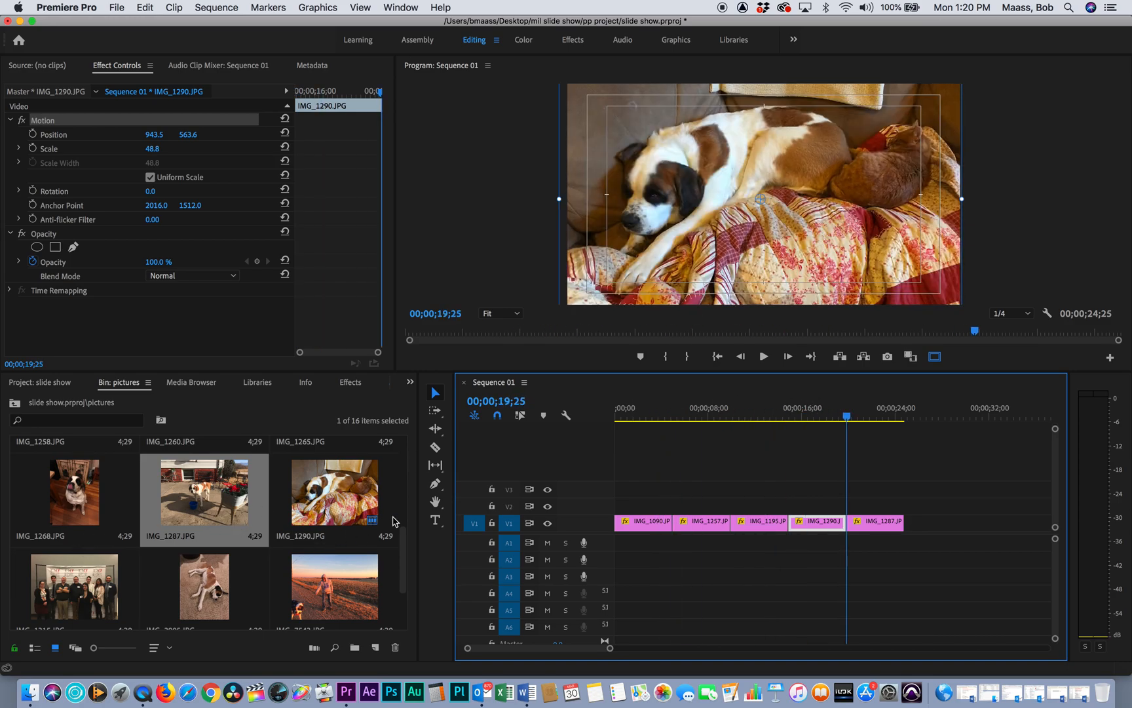
Step: Add IMG_3905.JPG to V1 directly after IMG_1287 and park the playhead over the added clip
drag(397, 564, 399, 516)
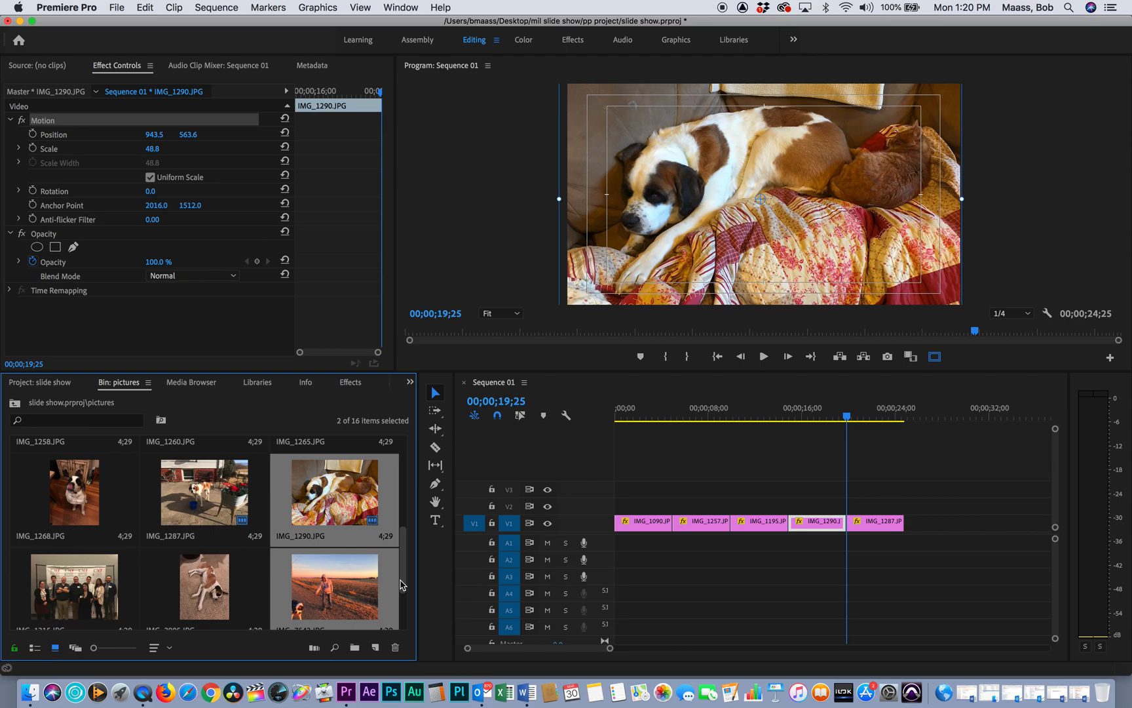
click(256, 601)
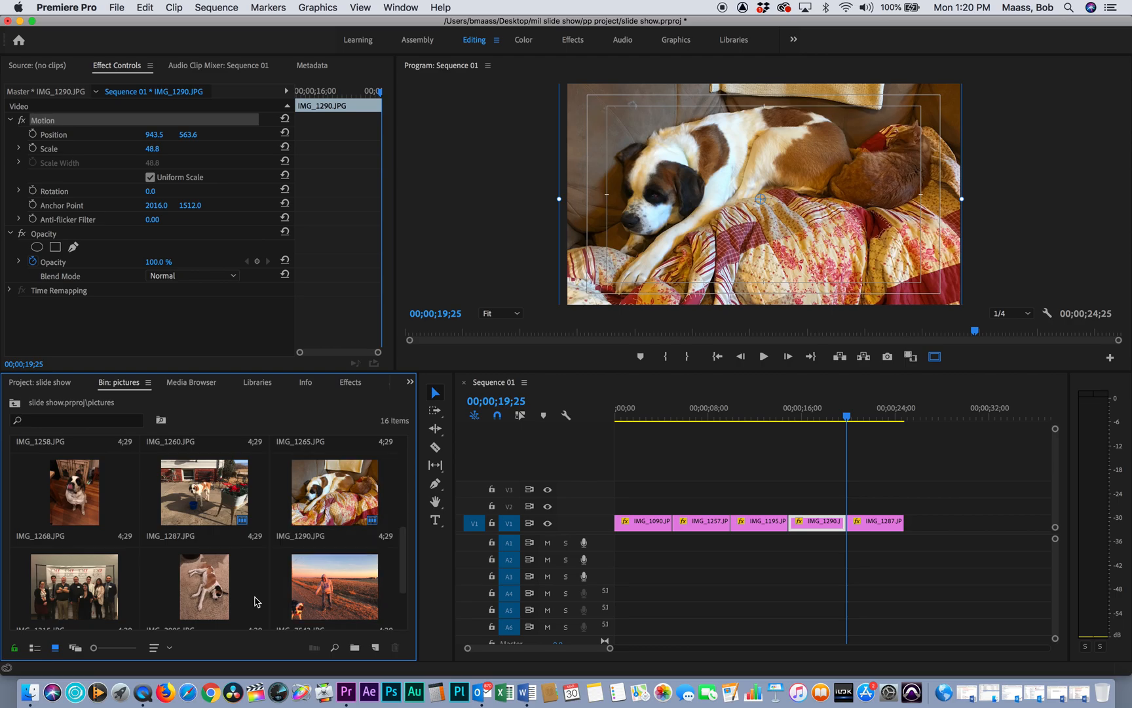
click(207, 588)
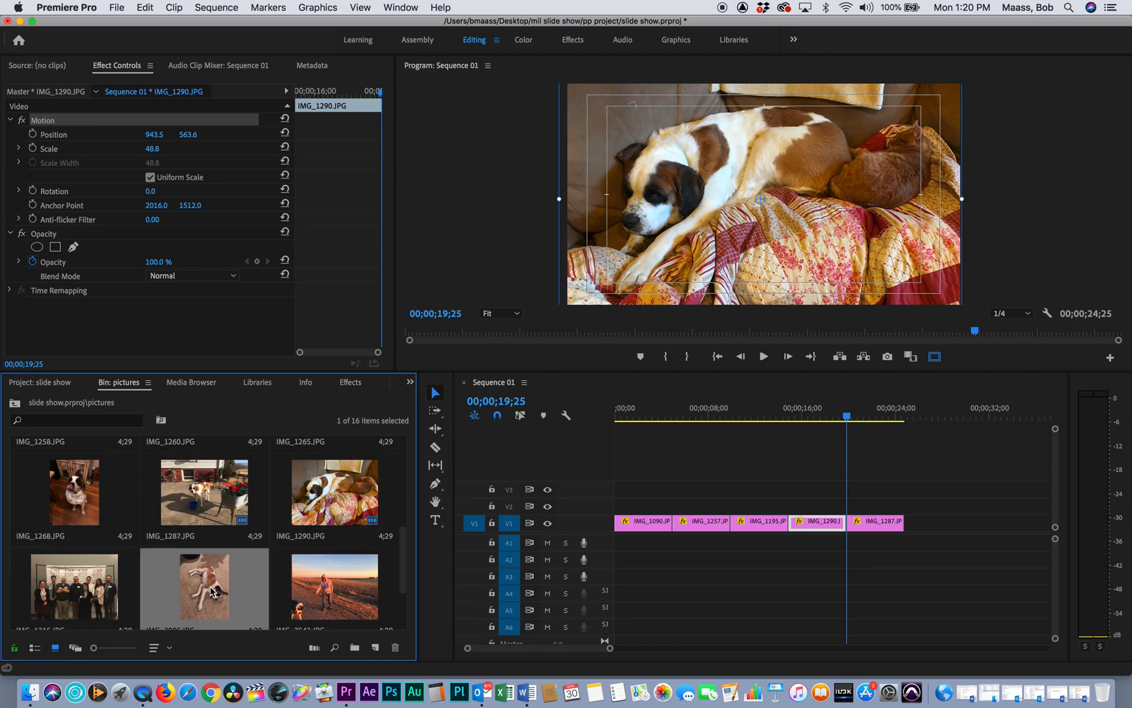
drag(207, 597, 931, 523)
drag(947, 409, 925, 414)
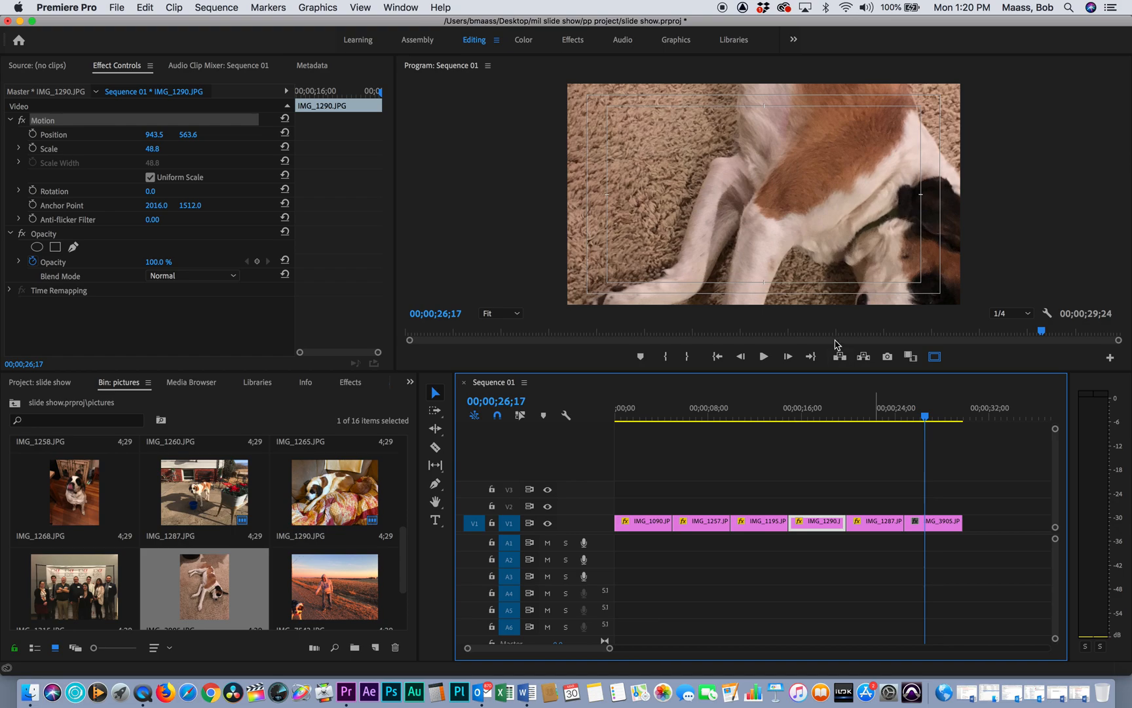
Step: Set the Program monitor's zoom level to 25%
click(649, 196)
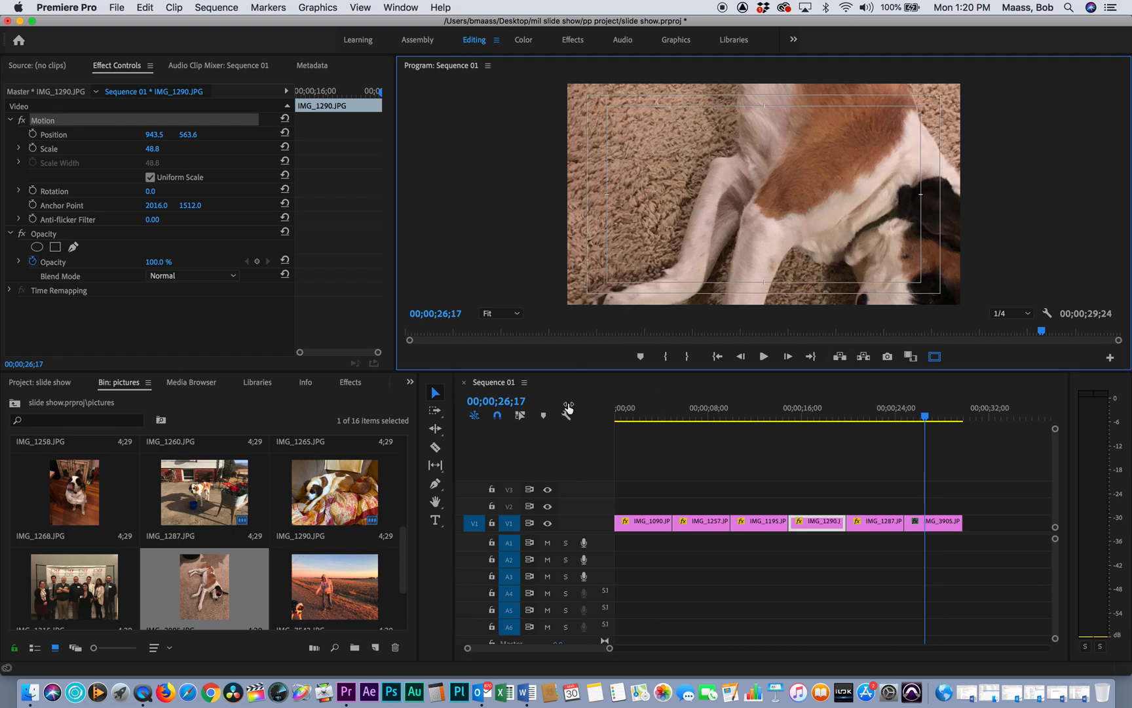
click(516, 316)
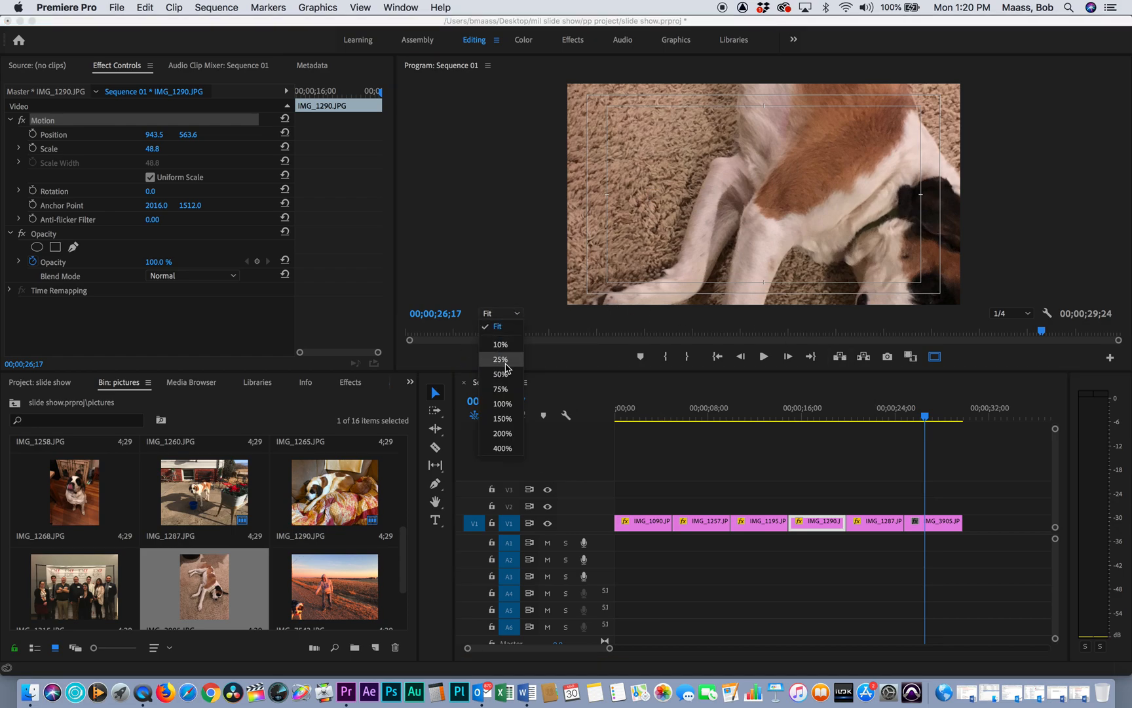
click(507, 359)
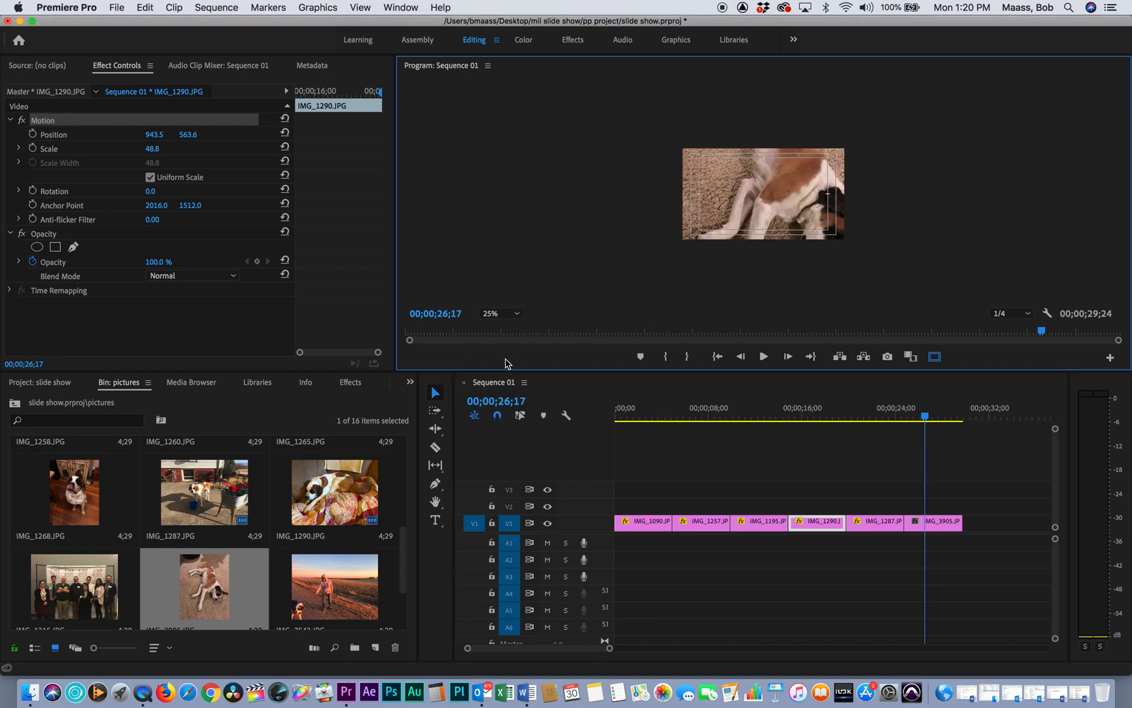
Step: Scale the IMG_3905 clip down to about 27% so the whole portrait picture fits the frame's height
click(934, 521)
click(735, 202)
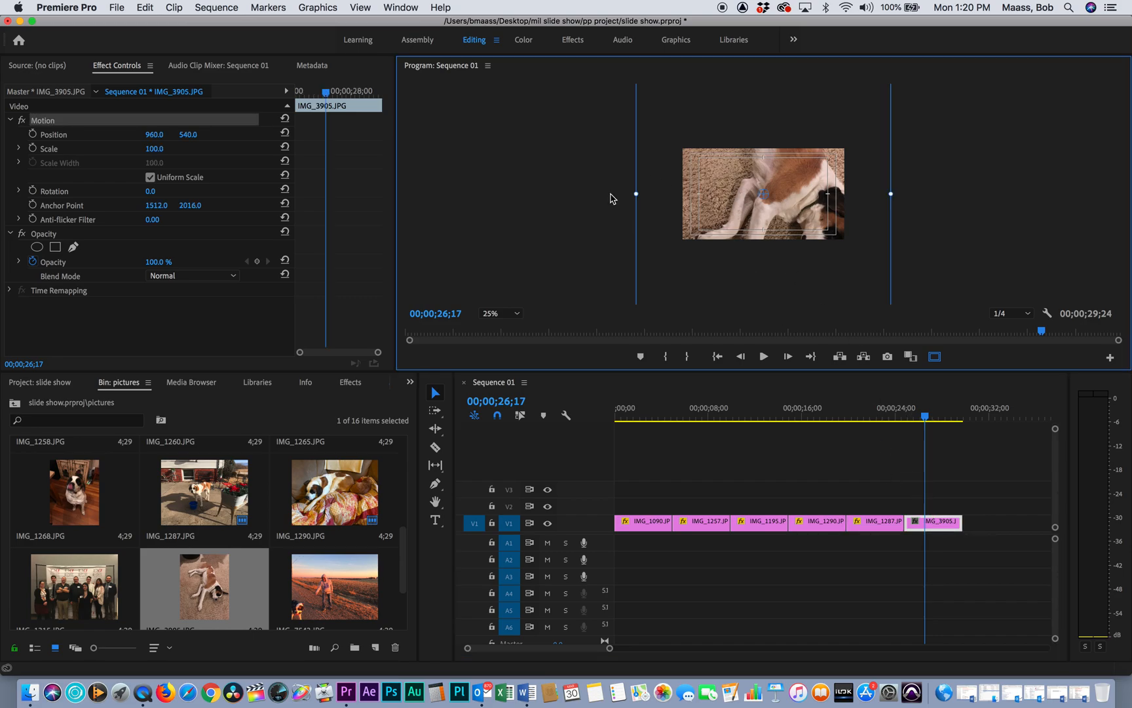
drag(637, 194, 729, 201)
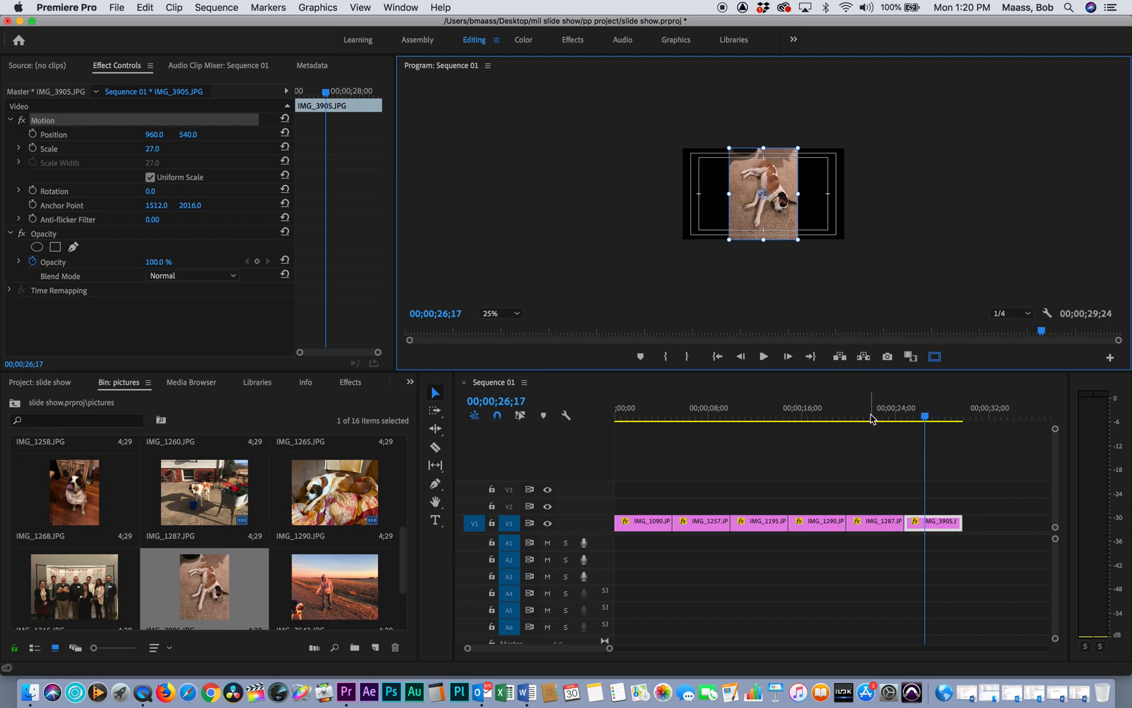
click(917, 472)
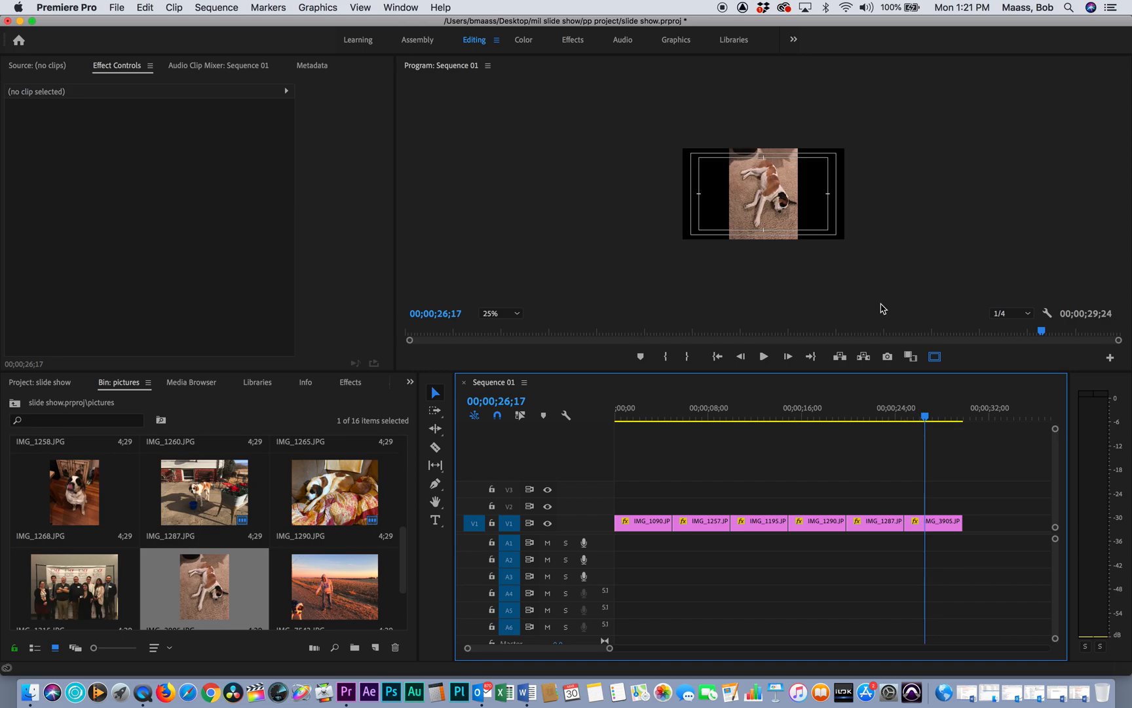
Step: Scale the IMG_3905 clip to about 66.1% to fill the frame's width and reposition it at about 952, 1276
click(756, 203)
drag(729, 194, 679, 194)
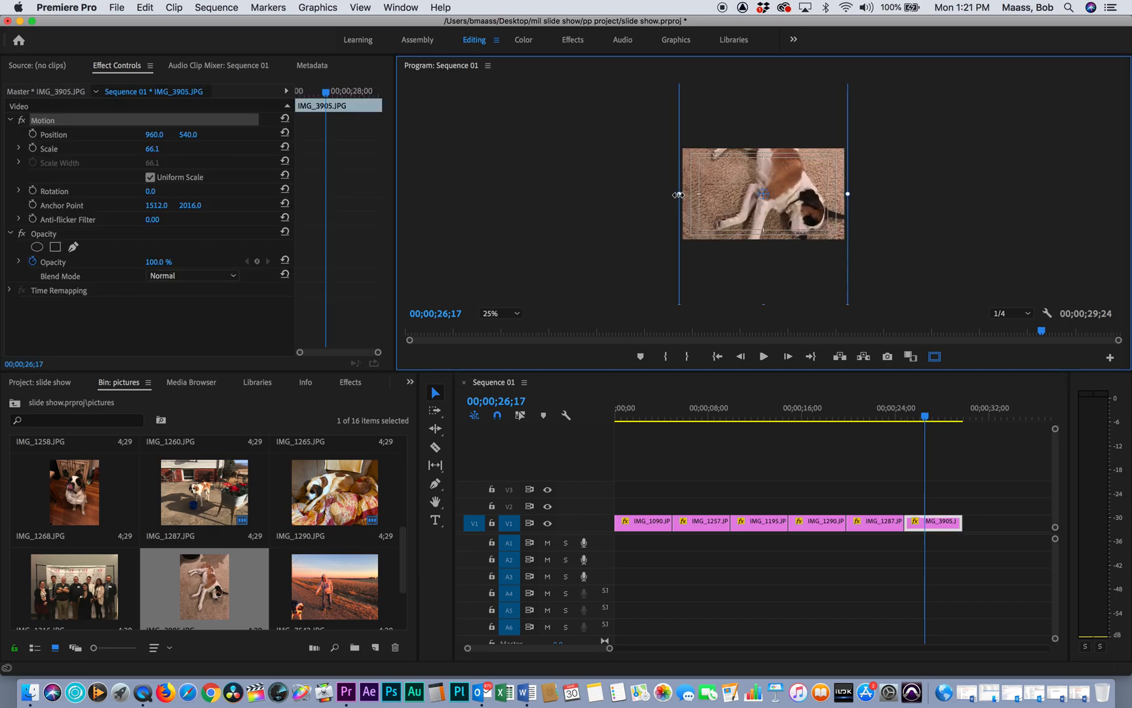
drag(800, 256, 800, 230)
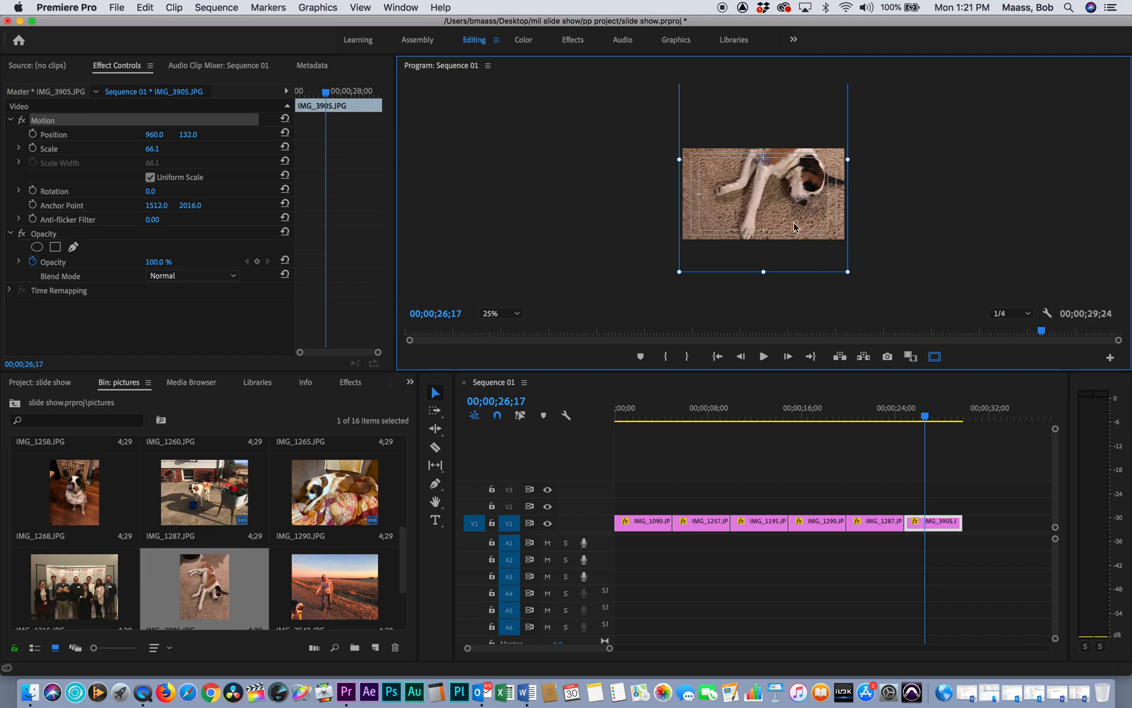
drag(794, 227, 793, 257)
drag(788, 190, 788, 257)
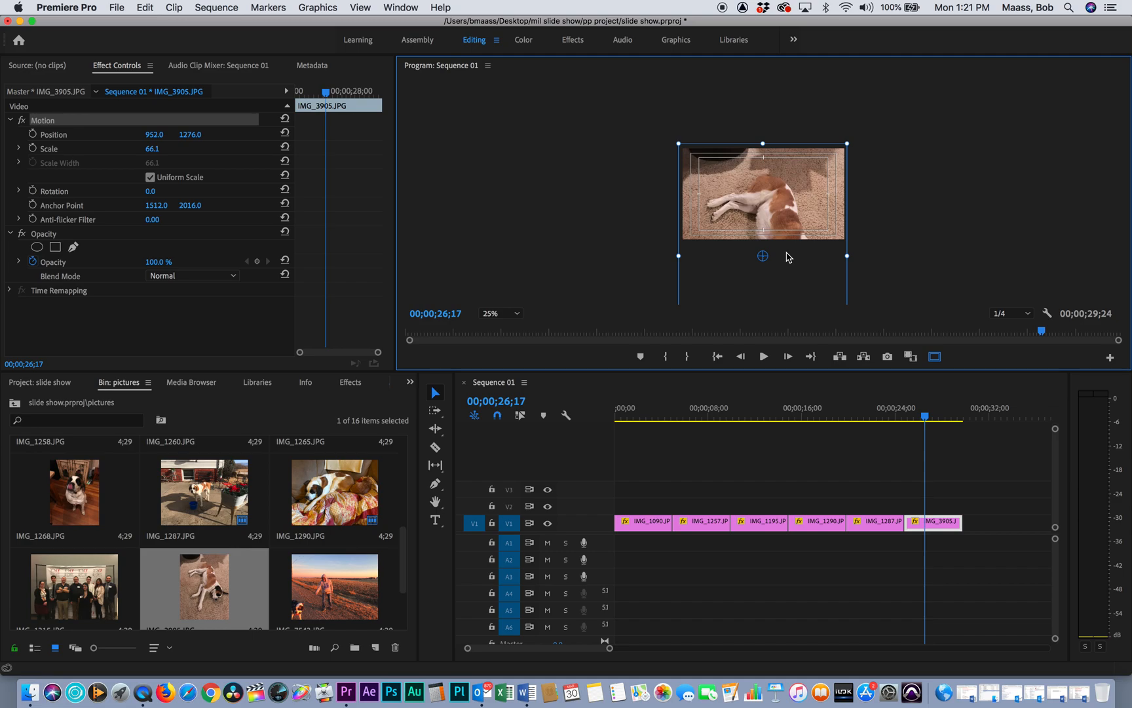
Step: Turn on keyframing for Position and Scale on the IMG_3905 clip at 00;00;26;07
drag(924, 417, 921, 419)
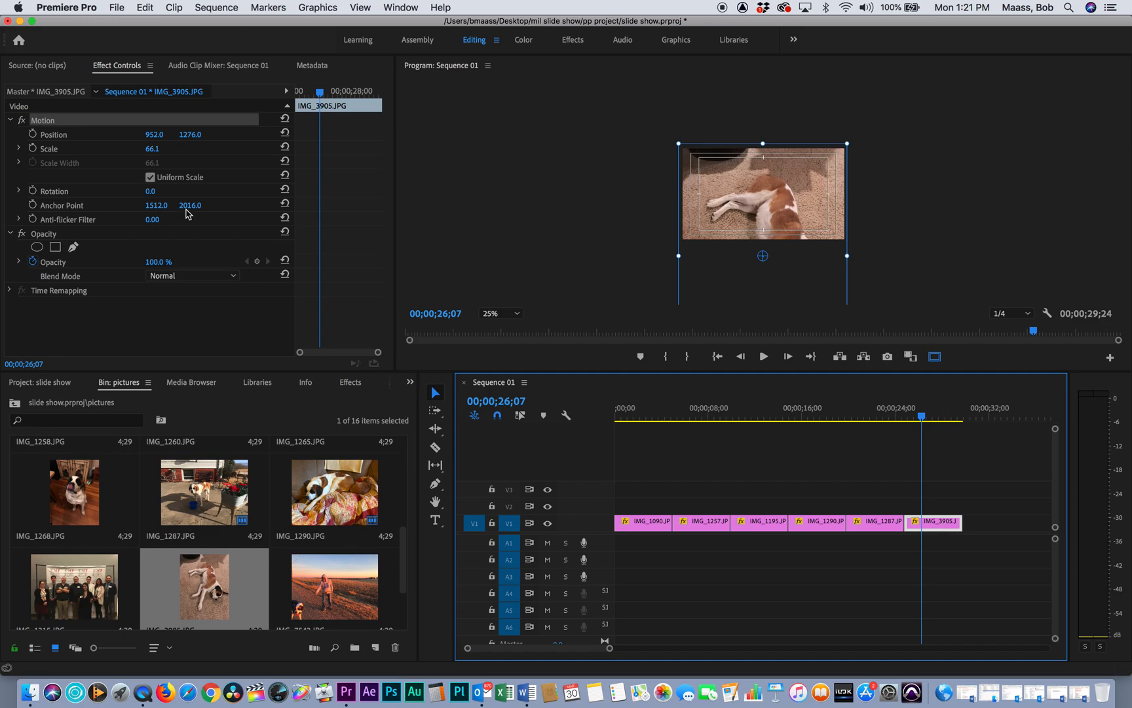
click(32, 134)
click(33, 148)
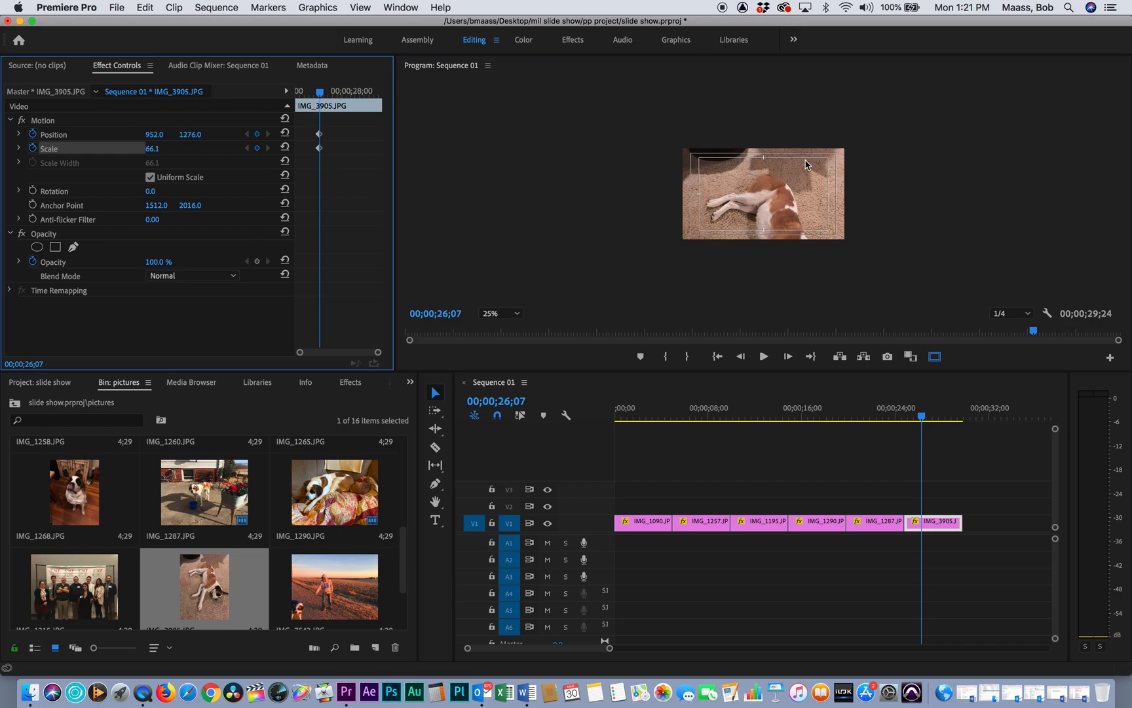
Step: Reposition IMG_3905 at 944, 28 at 00;00;28;18, then move that keyframe to the clip's end and the starting keyframes to its beginning
drag(321, 91, 362, 91)
click(754, 179)
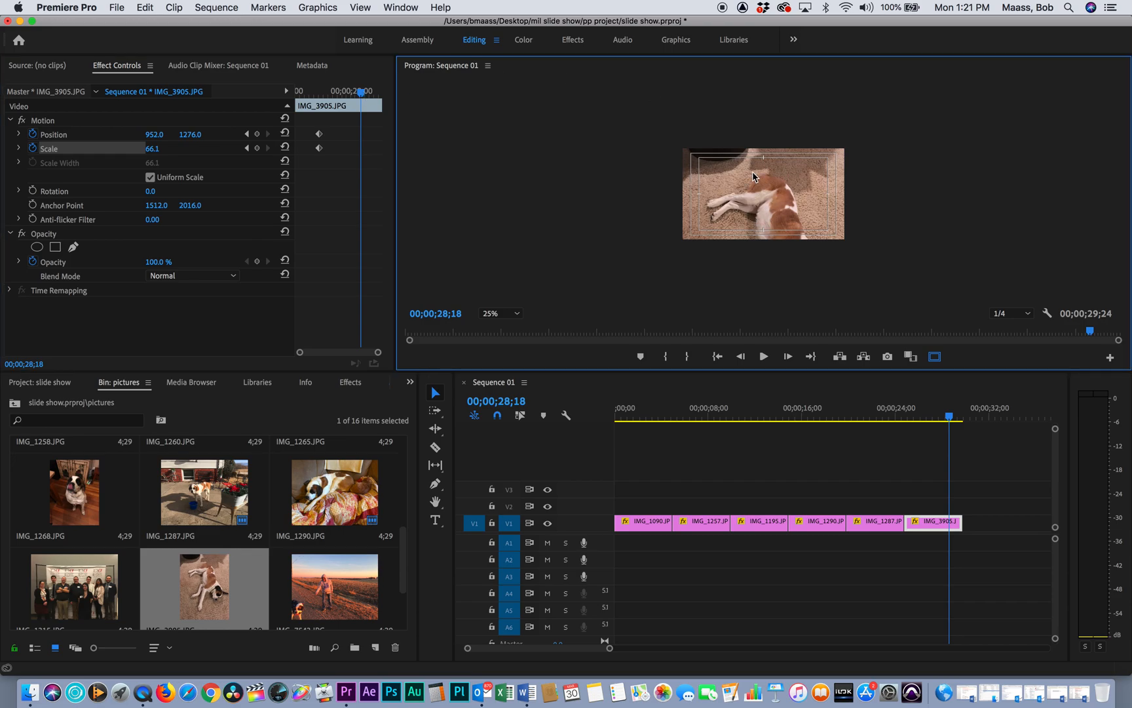
click(752, 186)
drag(752, 186, 751, 112)
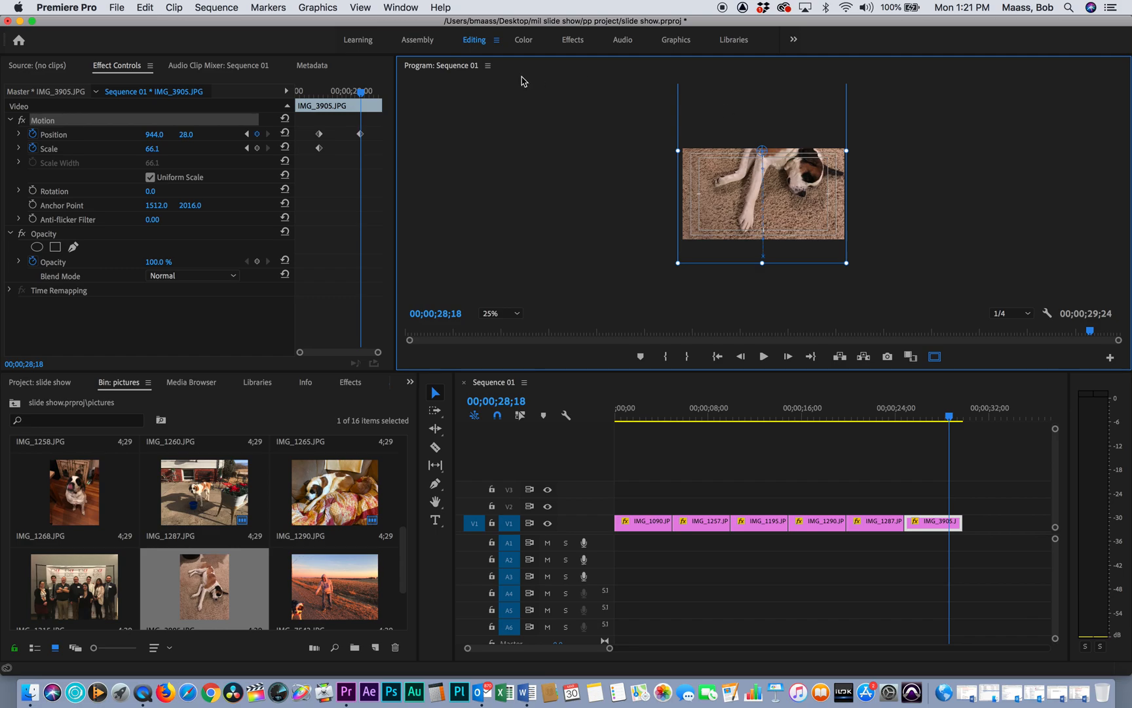
drag(361, 137, 395, 135)
drag(331, 119, 305, 161)
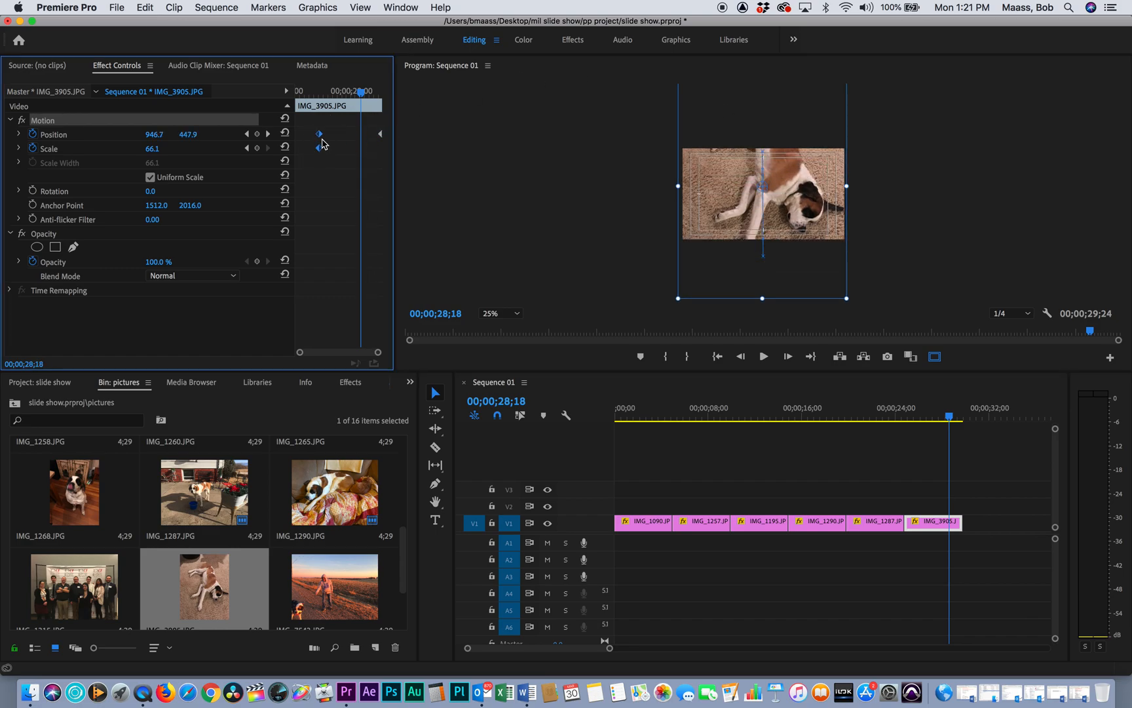
Step: Preview the sequence around IMG_3905 and from the start, then save the project
click(896, 414)
key(space)
click(898, 399)
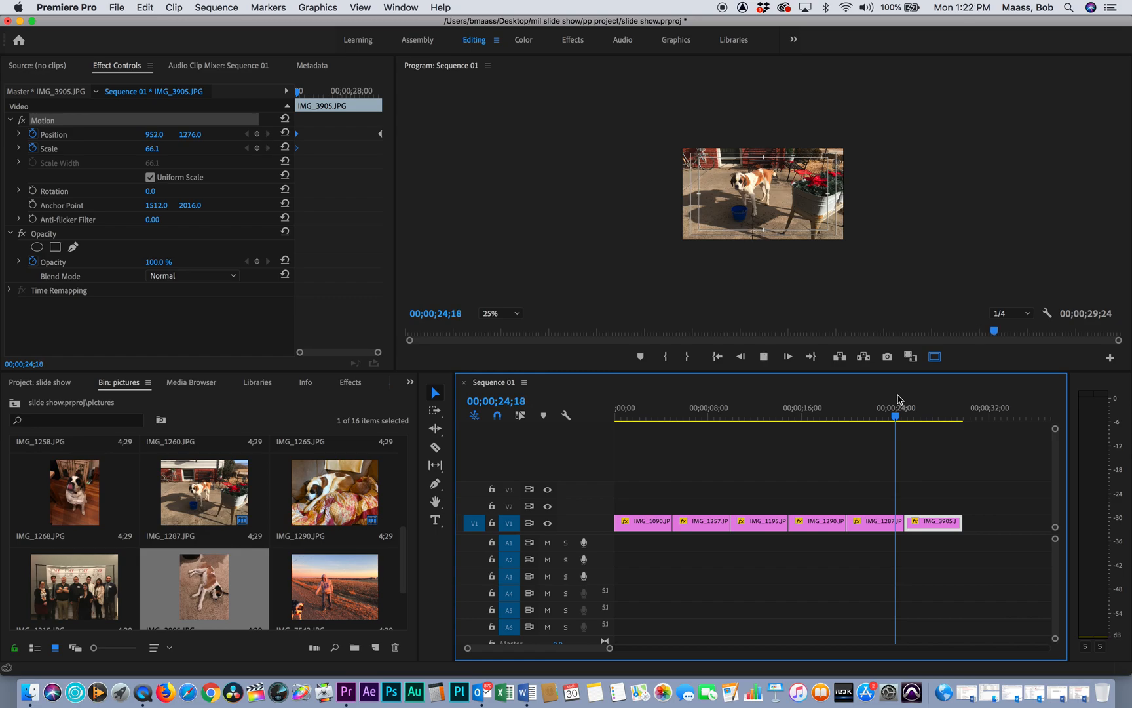
click(897, 399)
key(space)
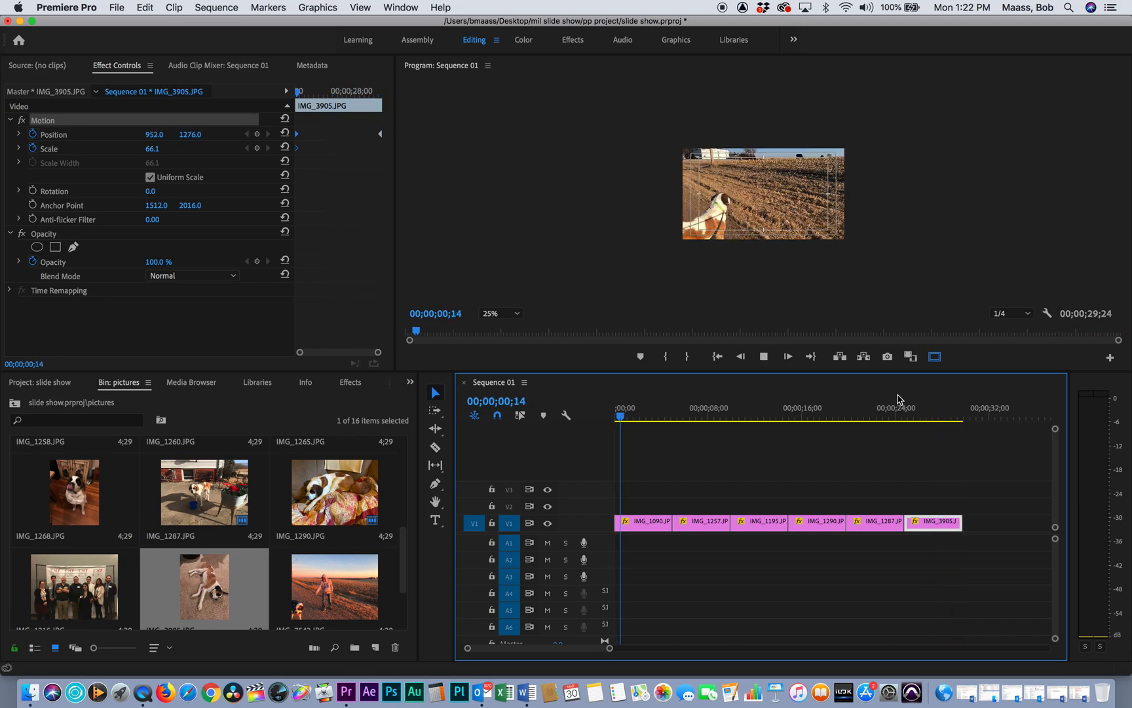
key(space)
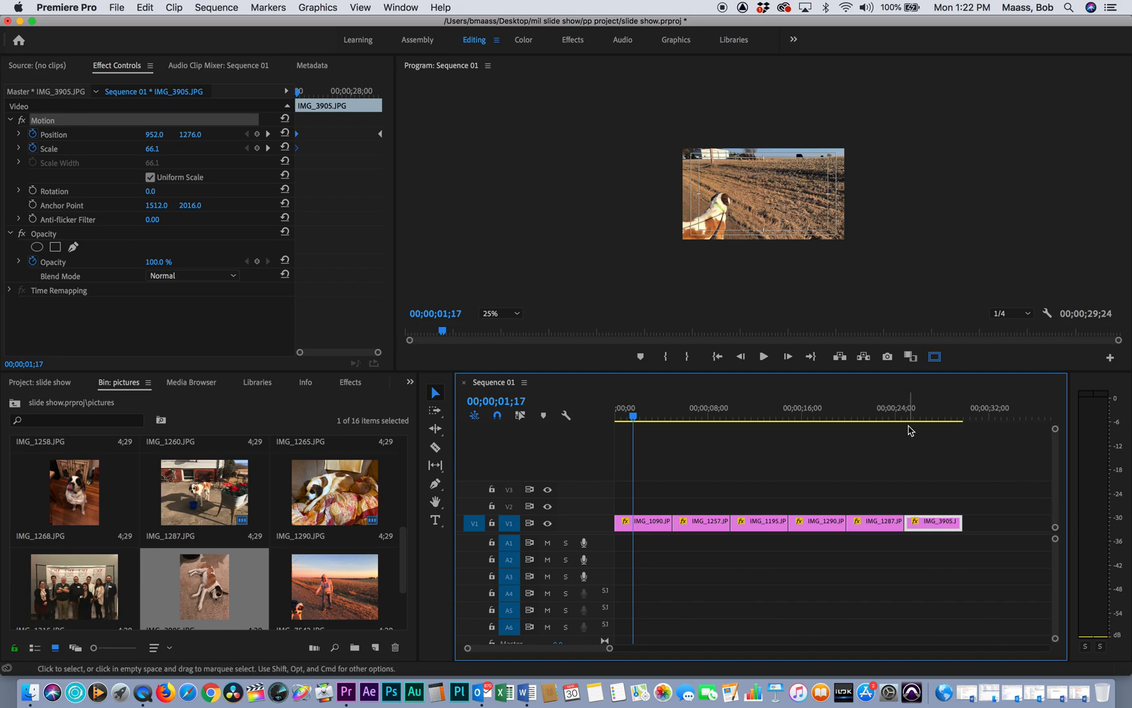
key(super+s)
Step: Play the sequence from the beginning, then play the animated IMG_3905 clip to check its vertical pan
click(930, 415)
drag(926, 415, 609, 441)
key(space)
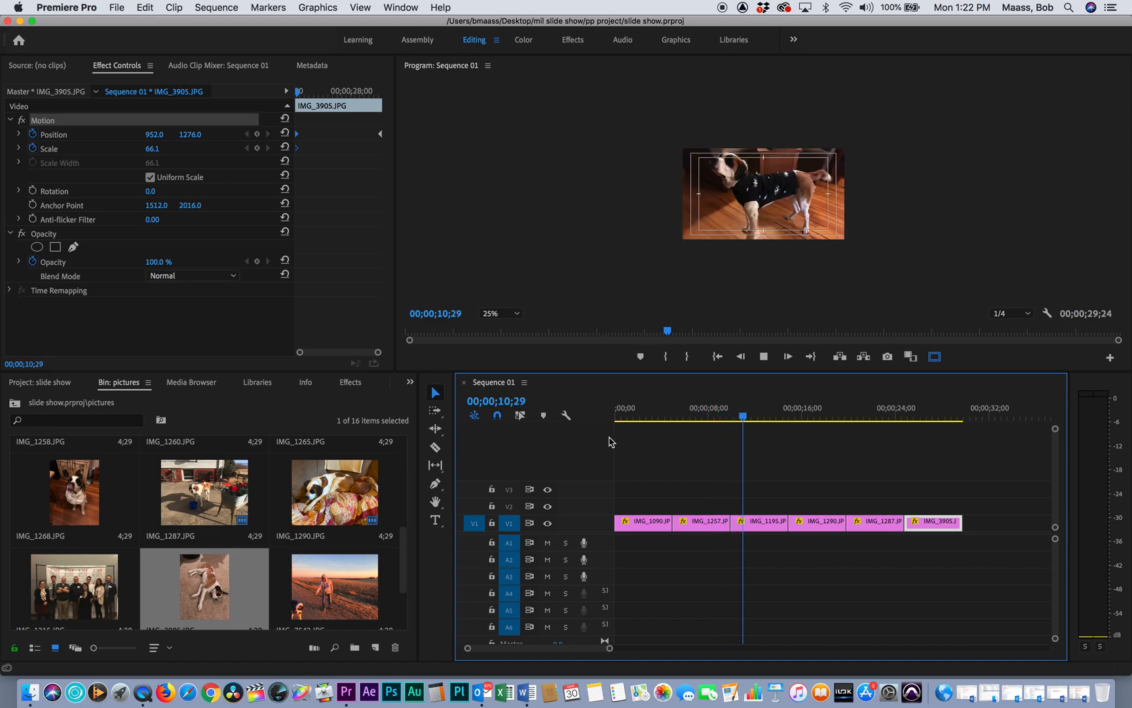
key(space)
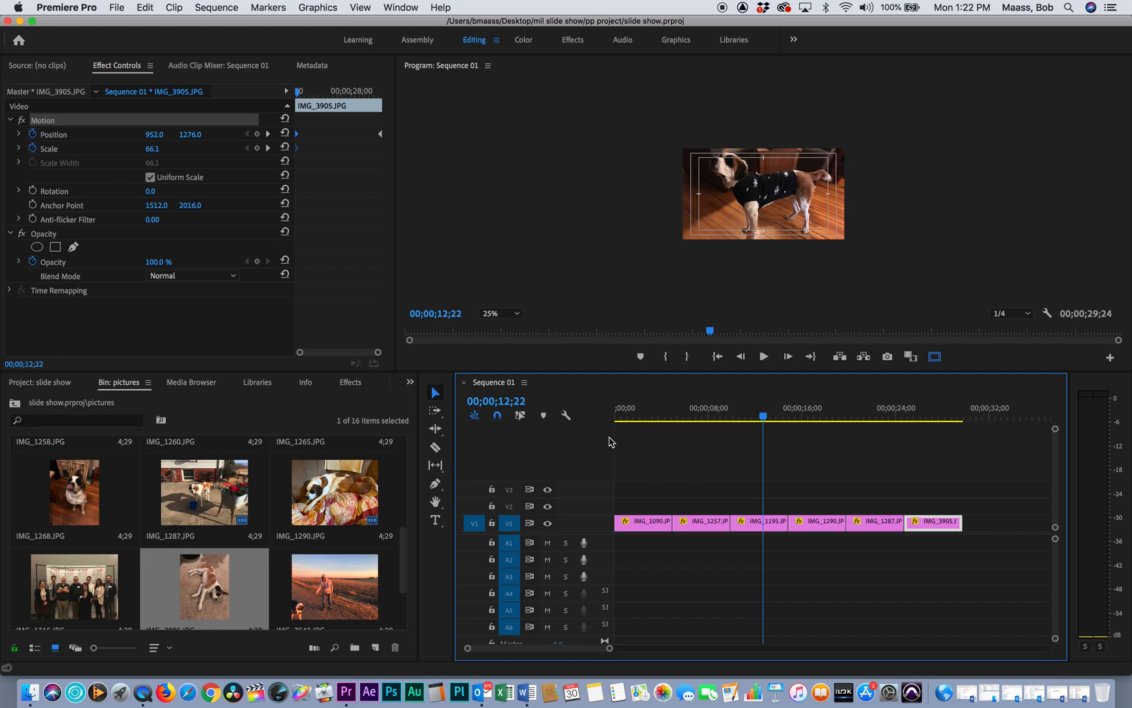
click(911, 407)
key(space)
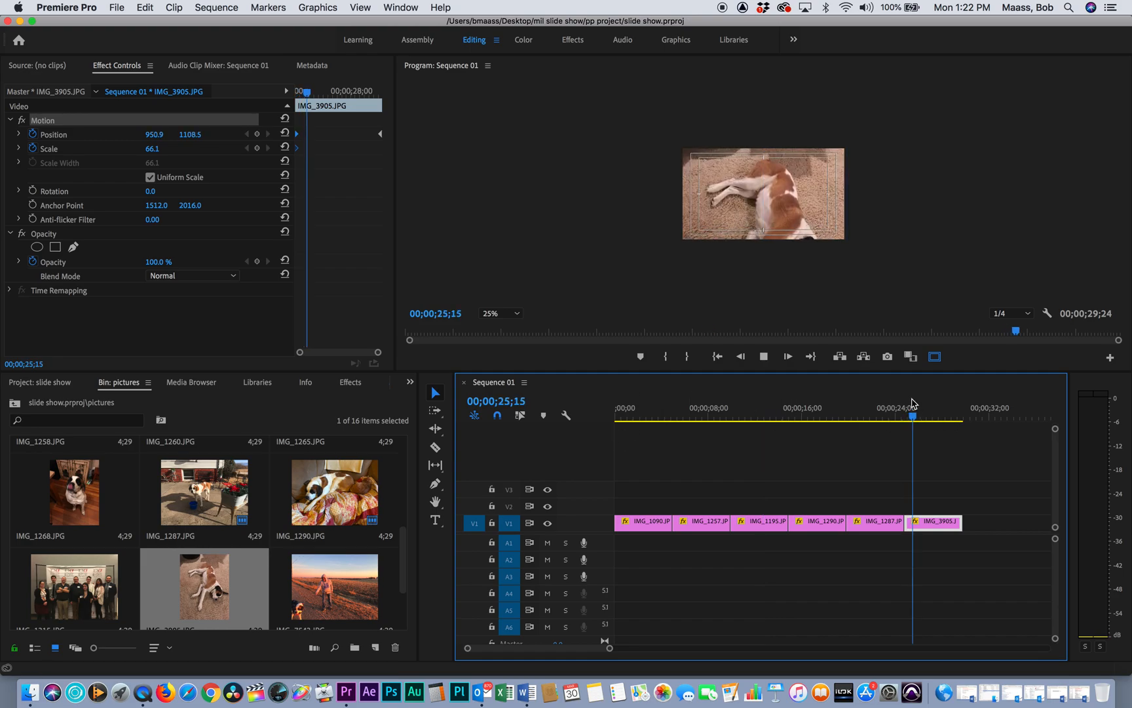
key(space)
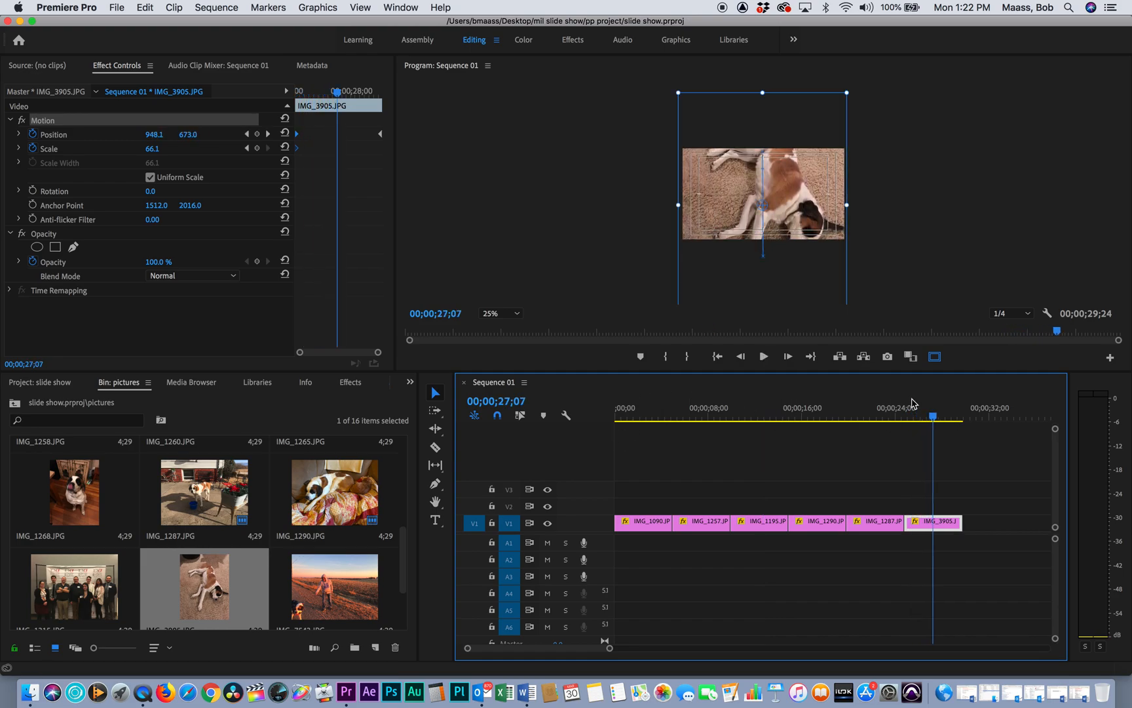
Step: Try to set the duration of the first five V1 clips to 2;15 without ripple editing
click(872, 573)
drag(883, 567, 620, 481)
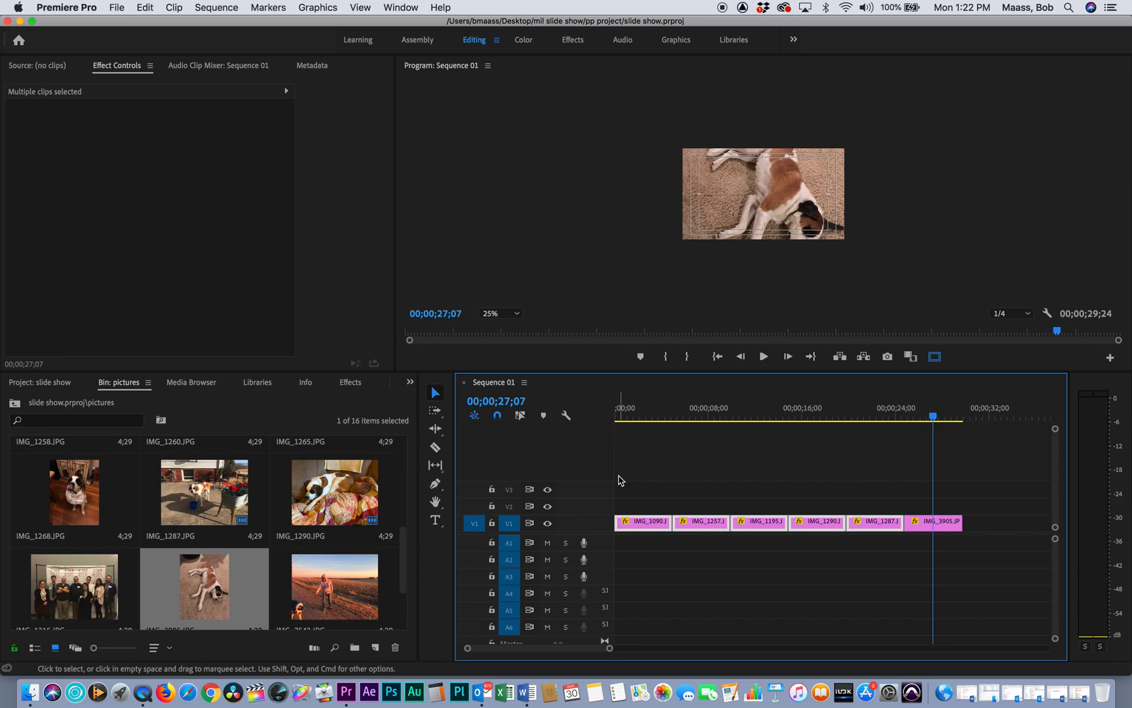
right_click(706, 530)
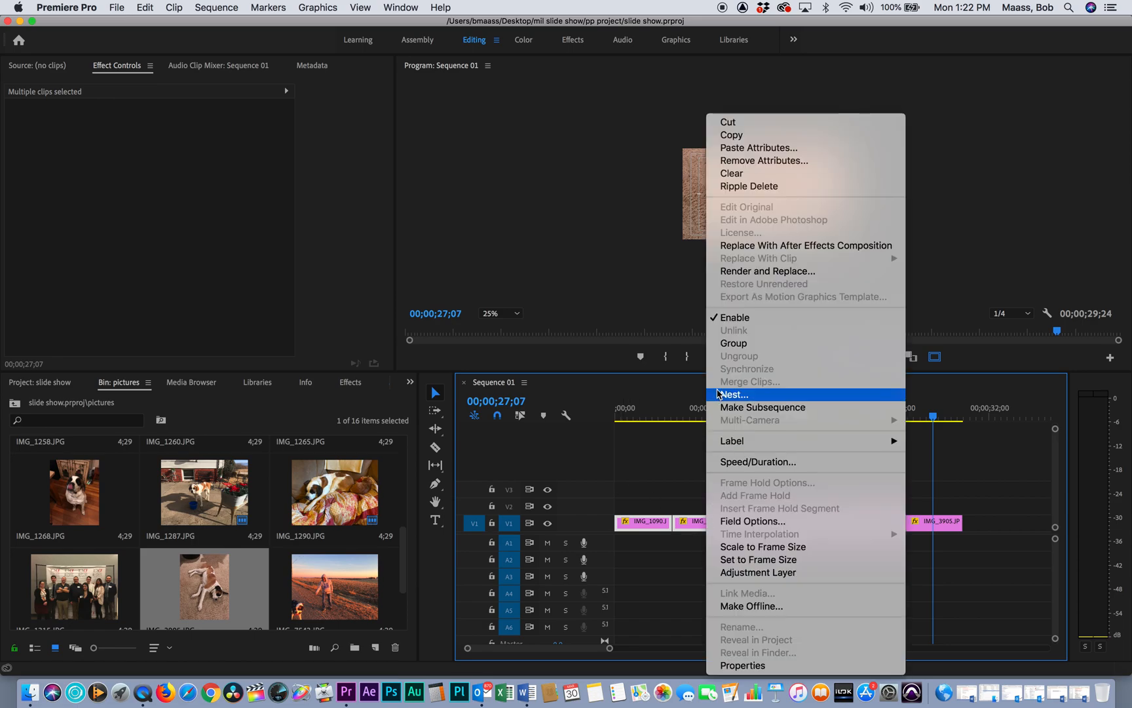
click(762, 462)
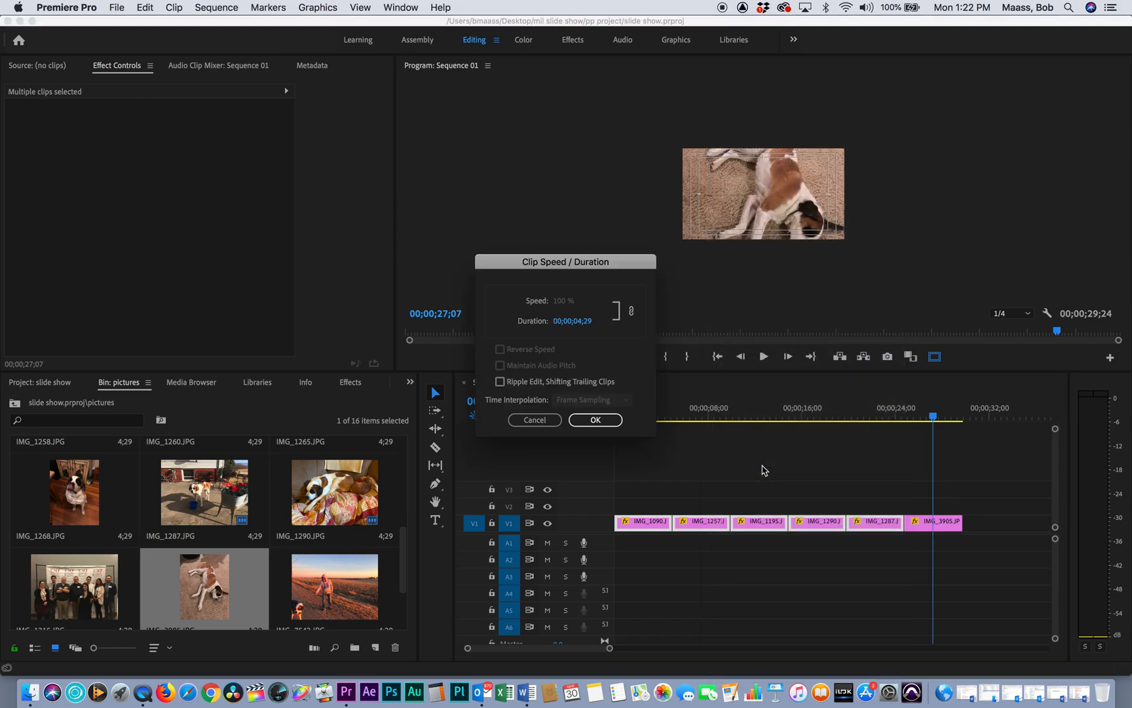
click(577, 320)
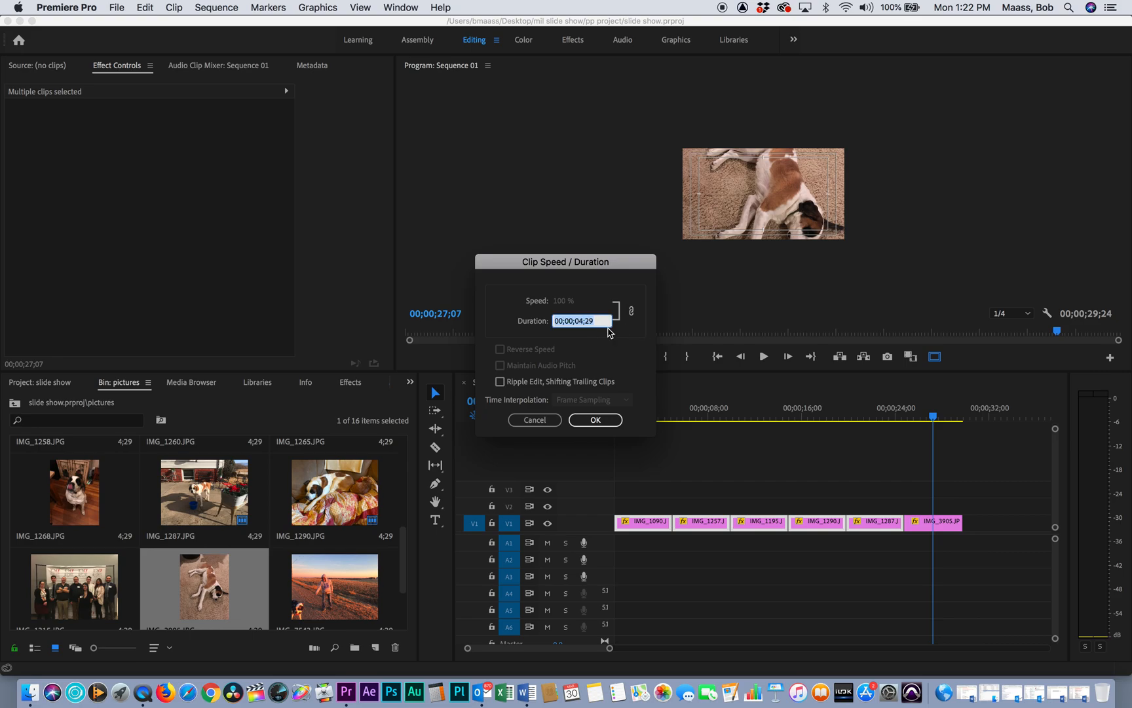
text(215)
click(595, 420)
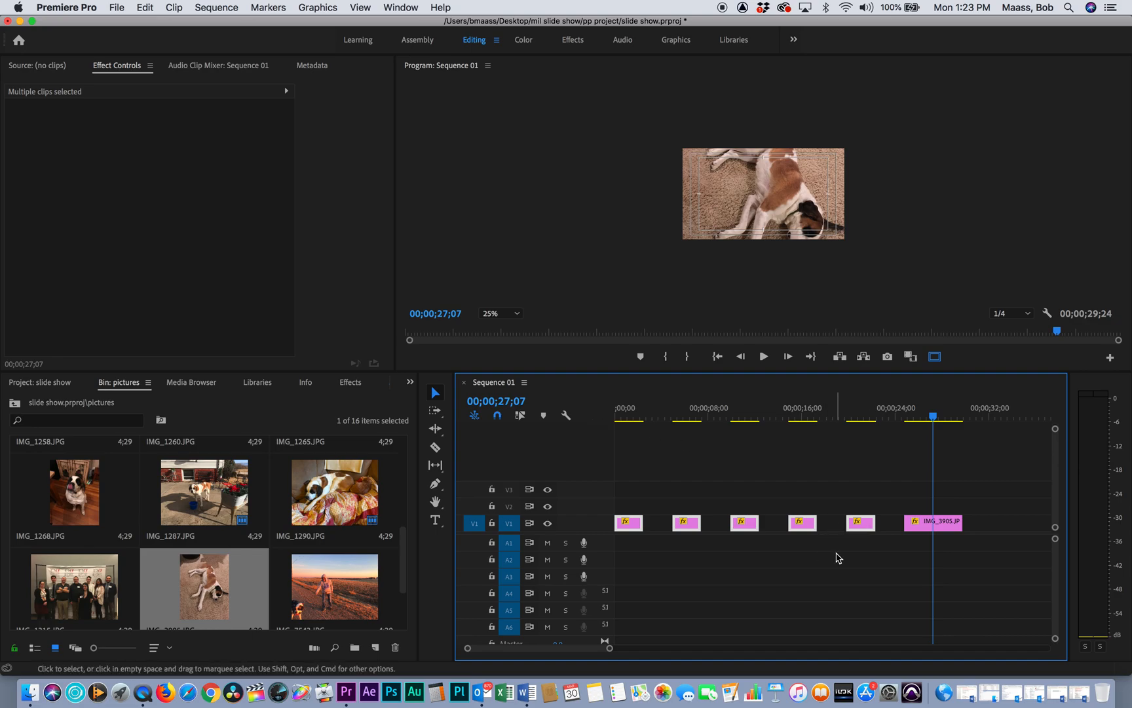
Step: Set the first five V1 clips' duration to 2;15 with Ripple Edit, Shifting Trailing Clips enabled
right_click(706, 525)
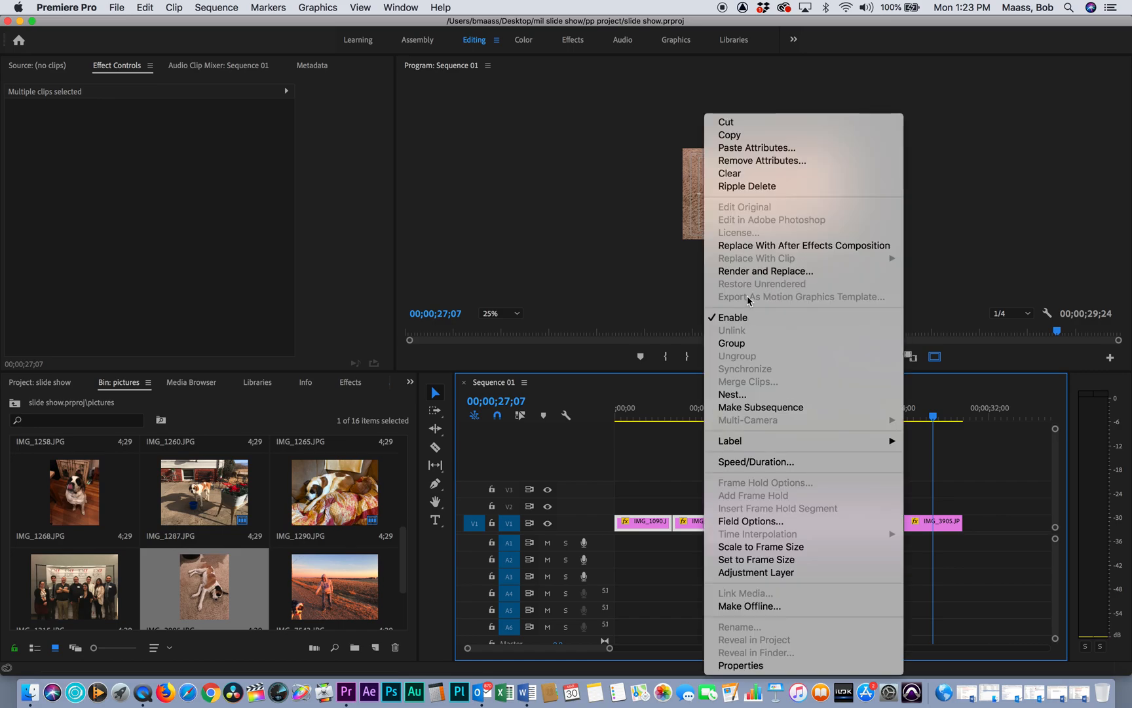
click(744, 462)
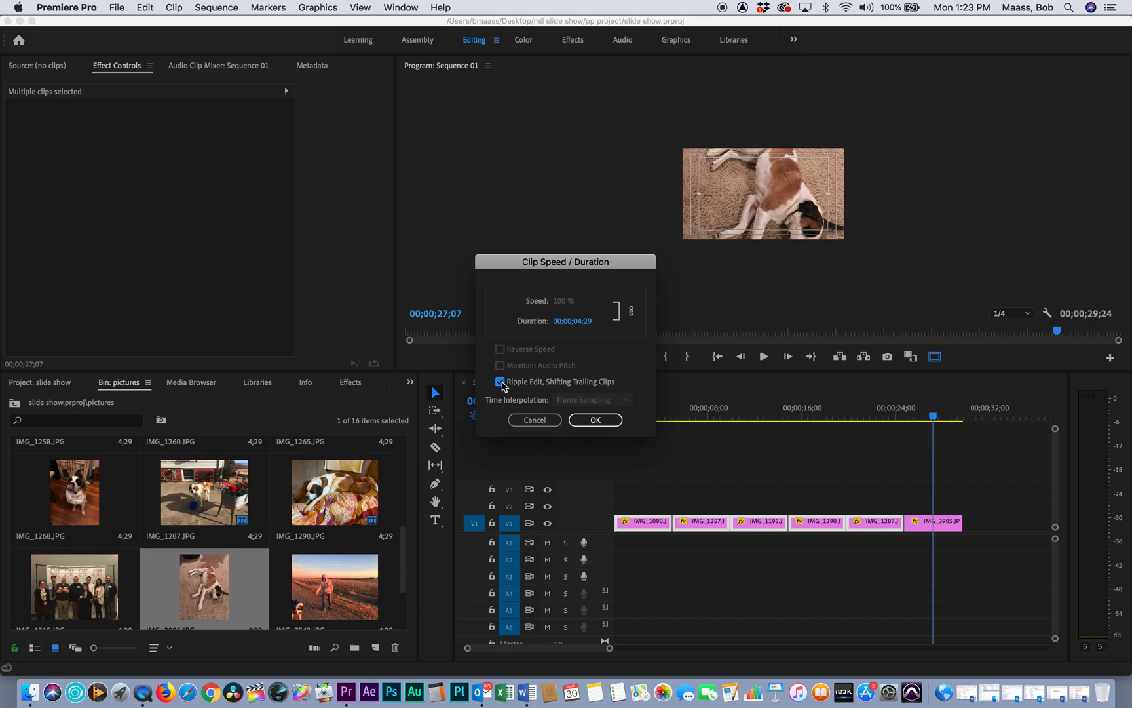
click(580, 321)
text(215)
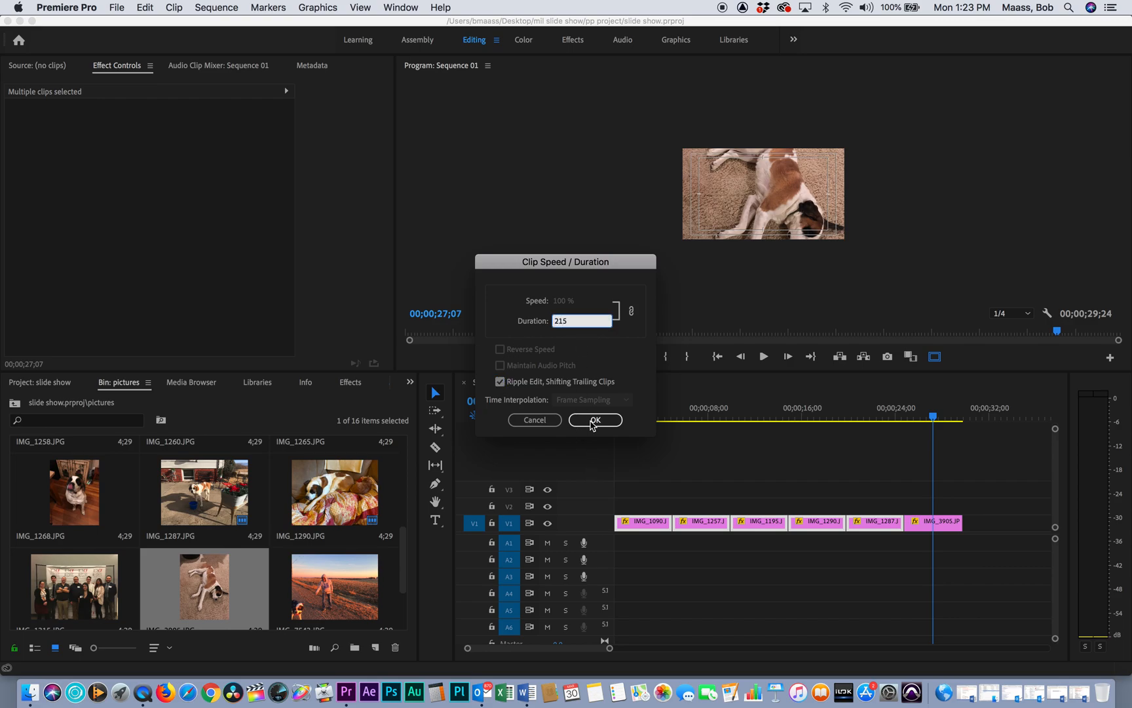
click(593, 420)
Step: Play the shortened slide show from its start into the IMG_3905 clip
drag(829, 414, 571, 425)
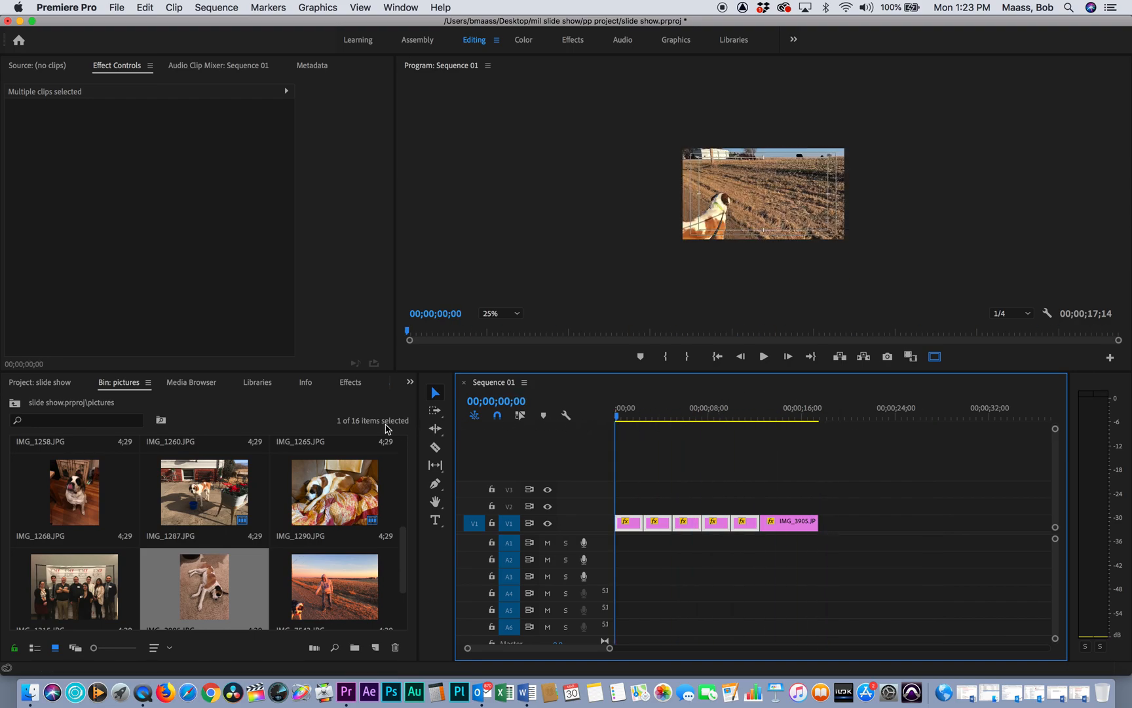
key(space)
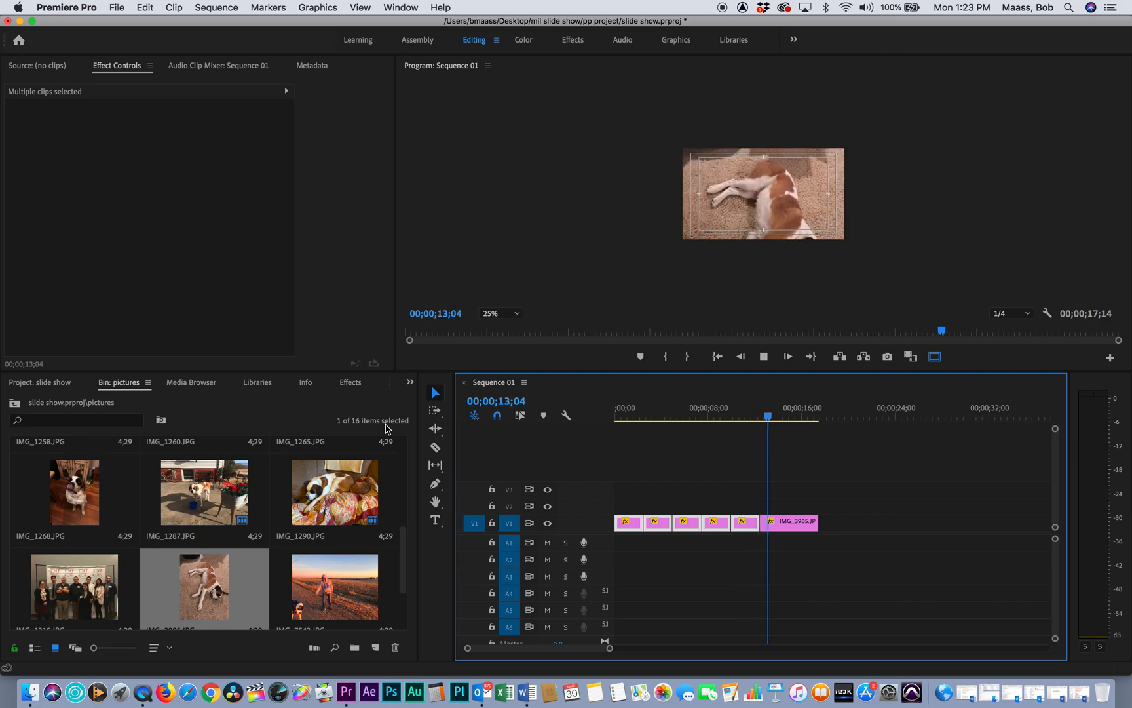
key(space)
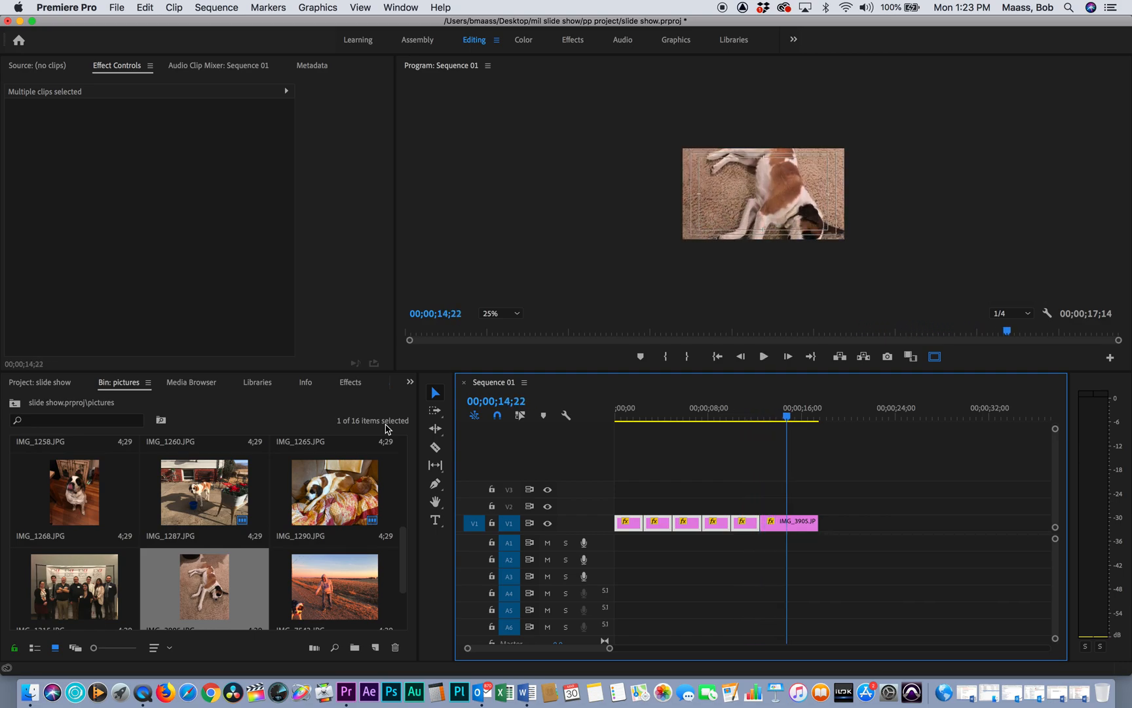
Step: Apply the default transition to all clips in the sequence and preview the result from the start
key(super+a)
key(shift+d)
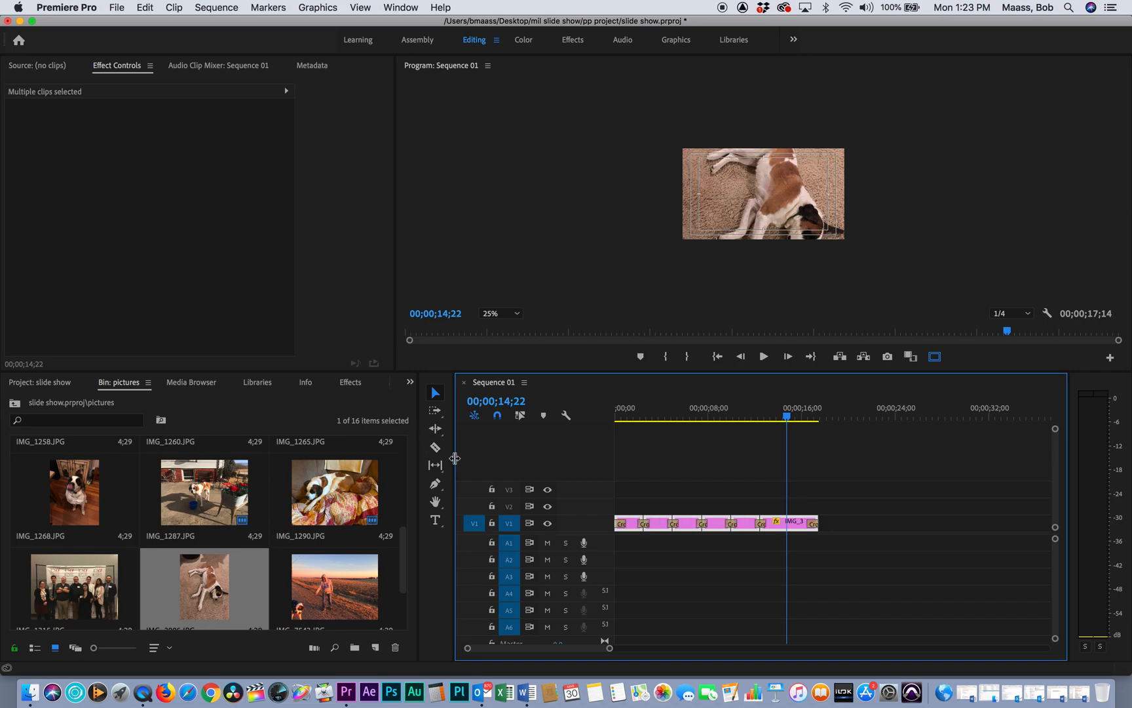
drag(788, 415, 517, 413)
key(space)
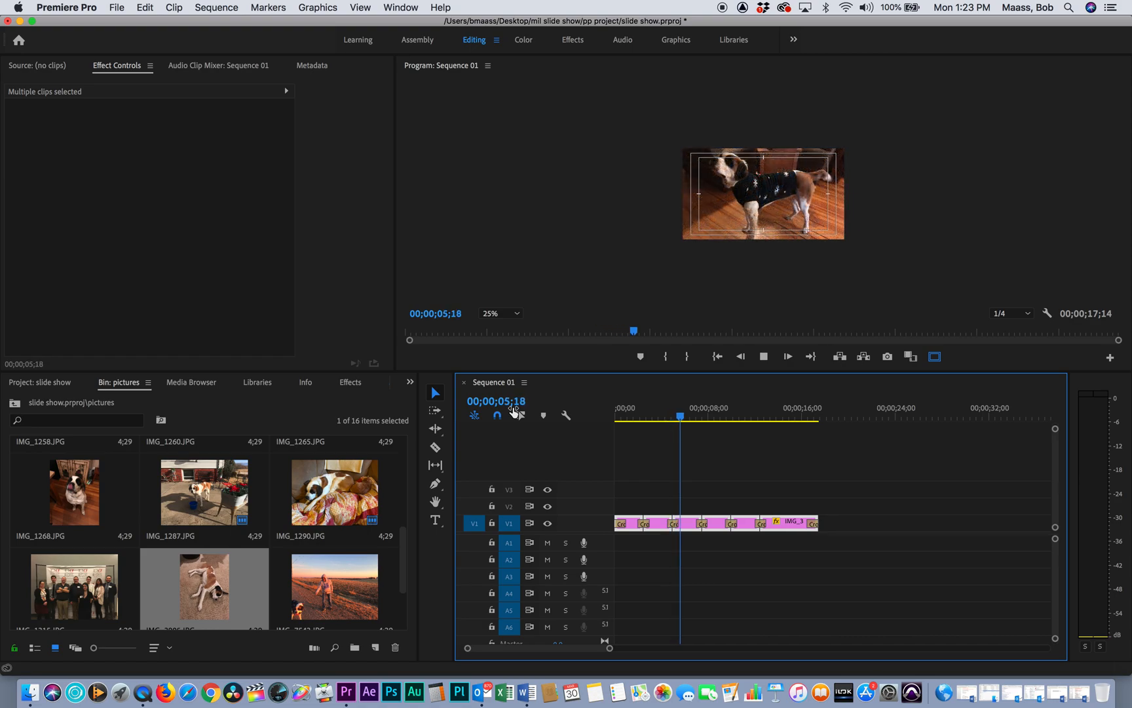
key(space)
drag(692, 411, 605, 423)
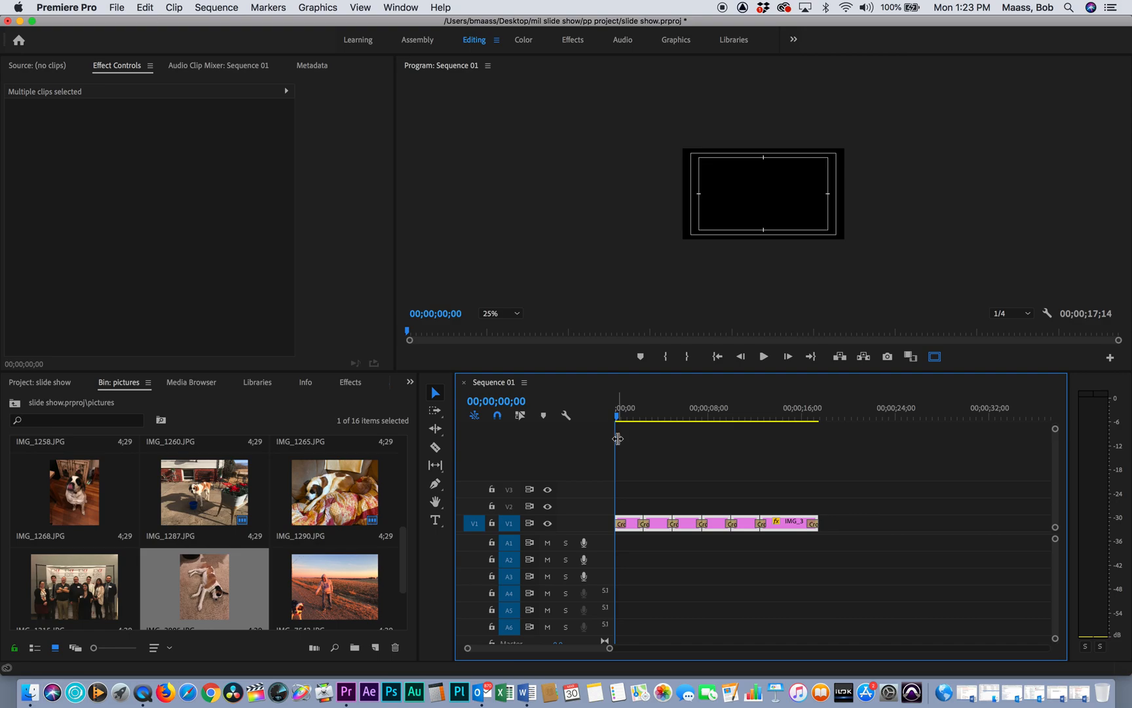
Step: Switch to Finder and examine the contents of the music folder inside the desktop's mil slide show folder
key(super+h)
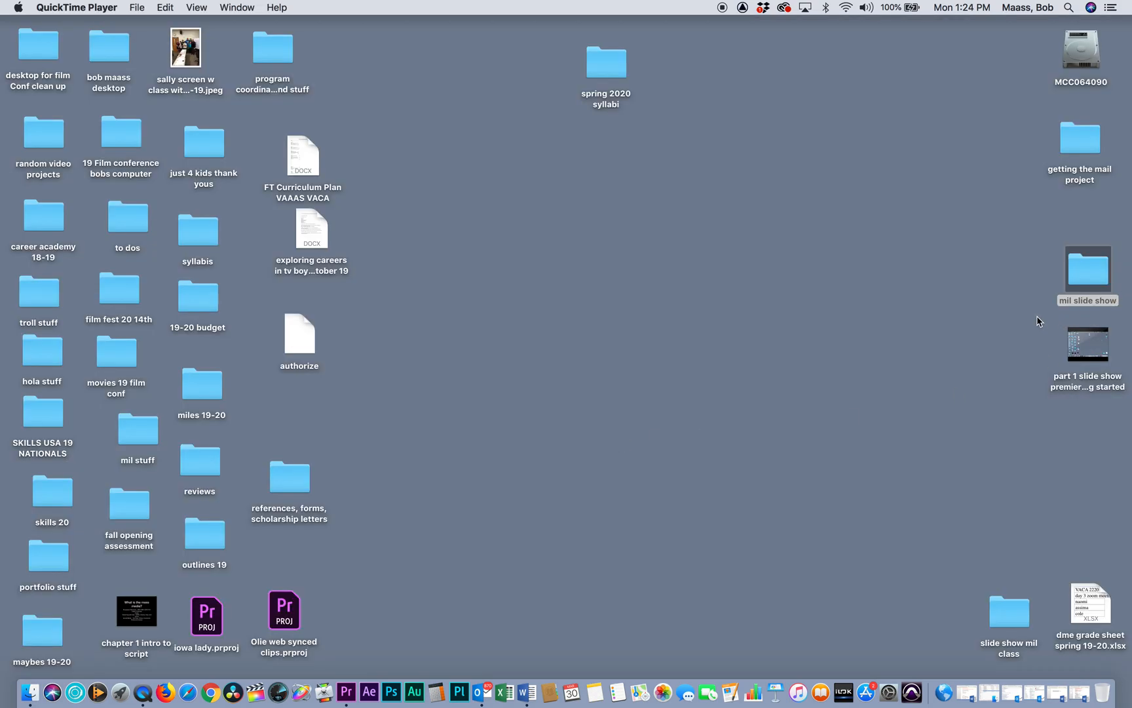
click(1095, 286)
double_click(1105, 272)
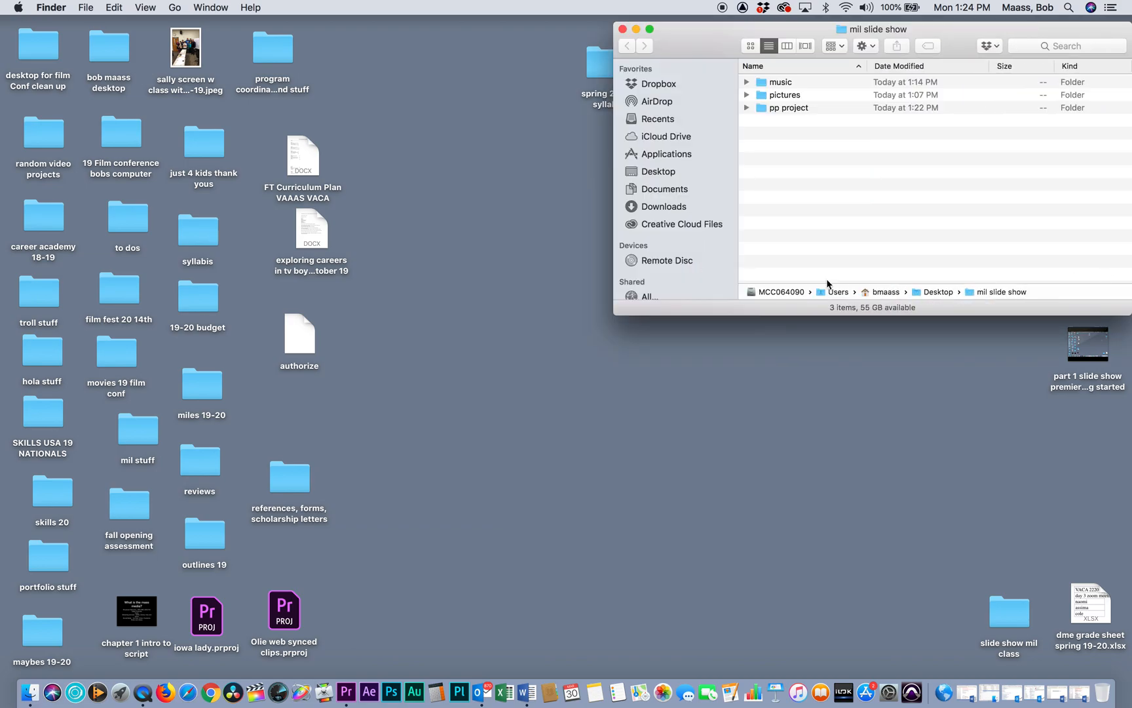
click(747, 81)
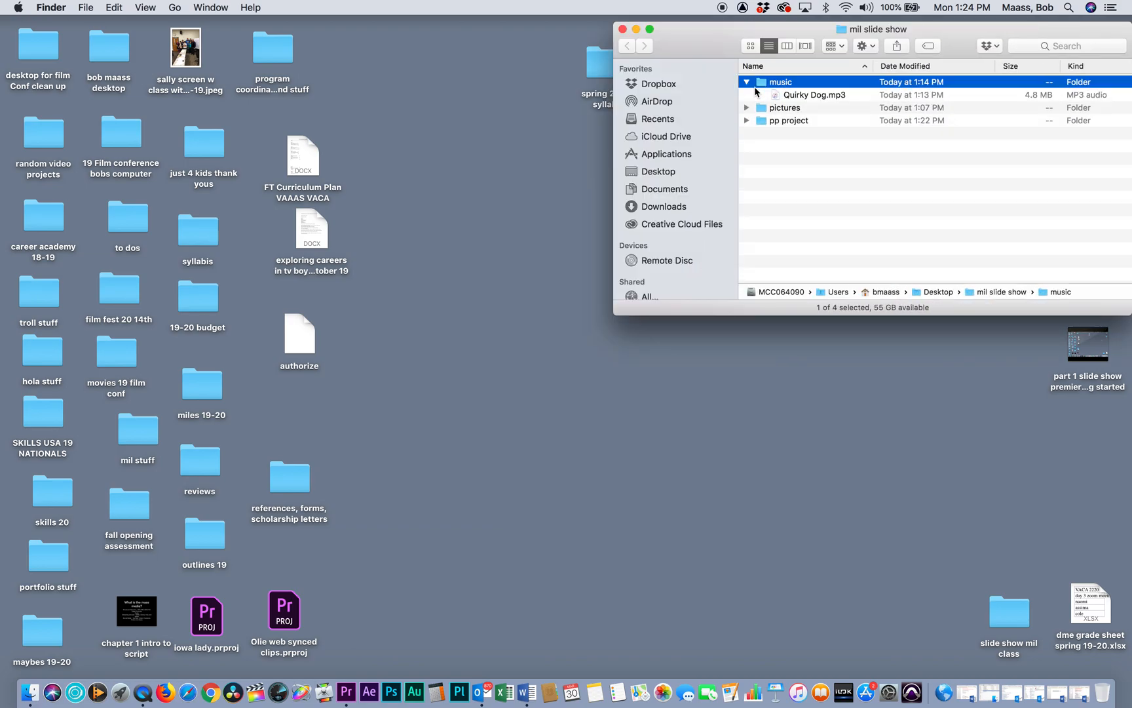
click(746, 82)
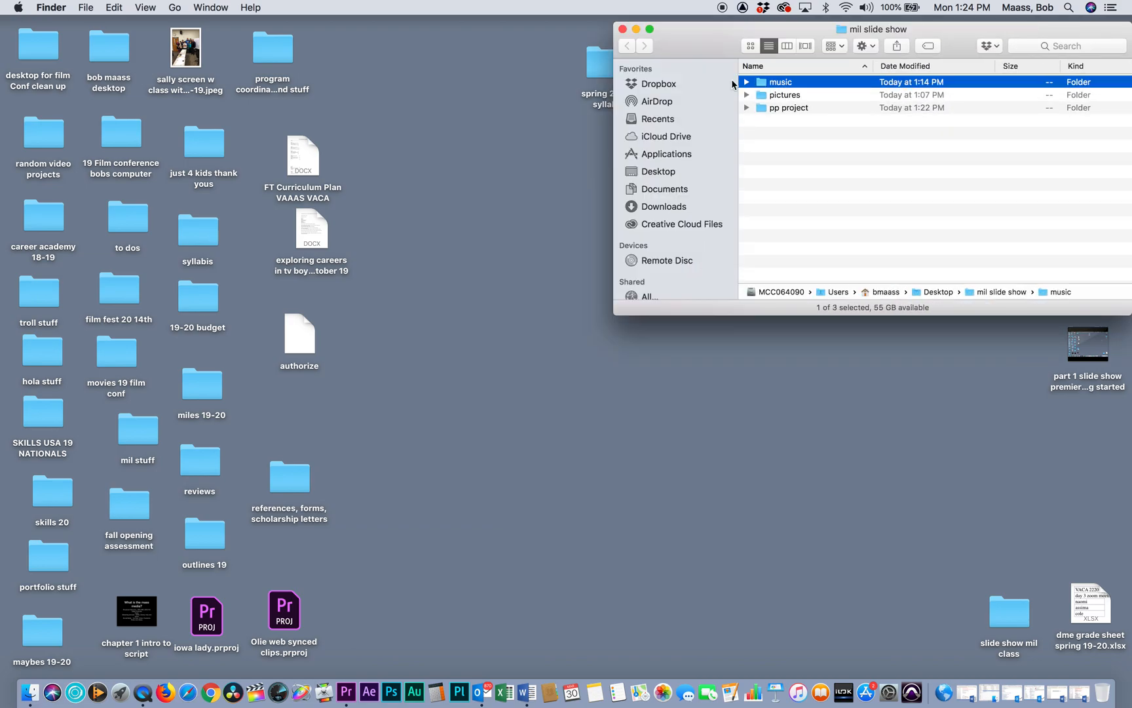
click(623, 29)
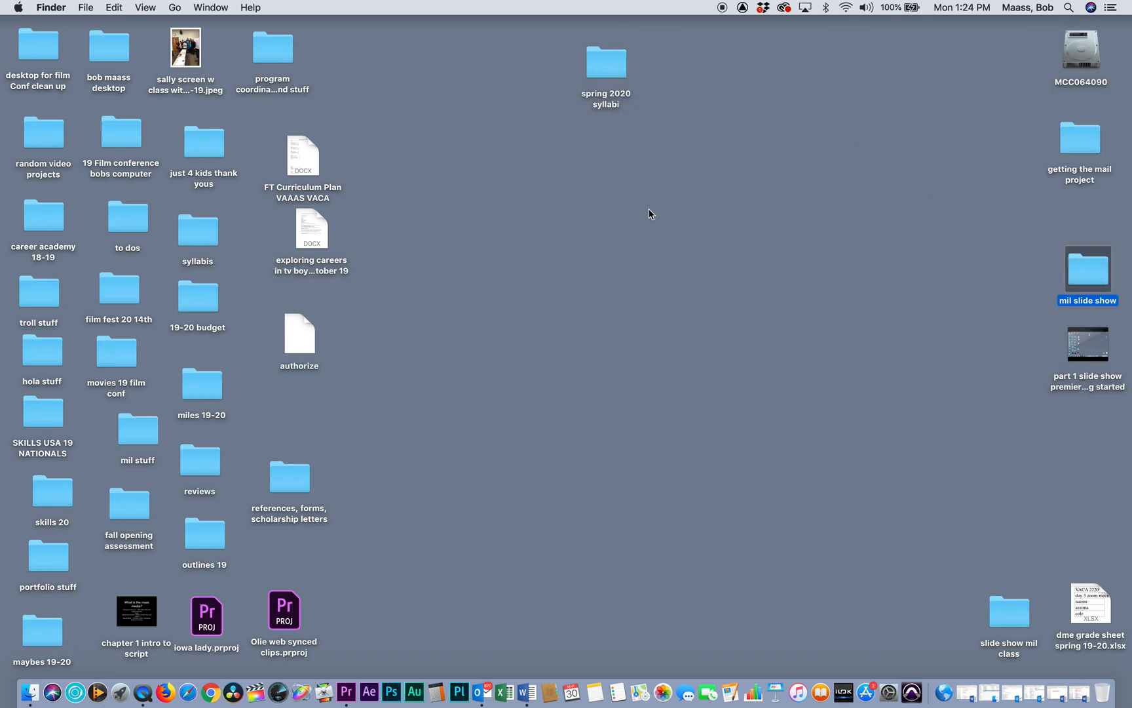
Step: Switch to Premiere Pro, import Quirky Dog.mp3 from the mil slide show music folder, and place it at the start of track A1
click(346, 692)
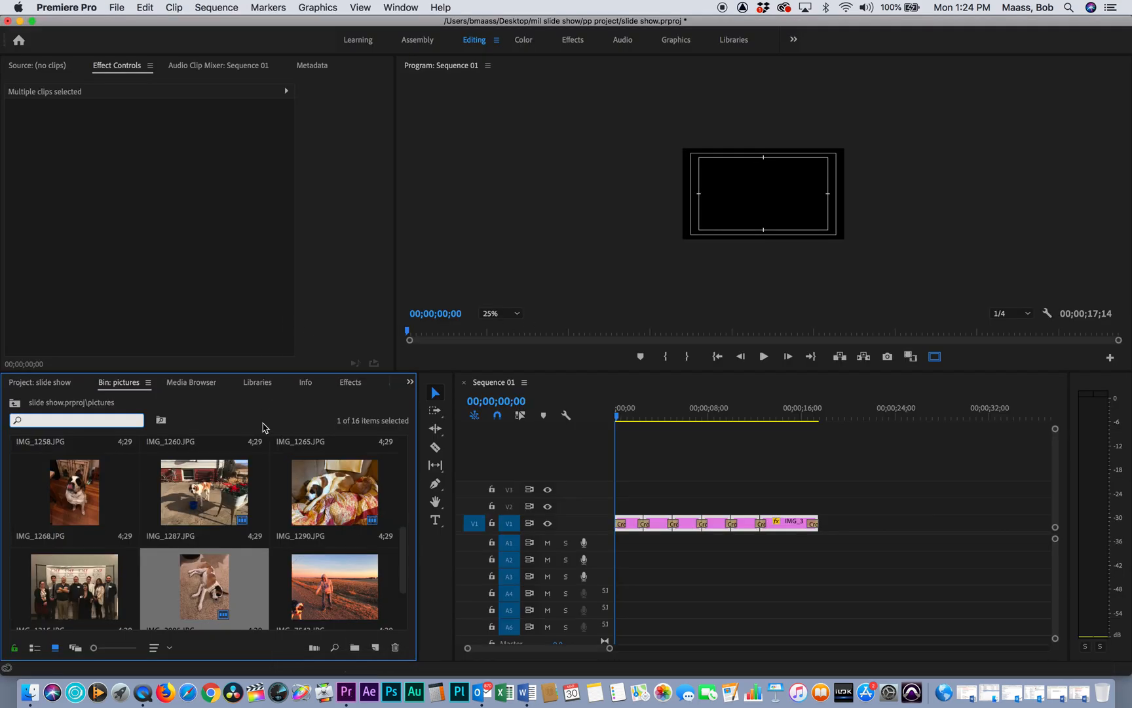
key(super+i)
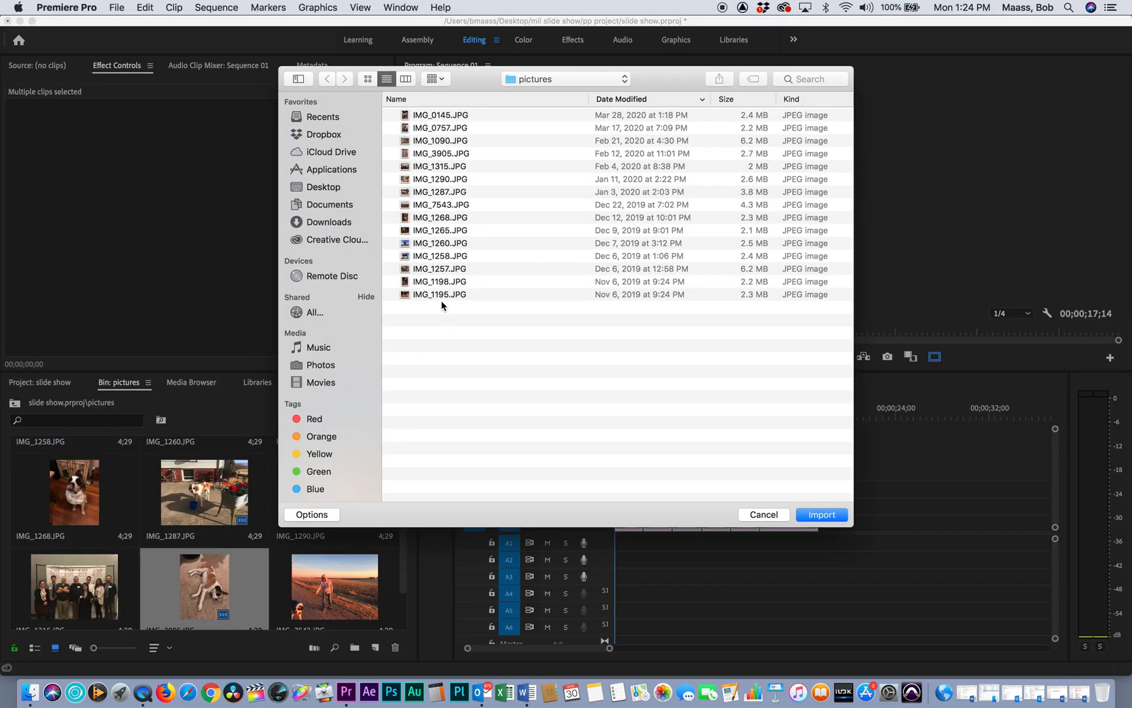
click(567, 80)
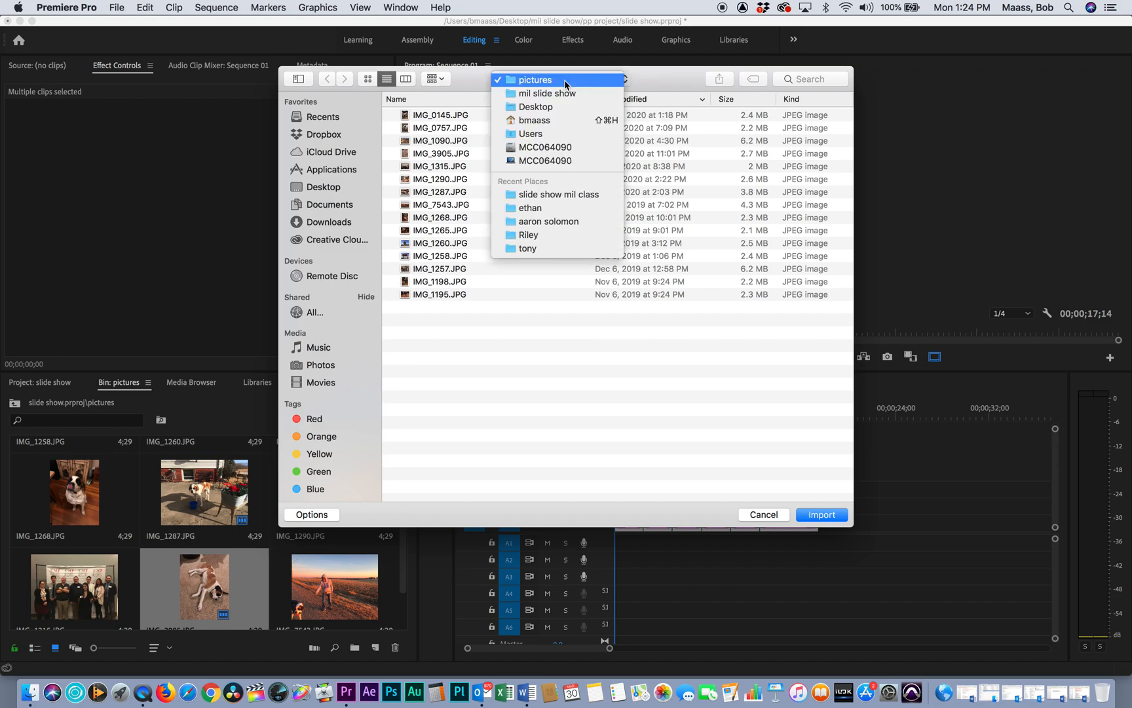
click(557, 91)
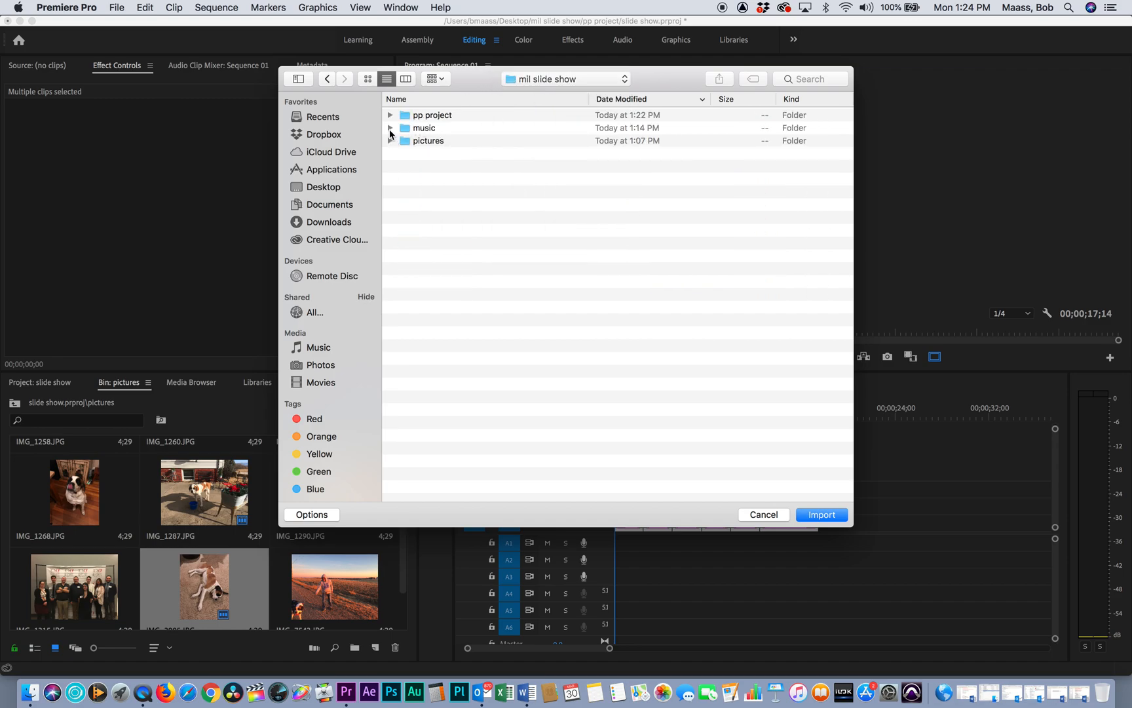
click(391, 131)
click(449, 141)
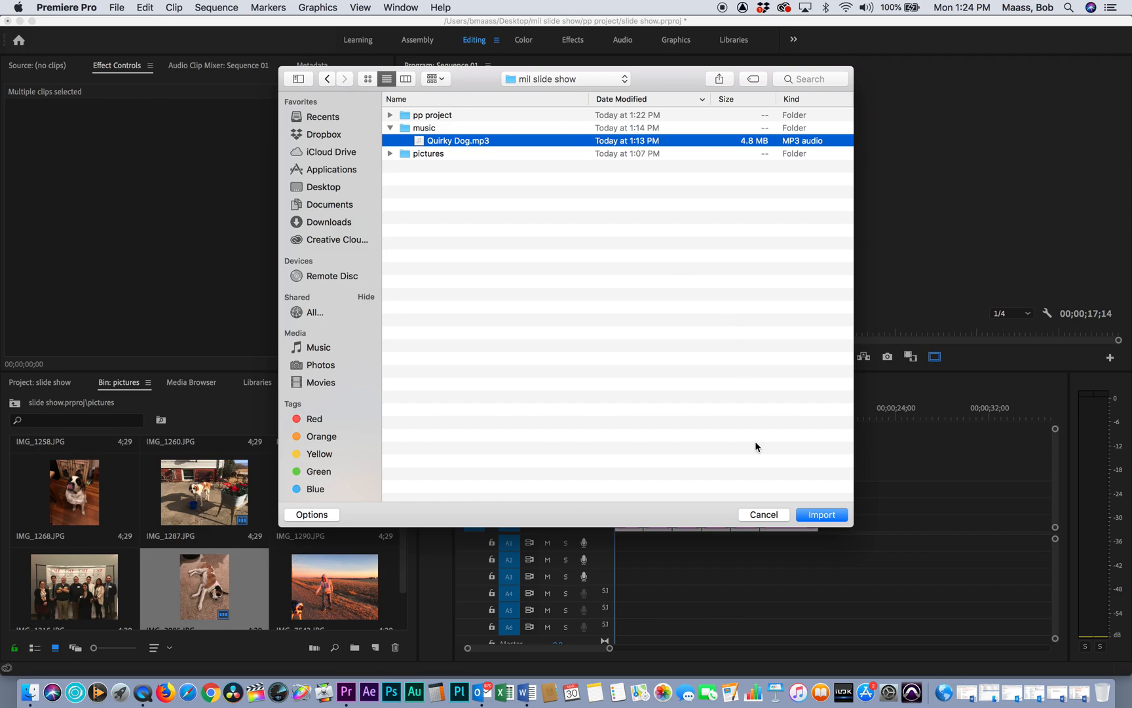
click(830, 513)
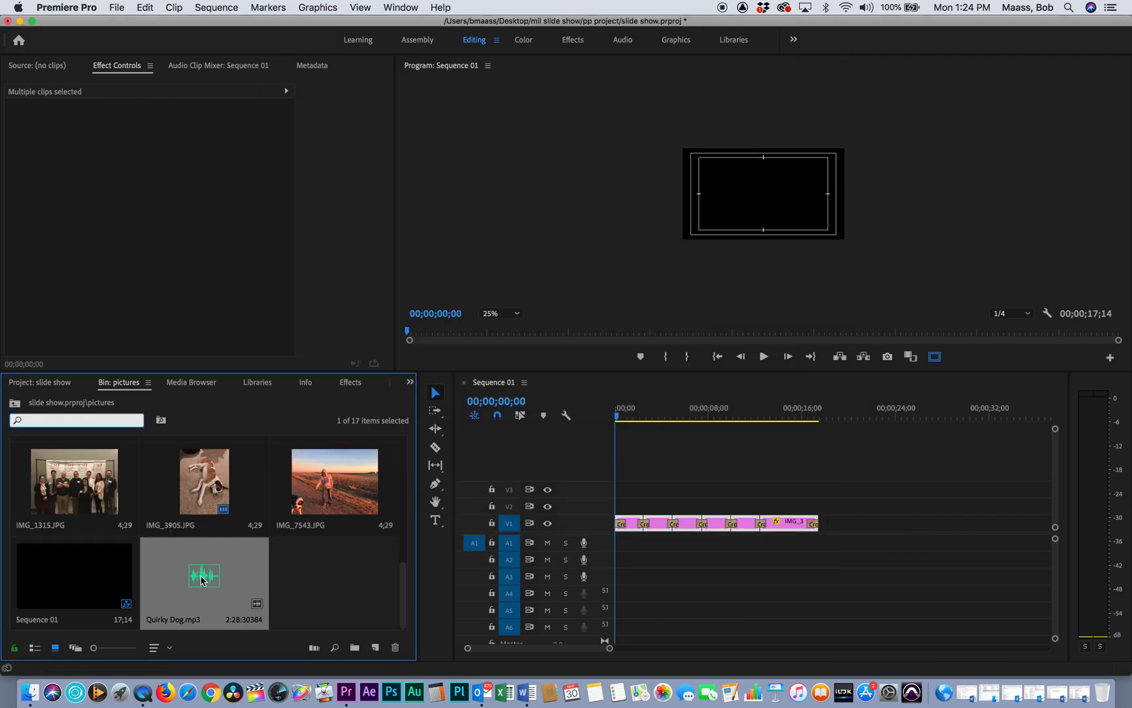
drag(201, 579, 623, 542)
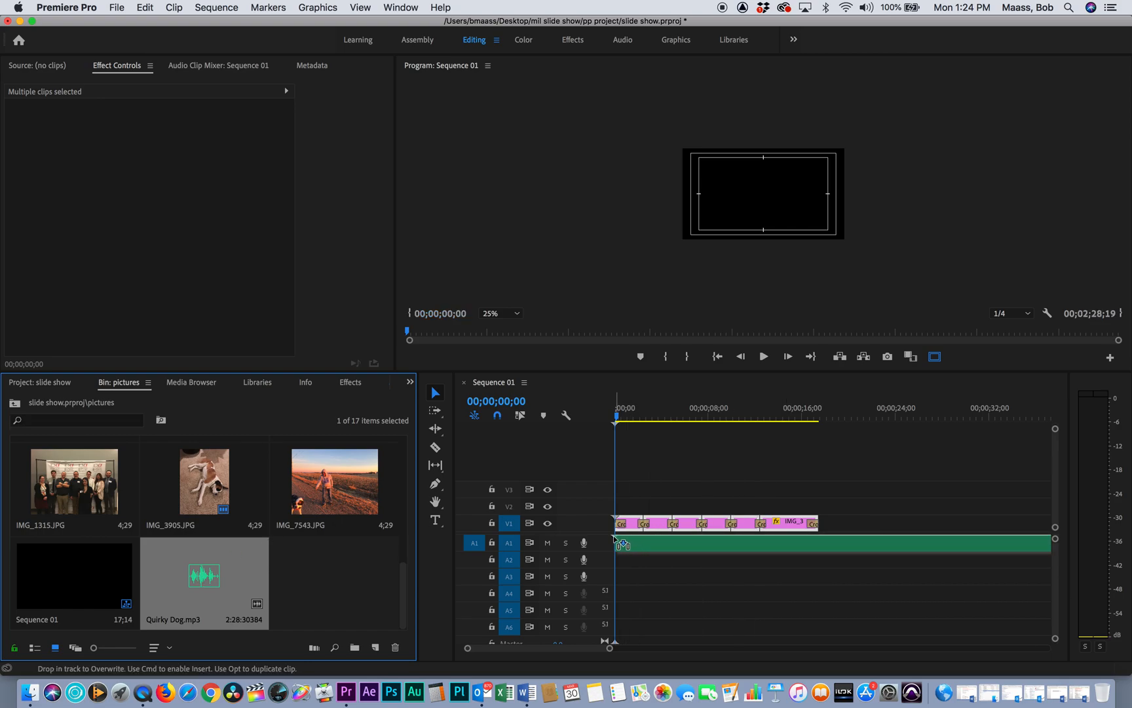
Step: Cut the A1 music at the end of the last picture with the Razor tool and delete the excess audio
click(857, 415)
drag(857, 415, 822, 415)
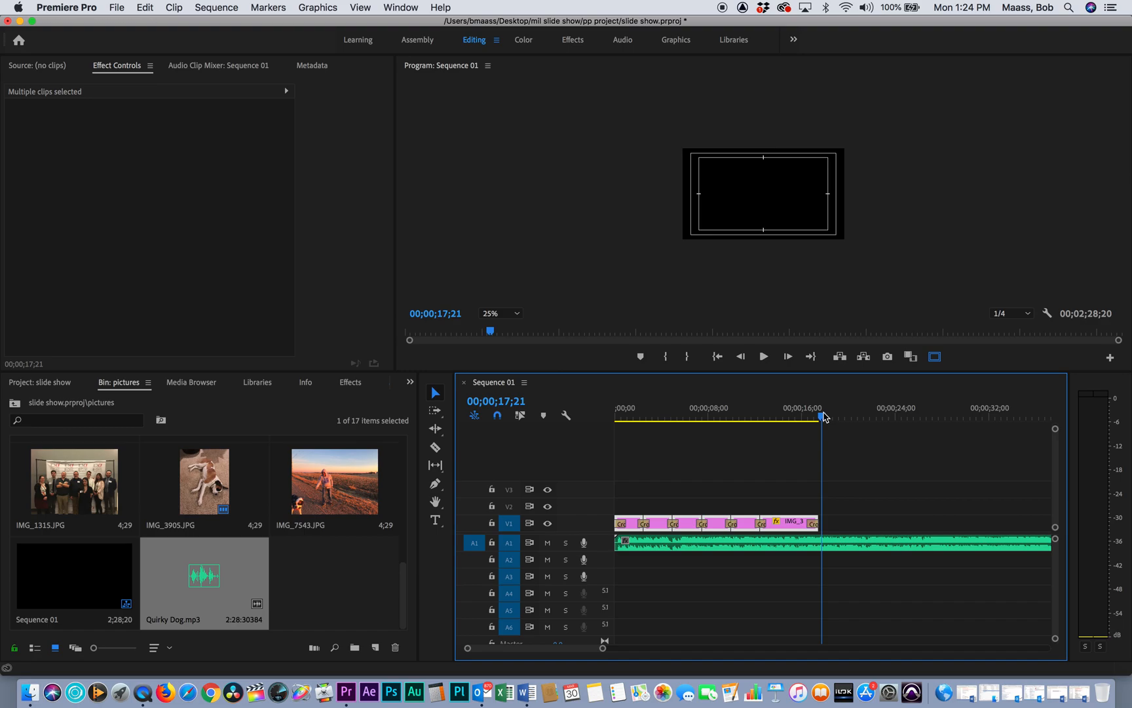
key(XF86AudioLowerVolume)
key(XF86AudioLowerVolume)
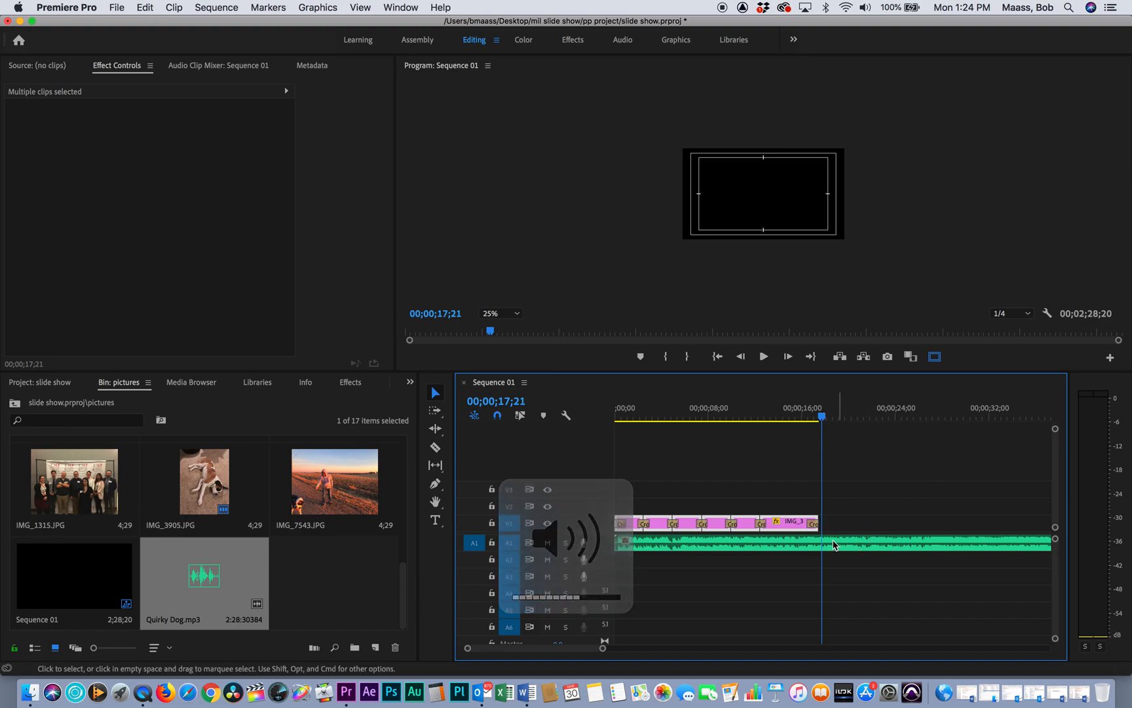
key(Up)
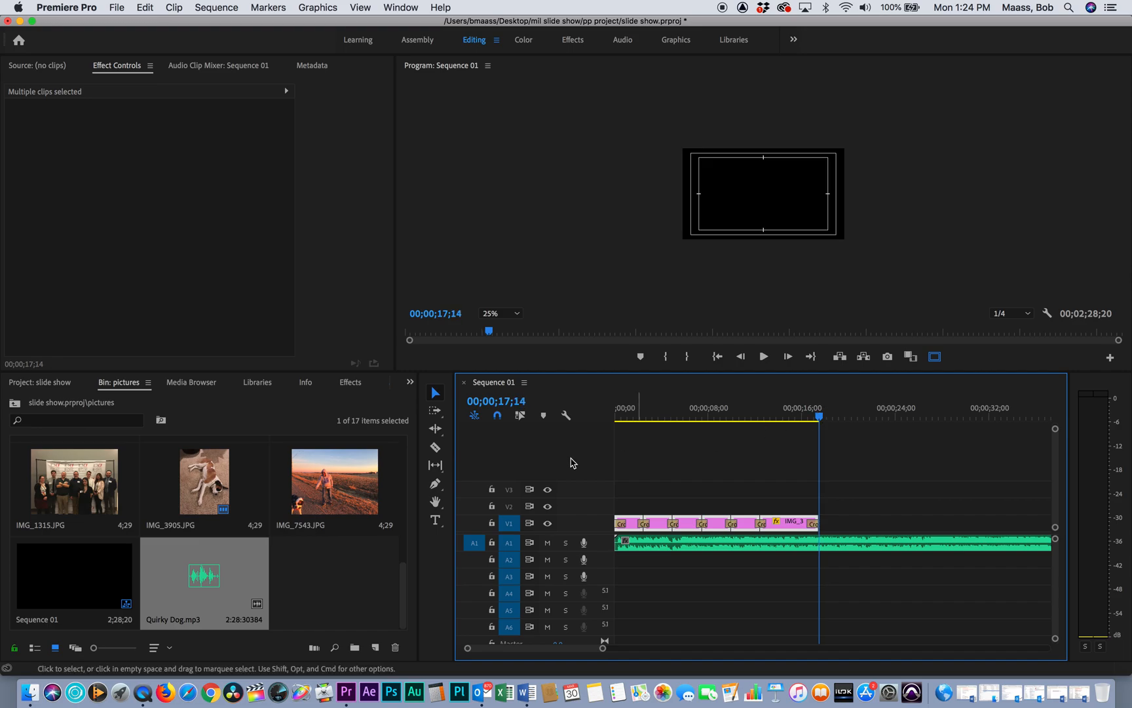
click(438, 449)
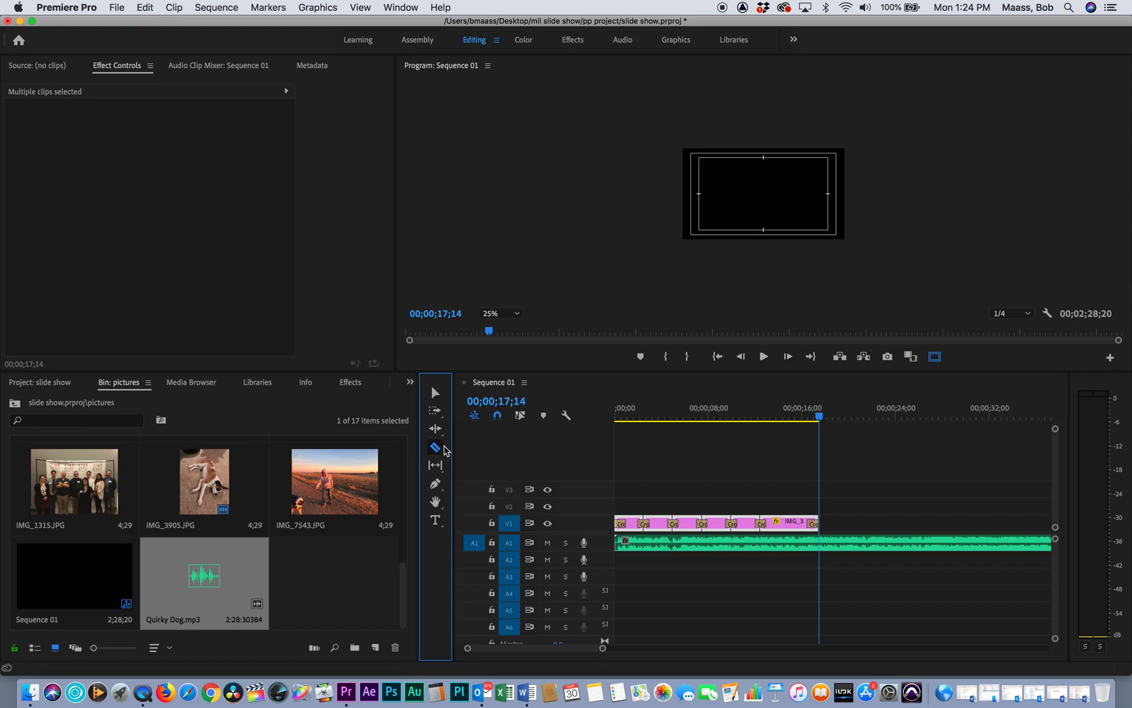
click(827, 543)
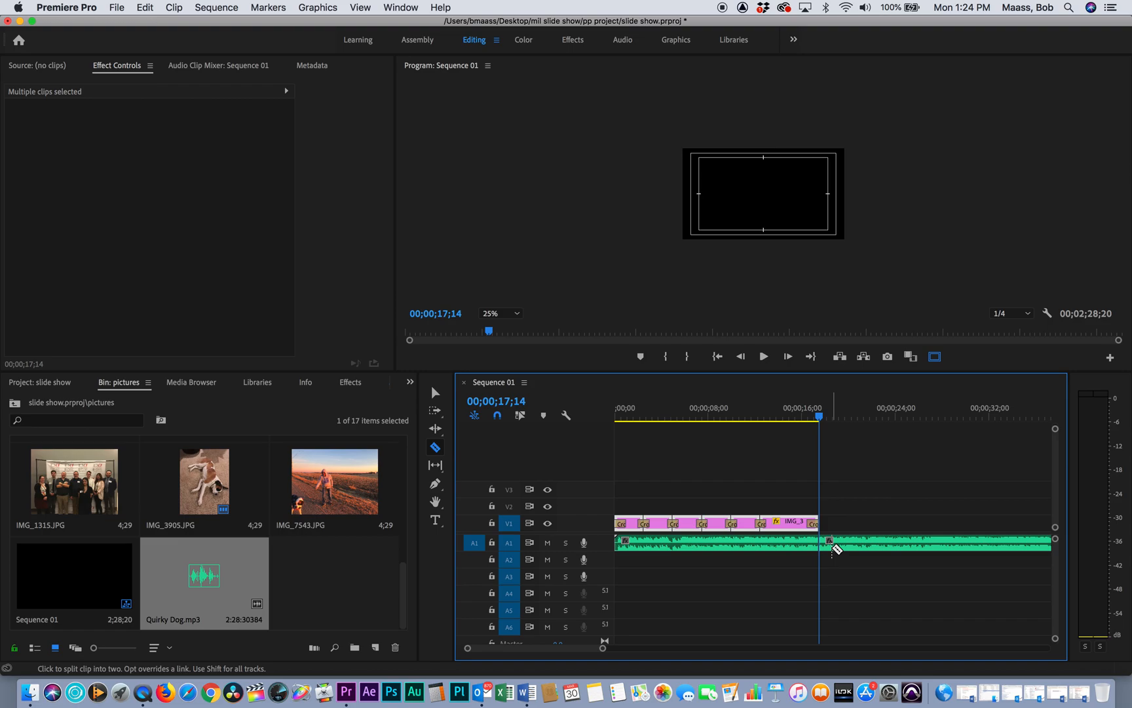
key(a)
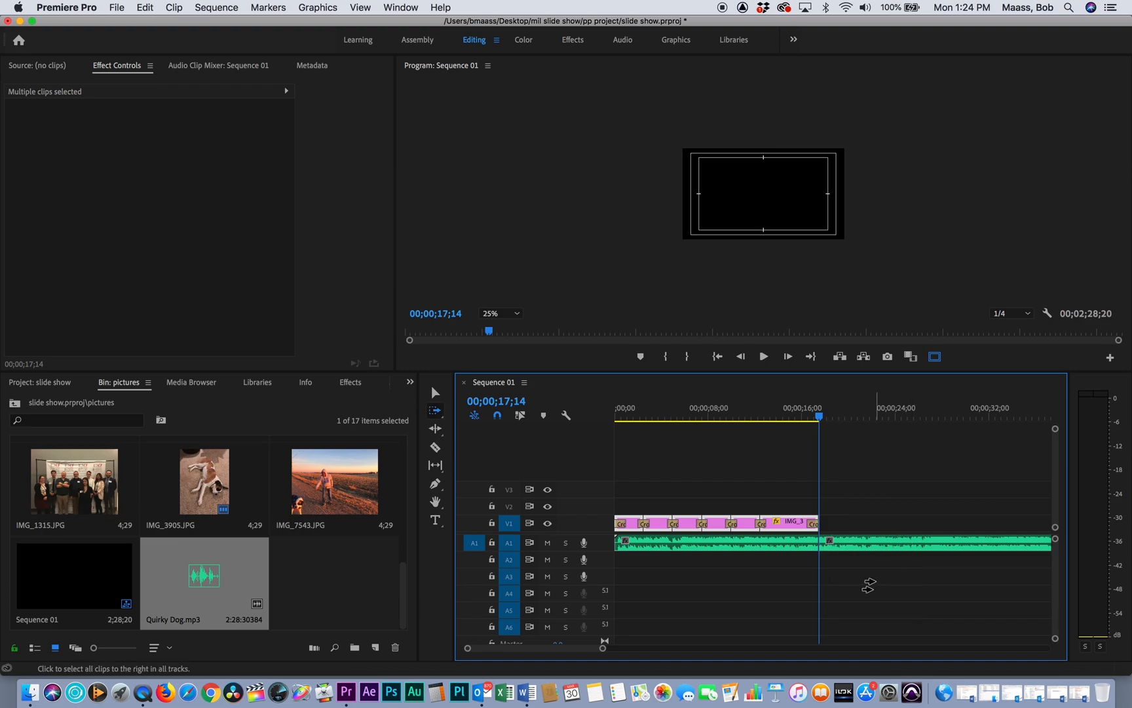
click(886, 544)
key(Delete)
key(v)
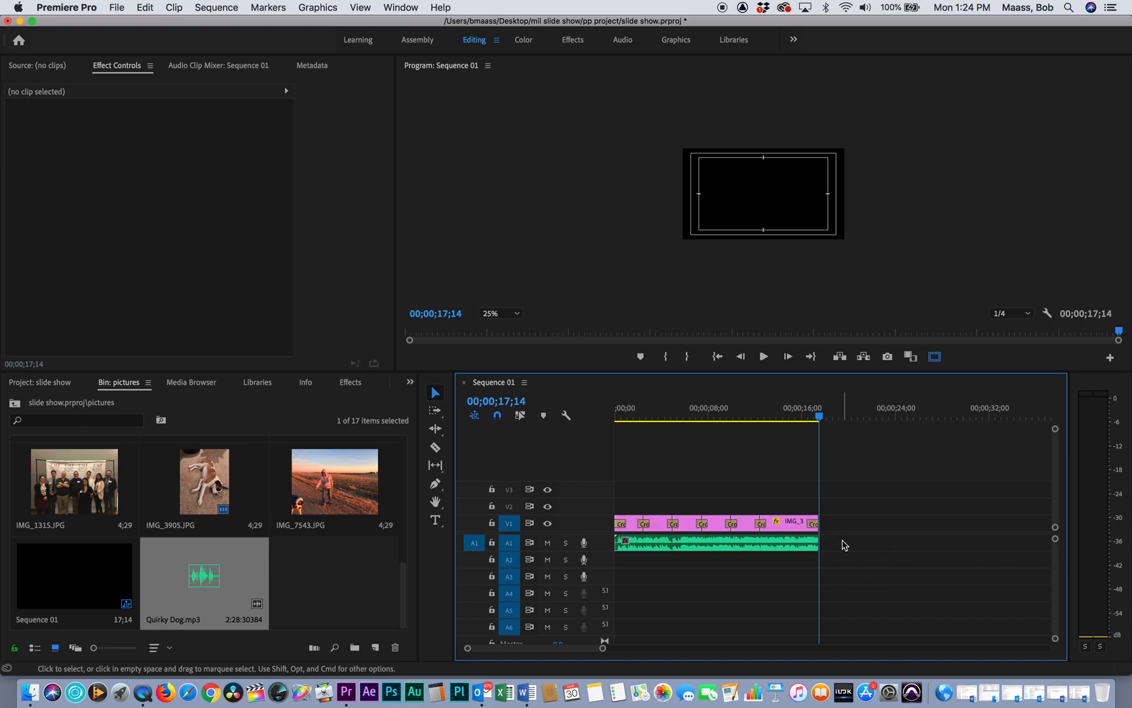
Step: Apply the default transition to the end of the music clip on A1
click(766, 414)
drag(765, 414, 749, 414)
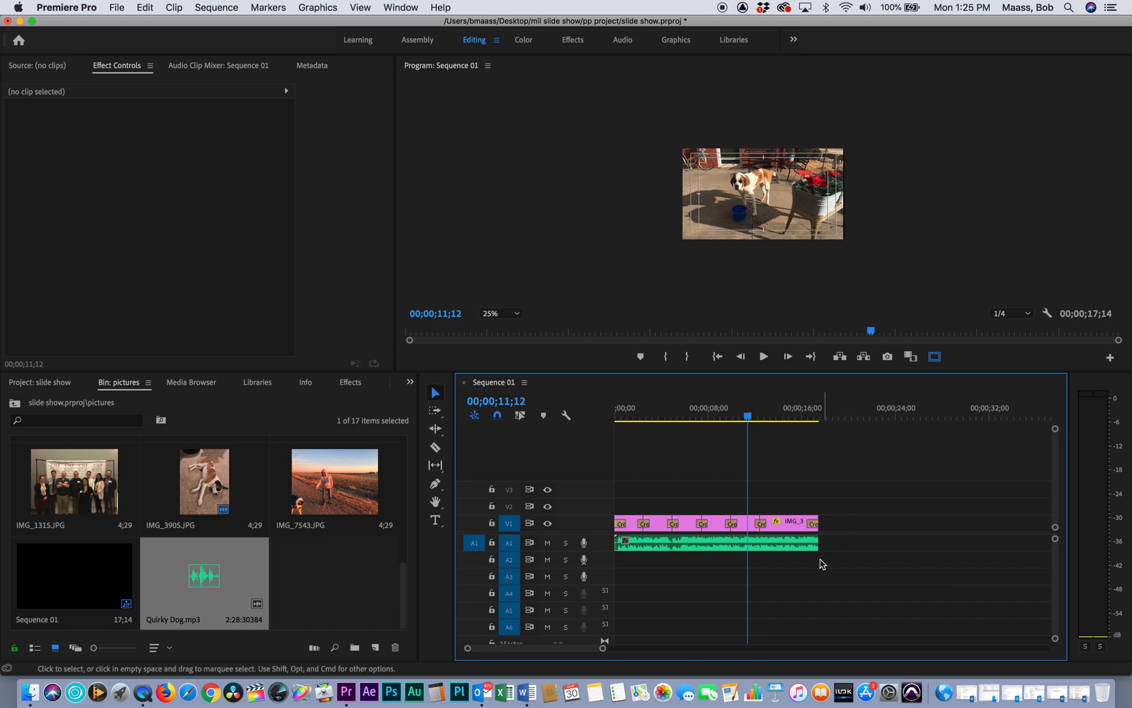
drag(815, 542, 816, 545)
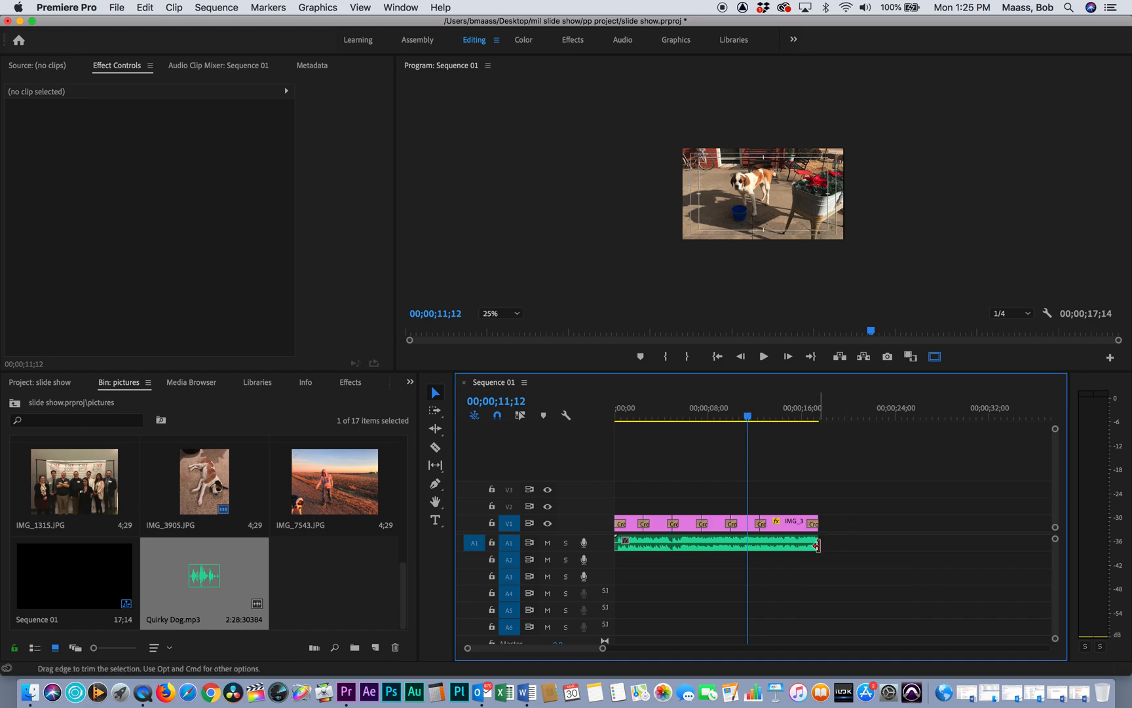
right_click(816, 545)
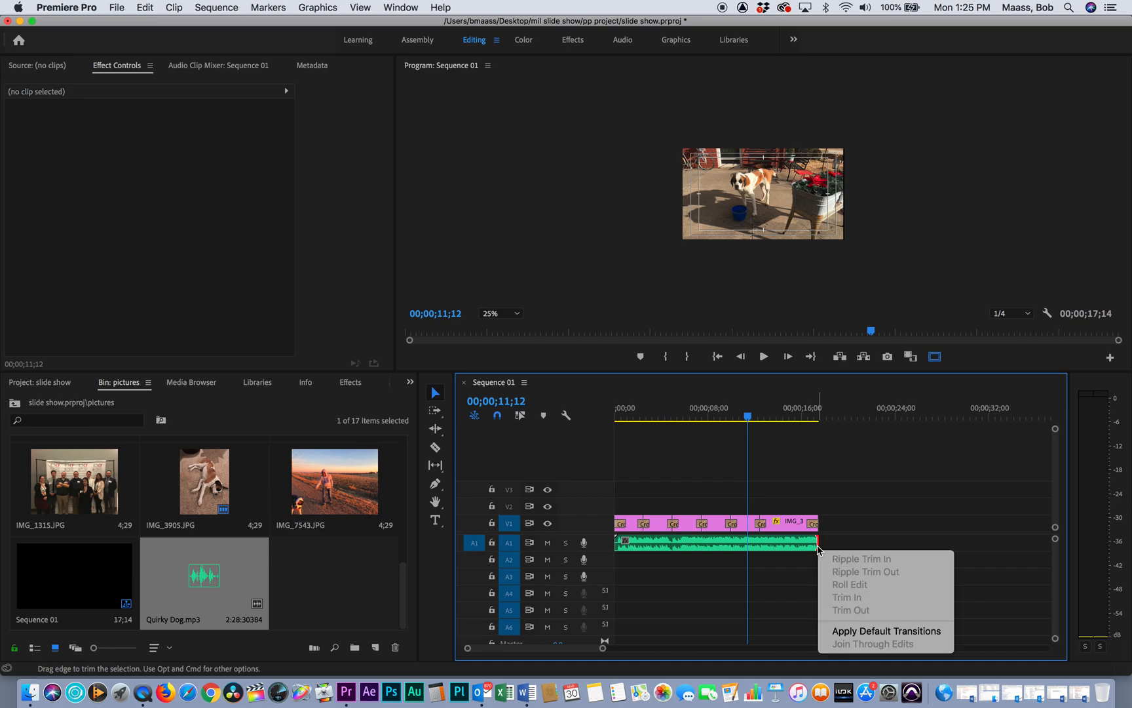
click(843, 629)
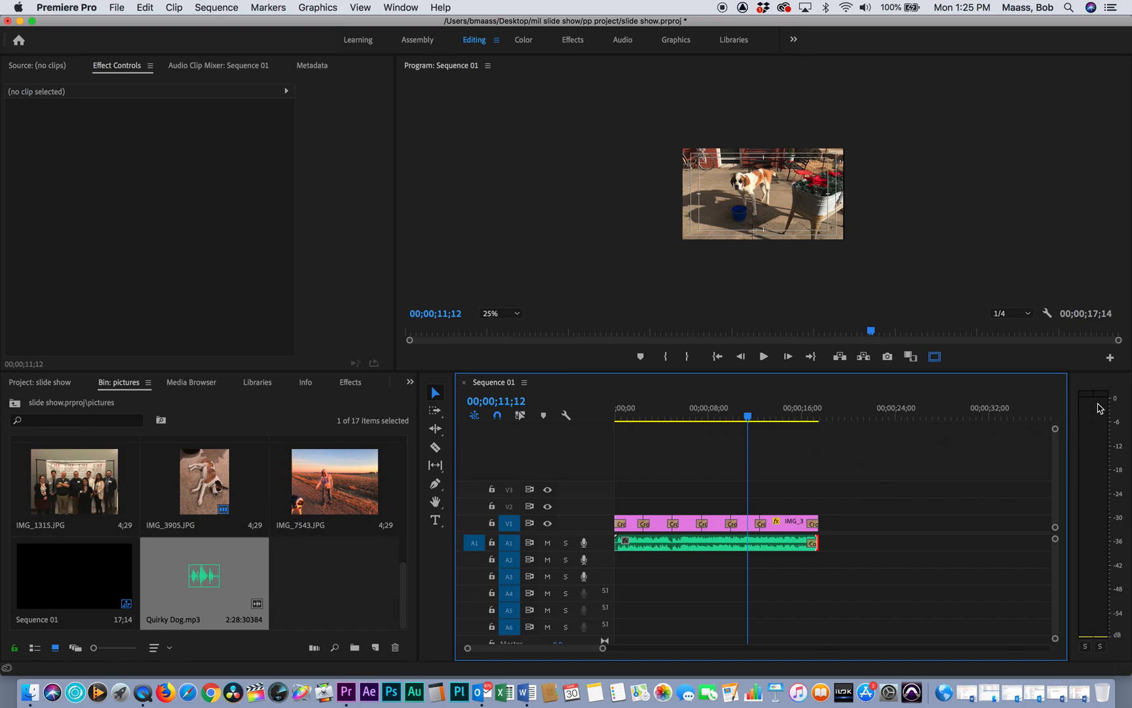
Step: Play the sequence from about 4;20 to check the music level
drag(747, 417, 671, 415)
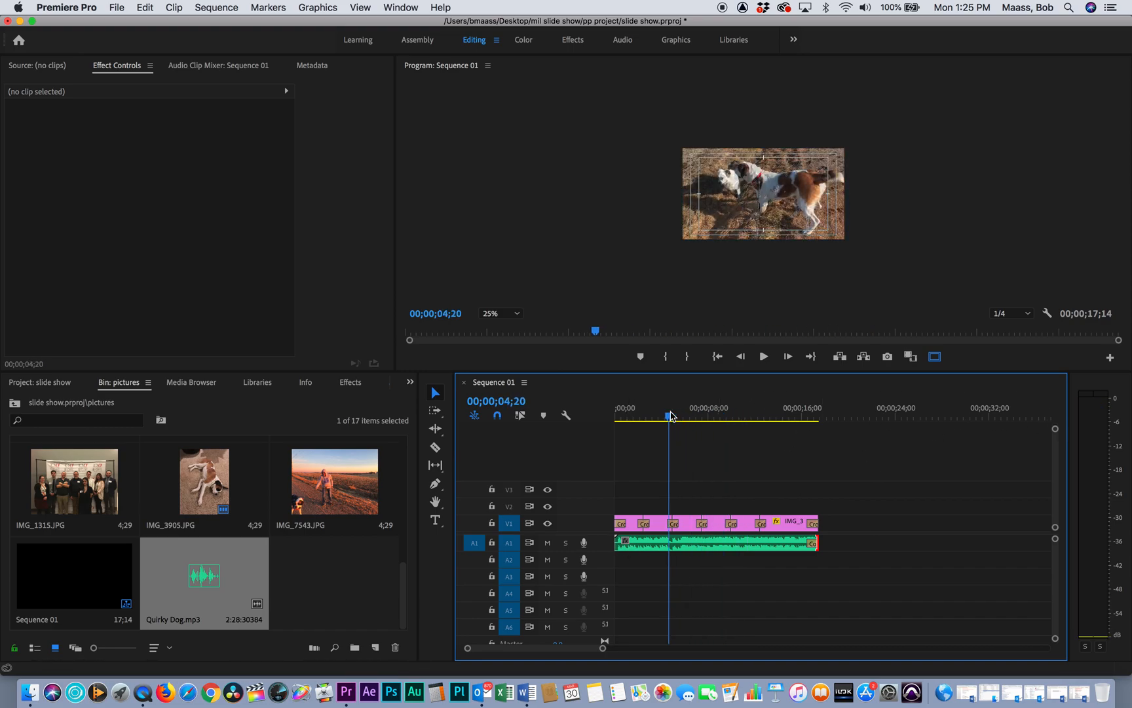
key(space)
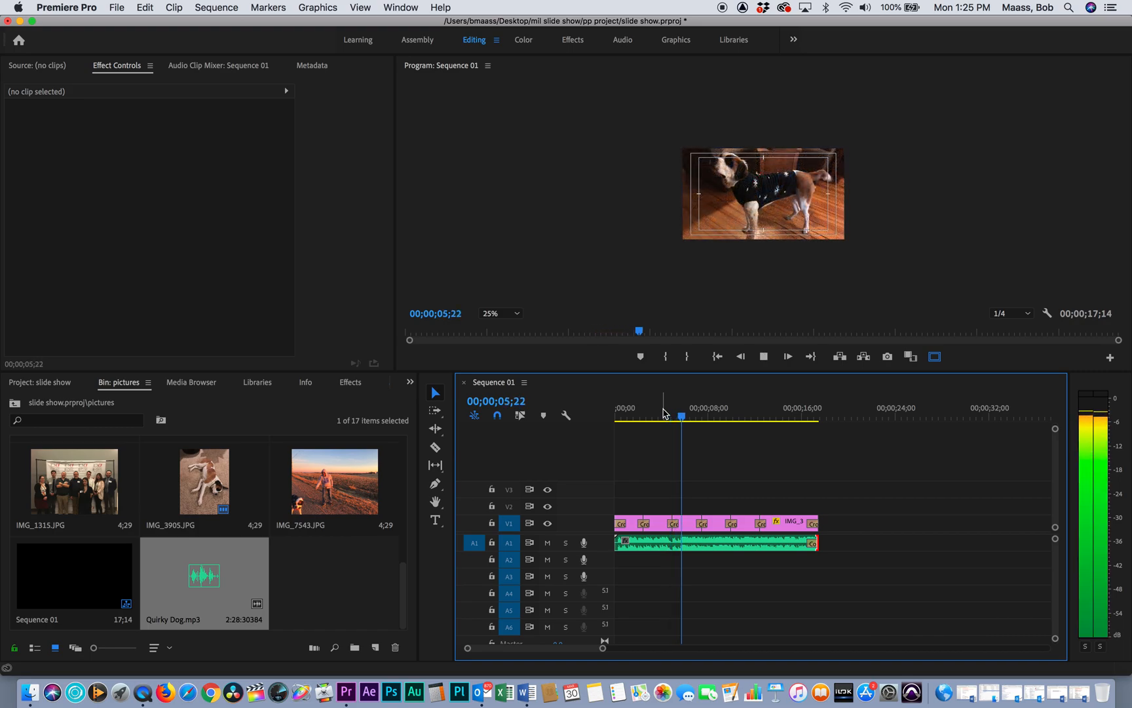
key(space)
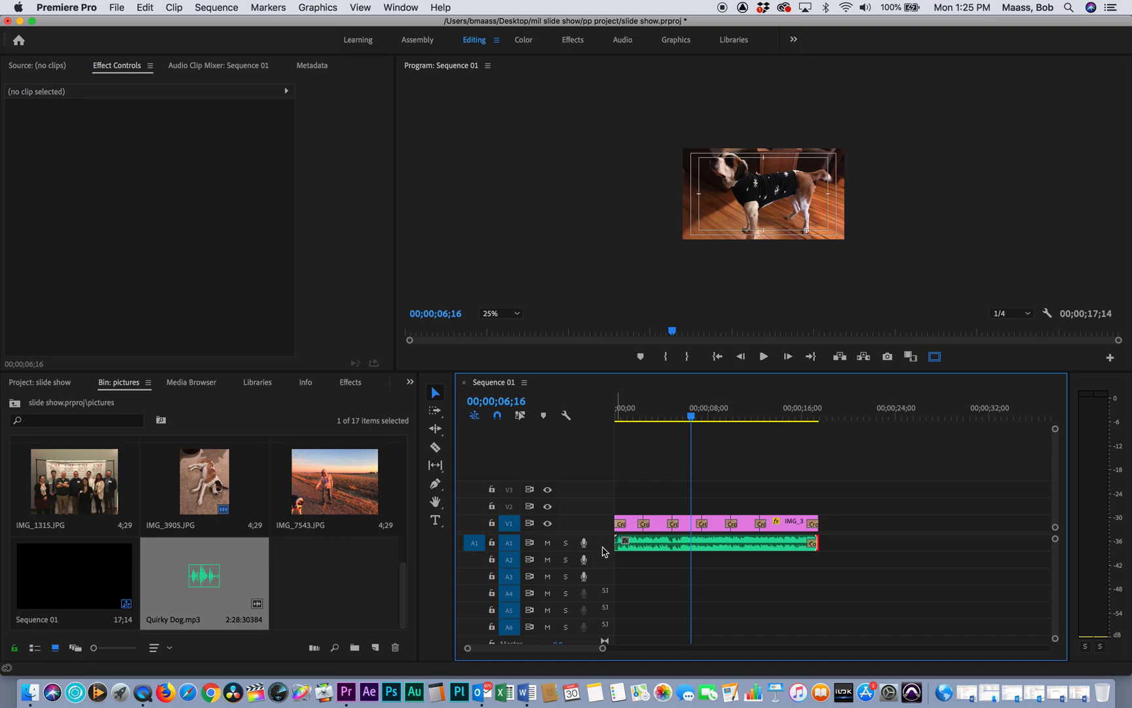
Step: Expand track A1, lower the music clip's volume level to about -7 dB, and preview the sound
drag(604, 551, 603, 584)
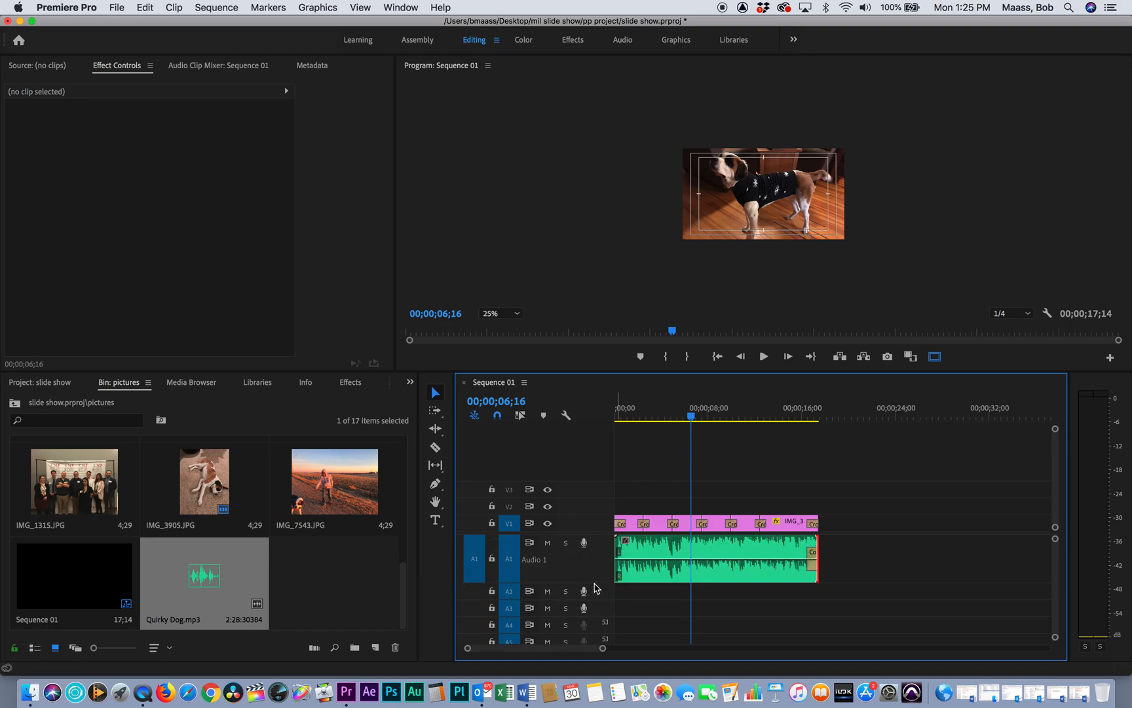
drag(670, 561, 671, 573)
key(space)
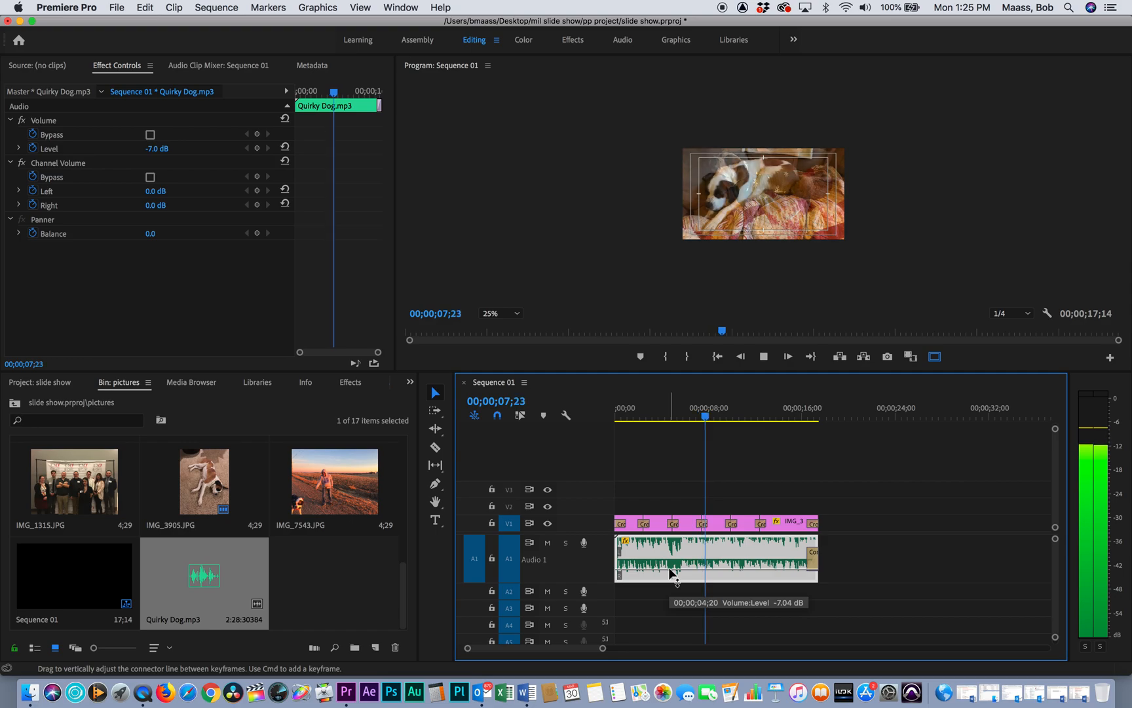
key(space)
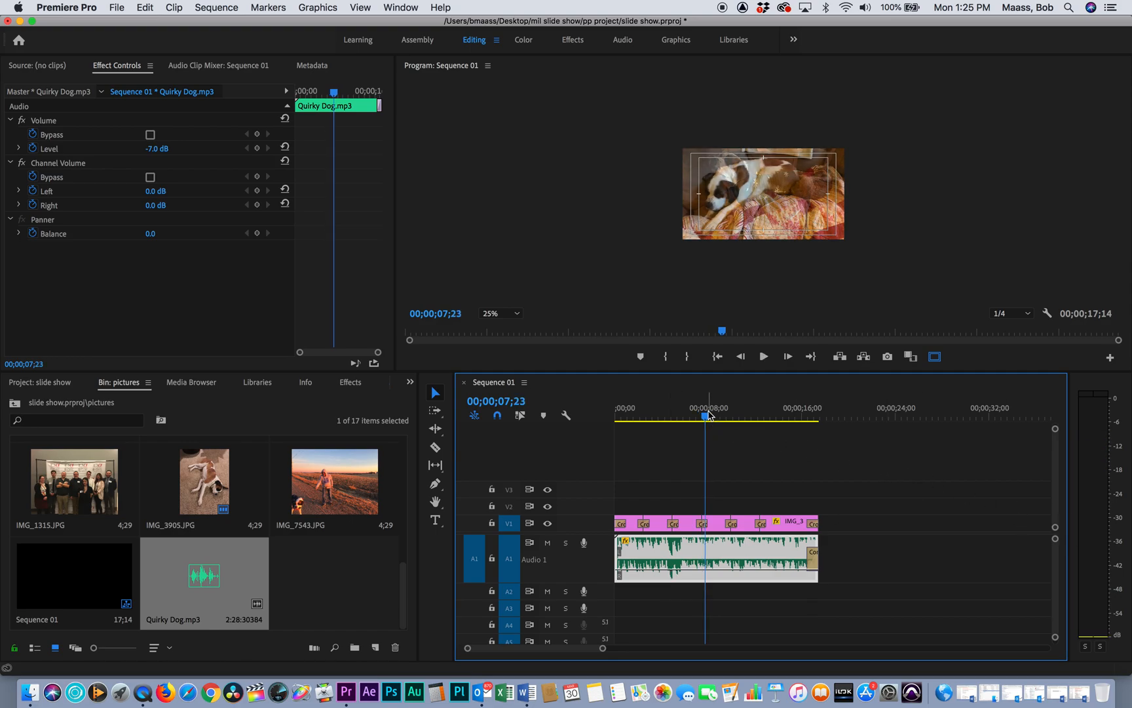
Step: Set the Program monitor zoom to Fit and play the whole slide show from the beginning
key(space)
key(Home)
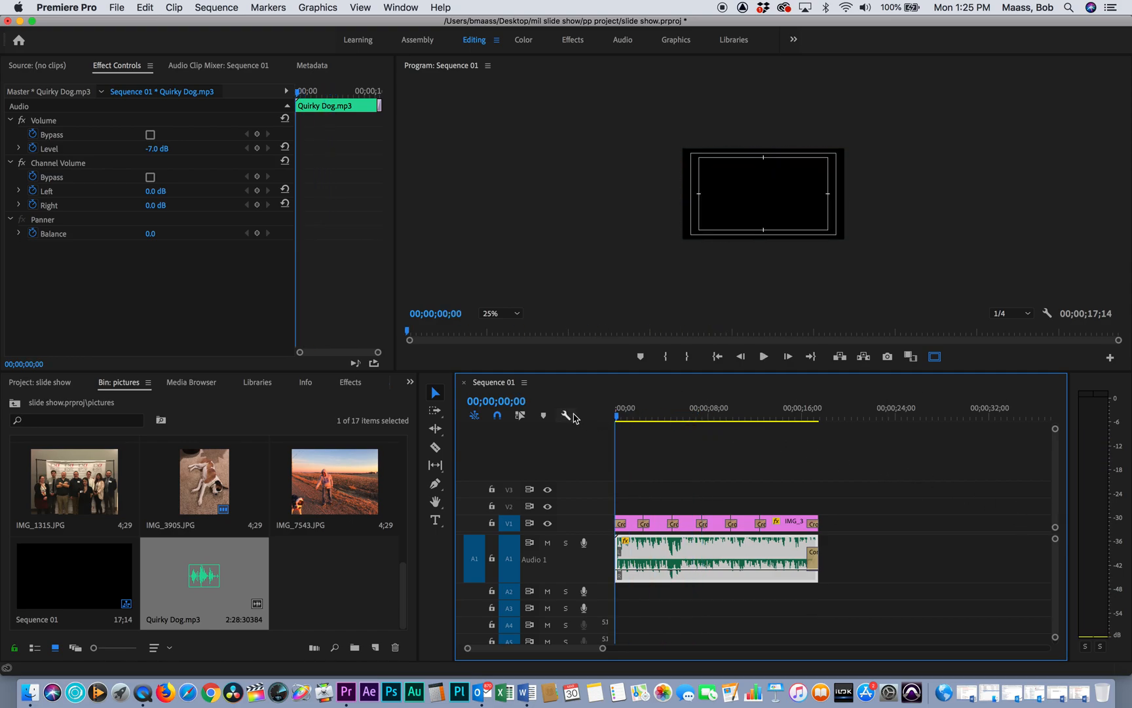
click(504, 314)
click(499, 327)
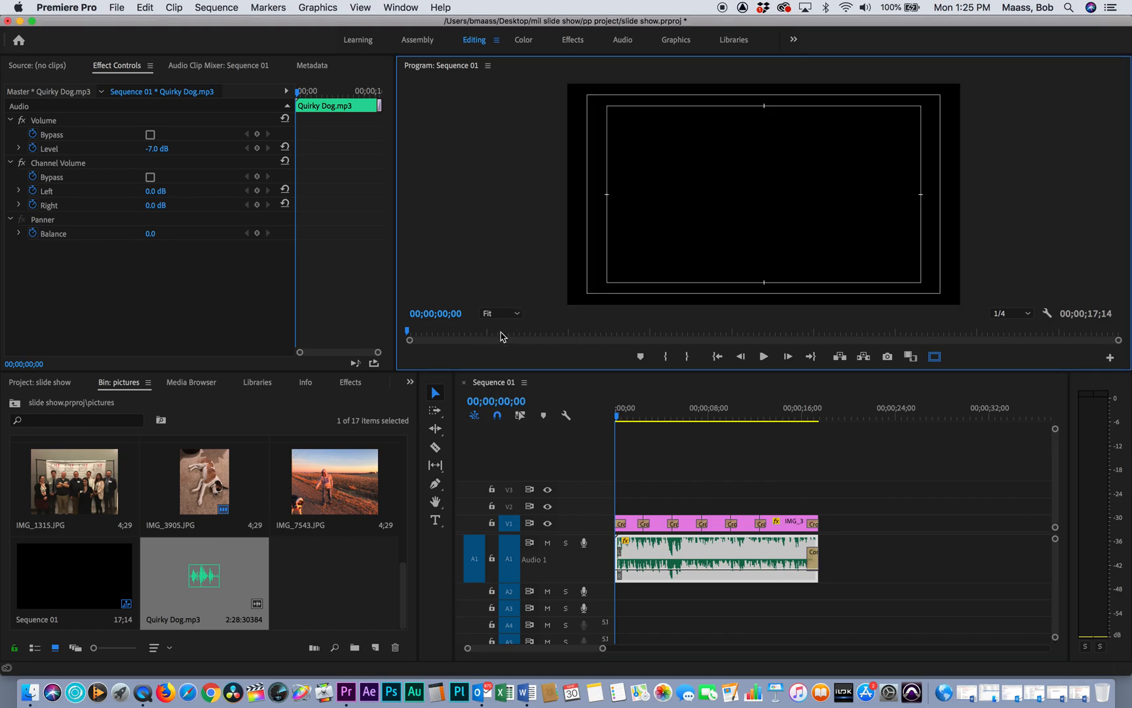
key(space)
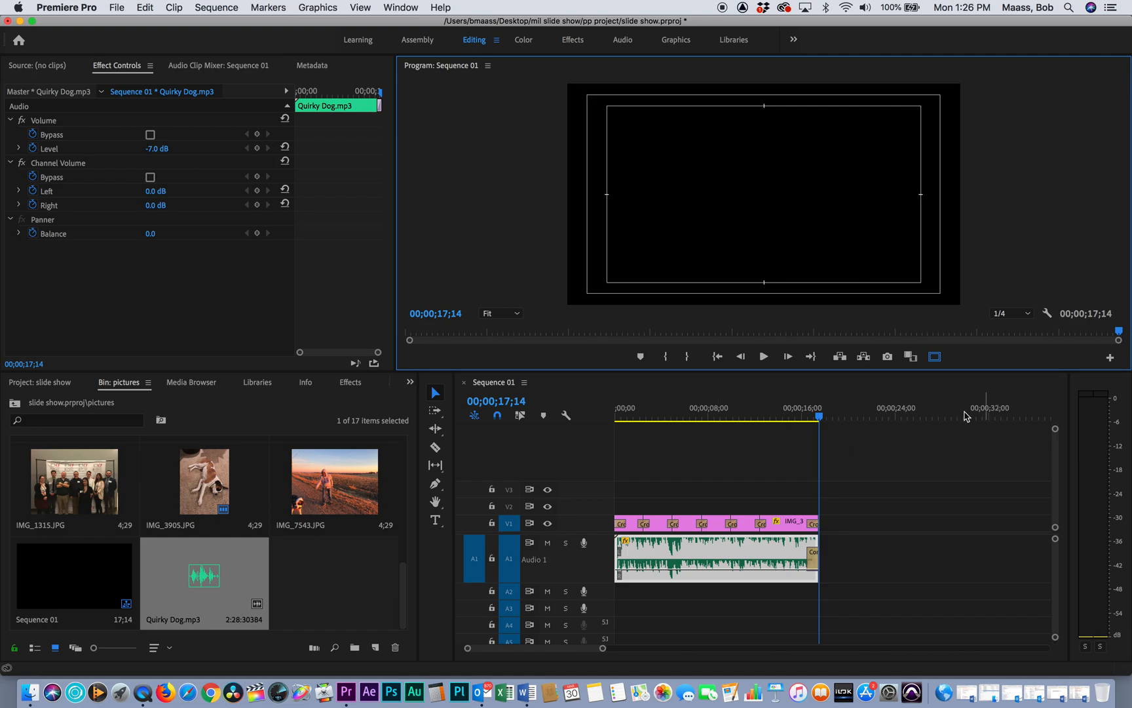
Step: Add a new text layer after the last picture and move its clip against the end of the V1 pictures
click(830, 417)
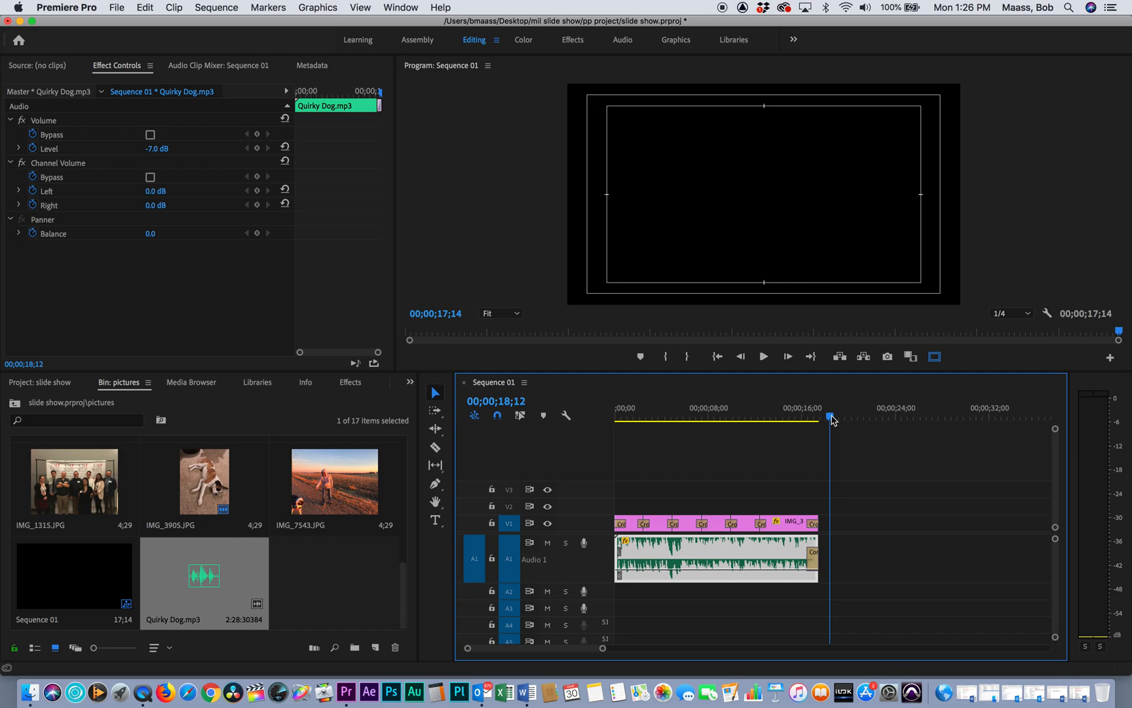
key(super+t)
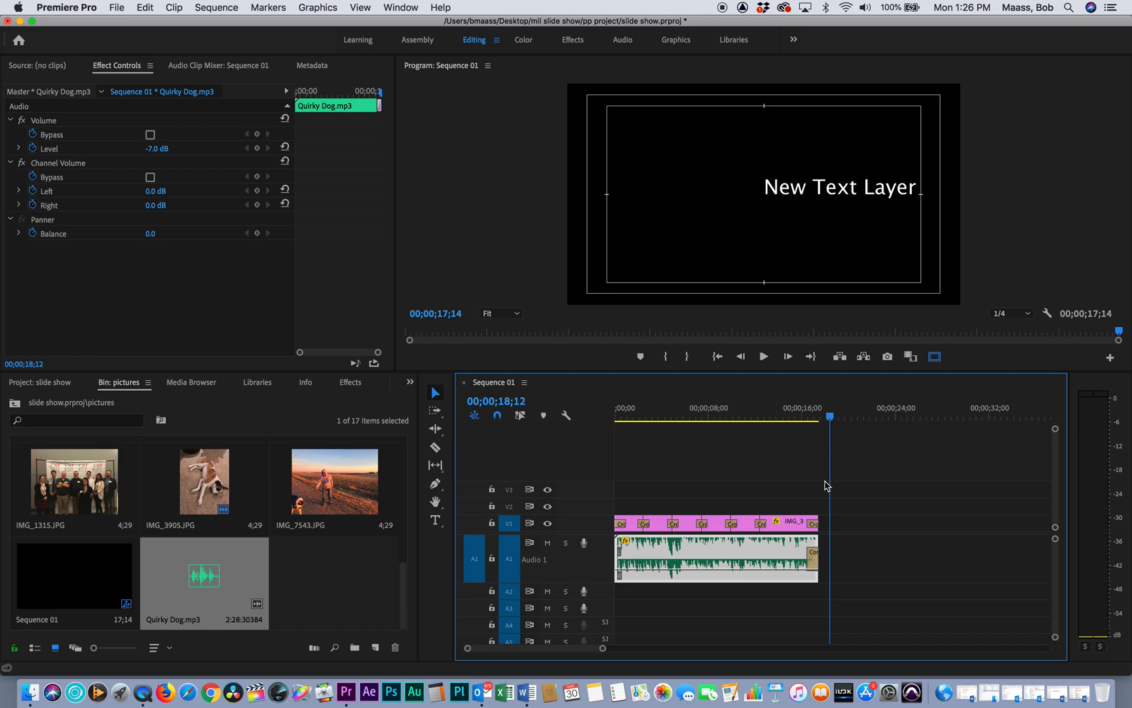
drag(855, 524, 841, 527)
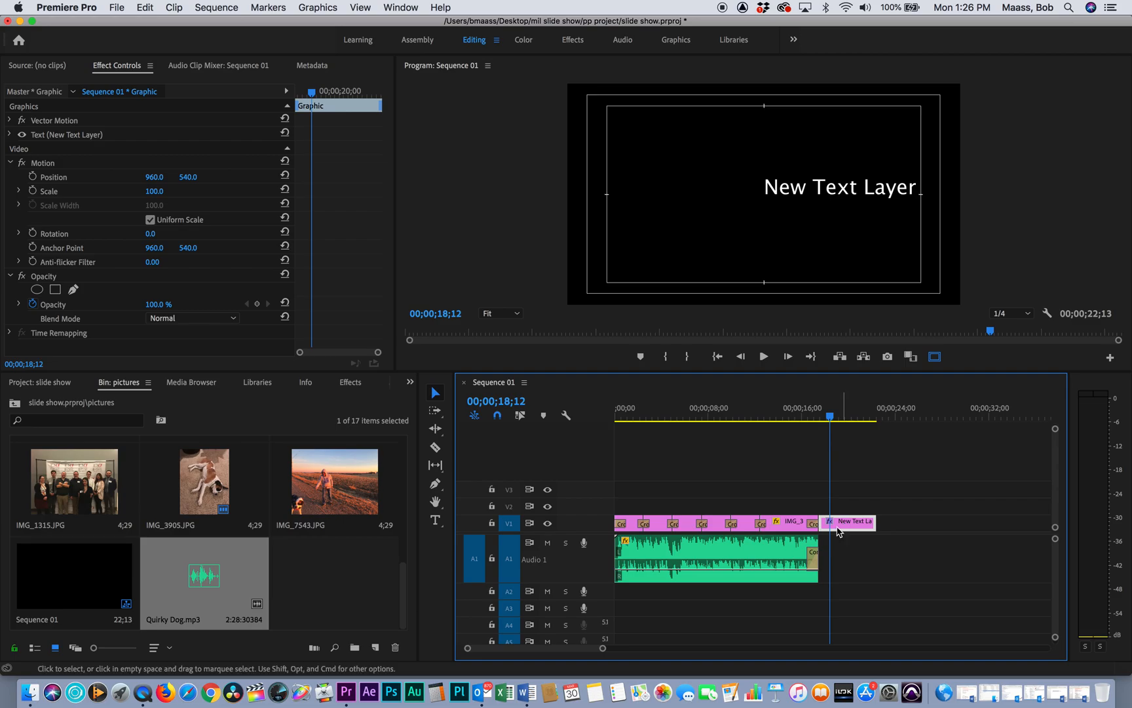
click(524, 696)
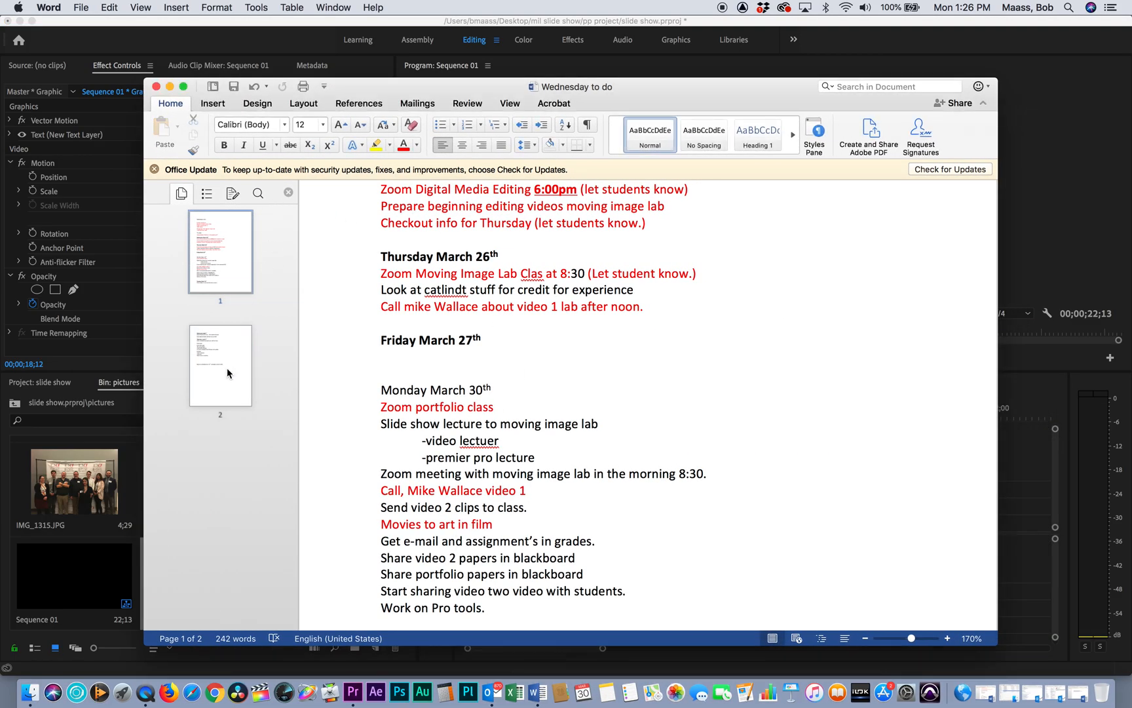
click(169, 86)
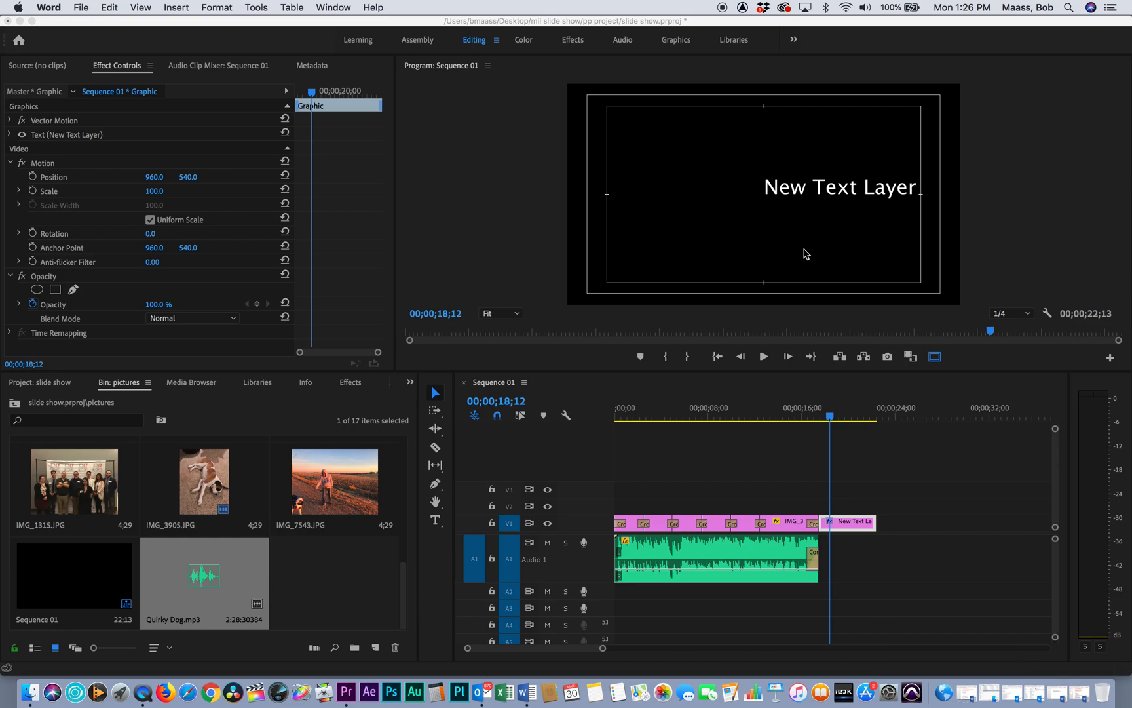
Step: Switch to the Graphics workspace and select the closing title's whole placeholder text for editing with the Type tool
click(778, 192)
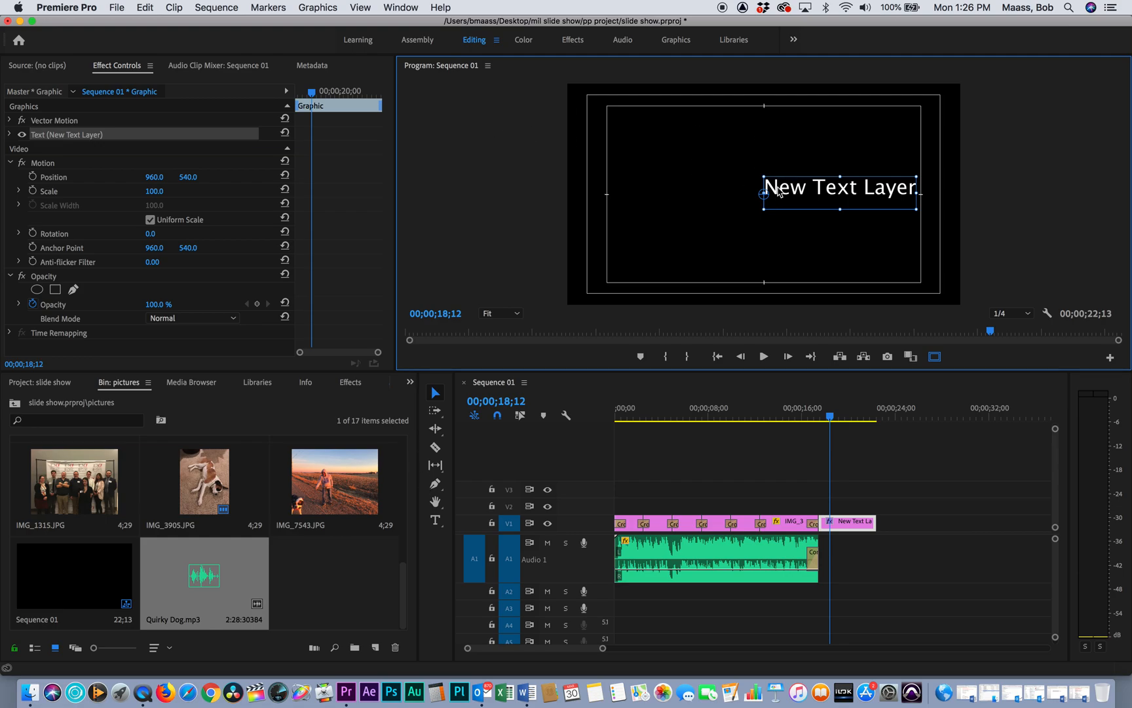
click(676, 40)
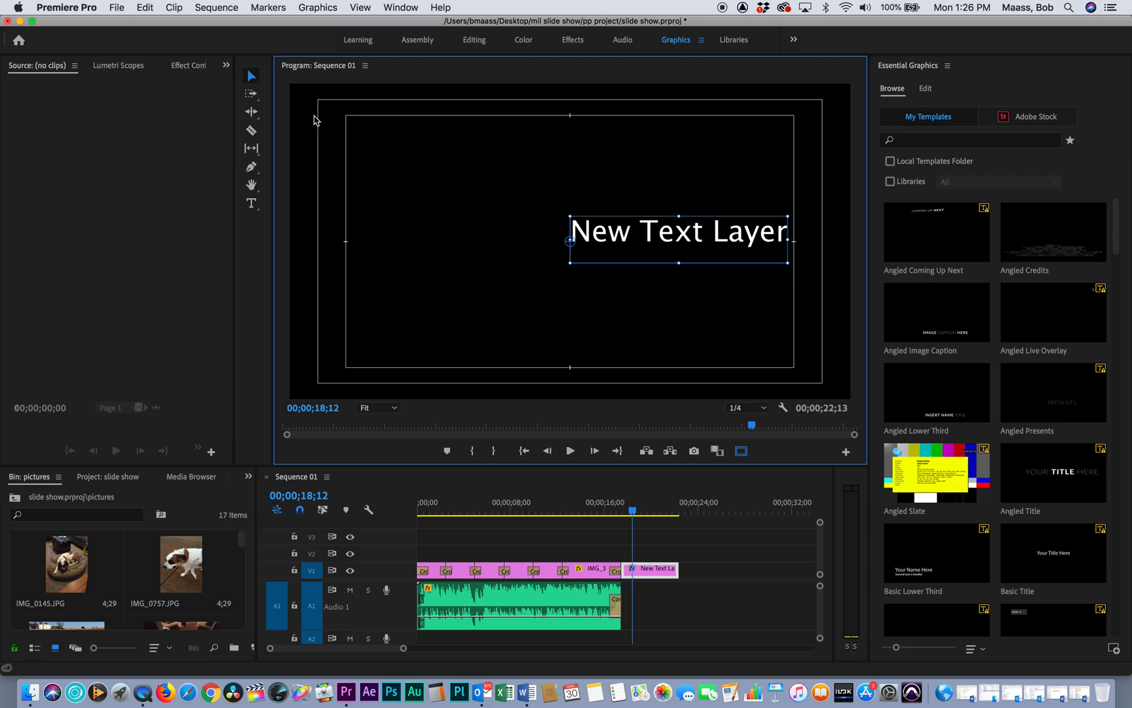
click(251, 203)
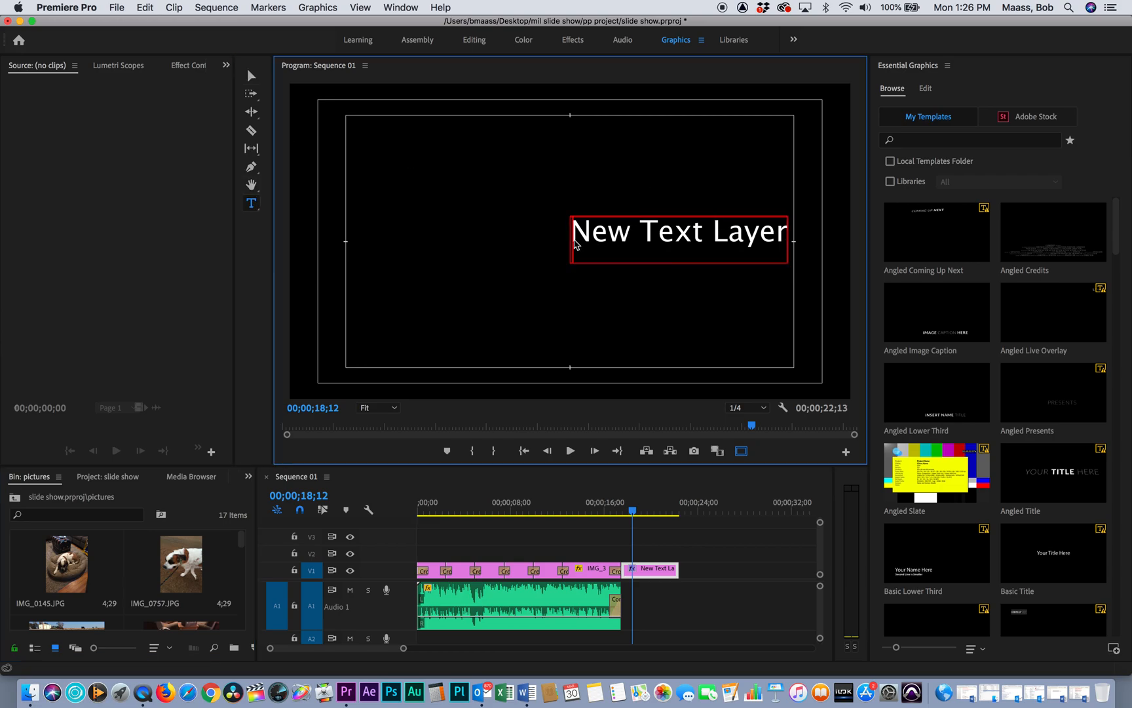
drag(575, 244, 865, 239)
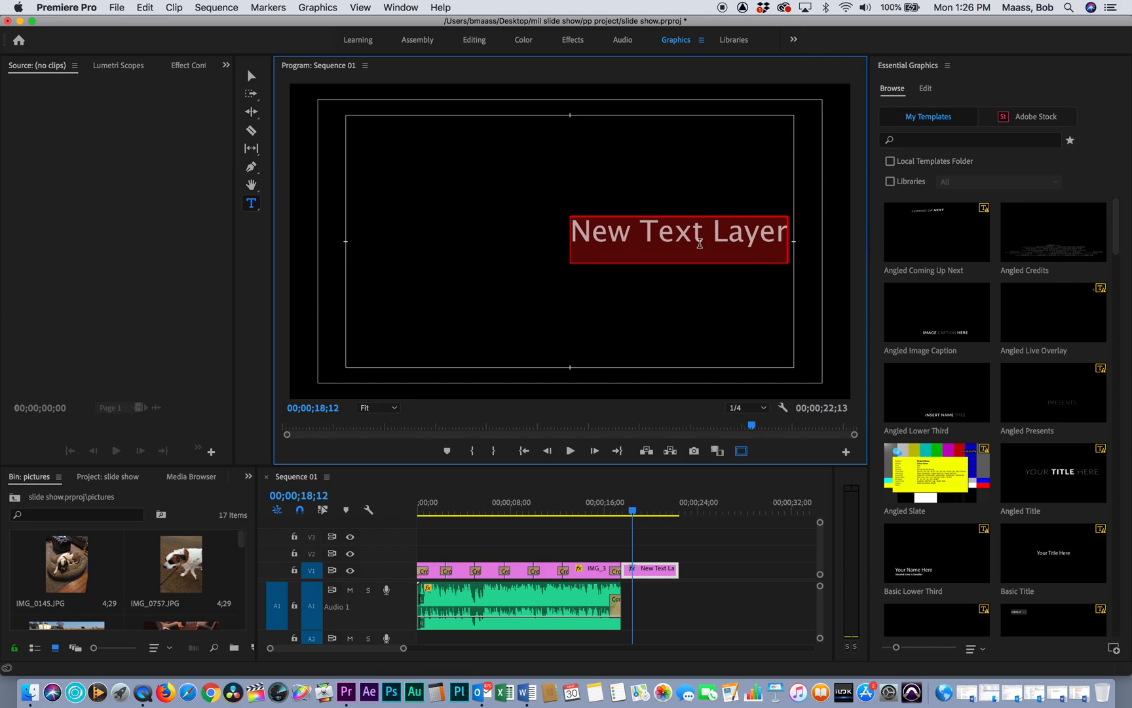
Step: Switch to Word and look through its recent documents for the music credit
click(19, 22)
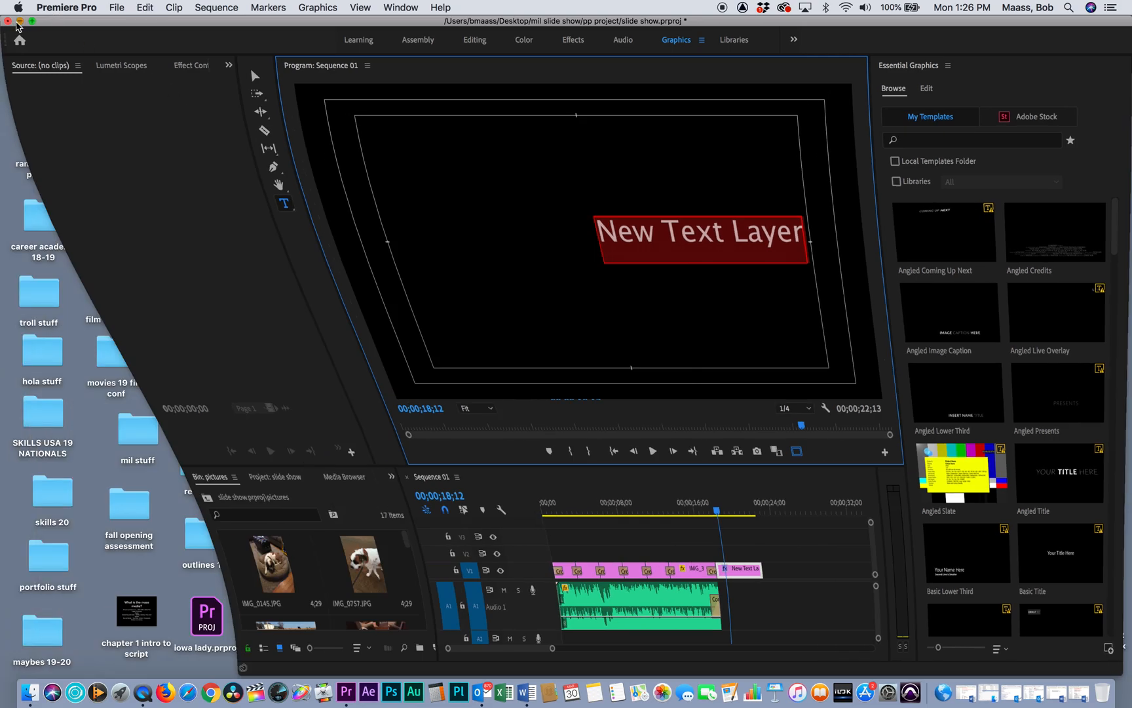
click(516, 692)
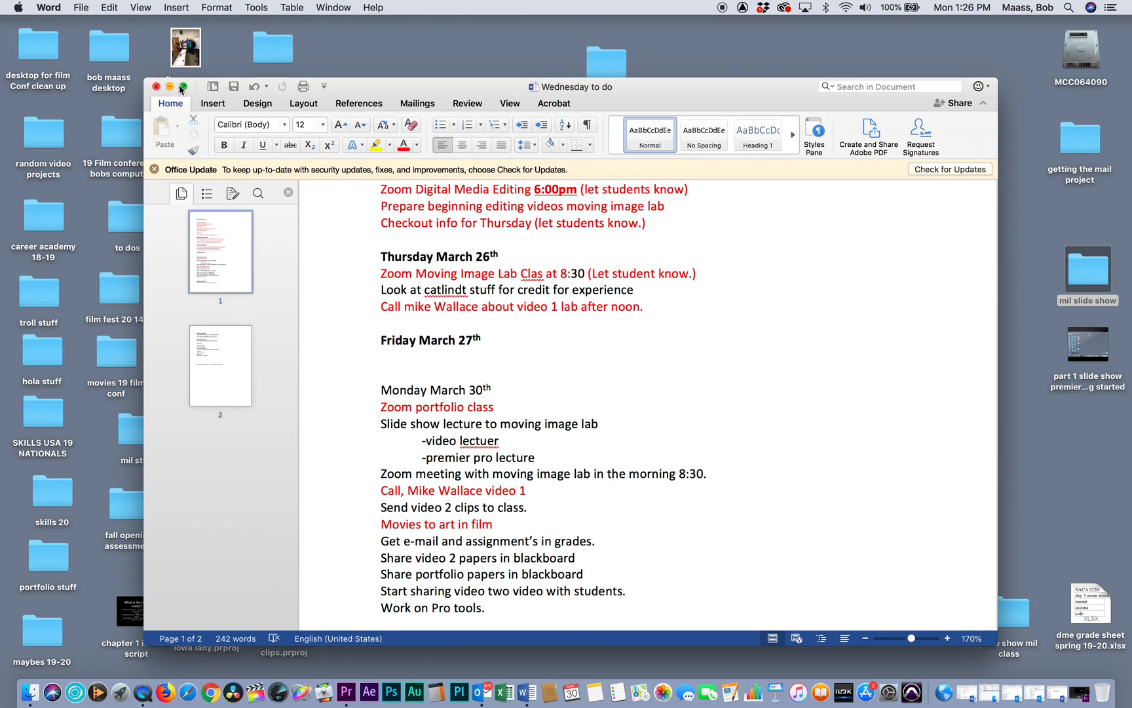
click(81, 7)
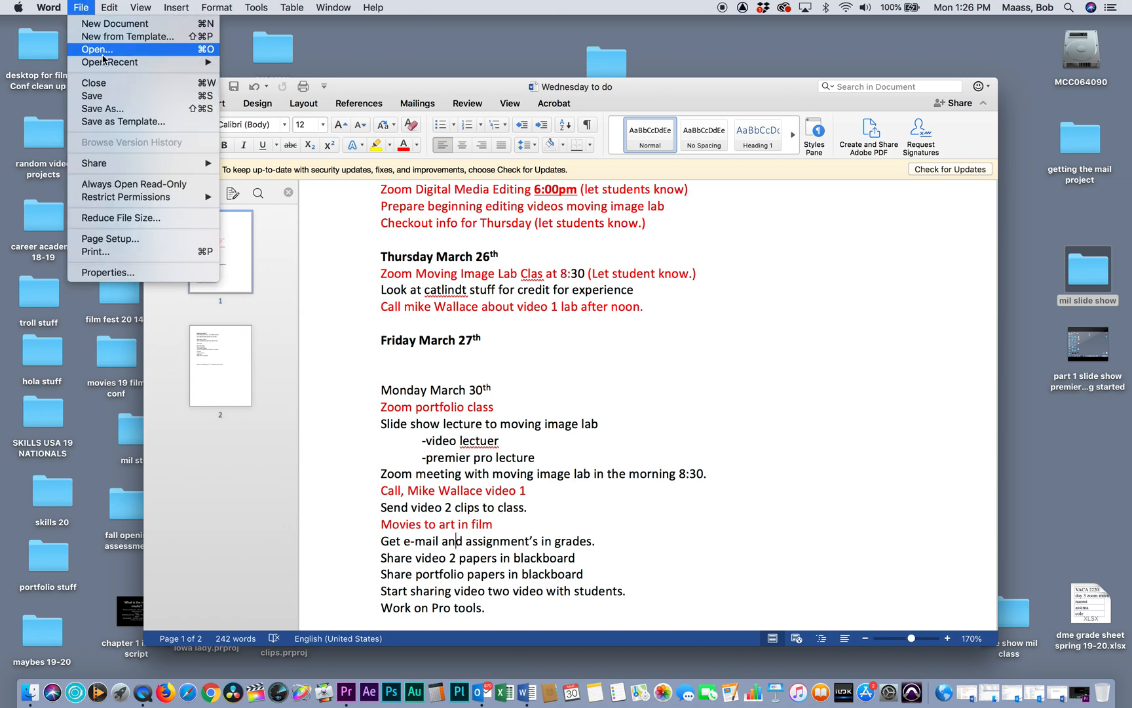
mouse_move(110, 63)
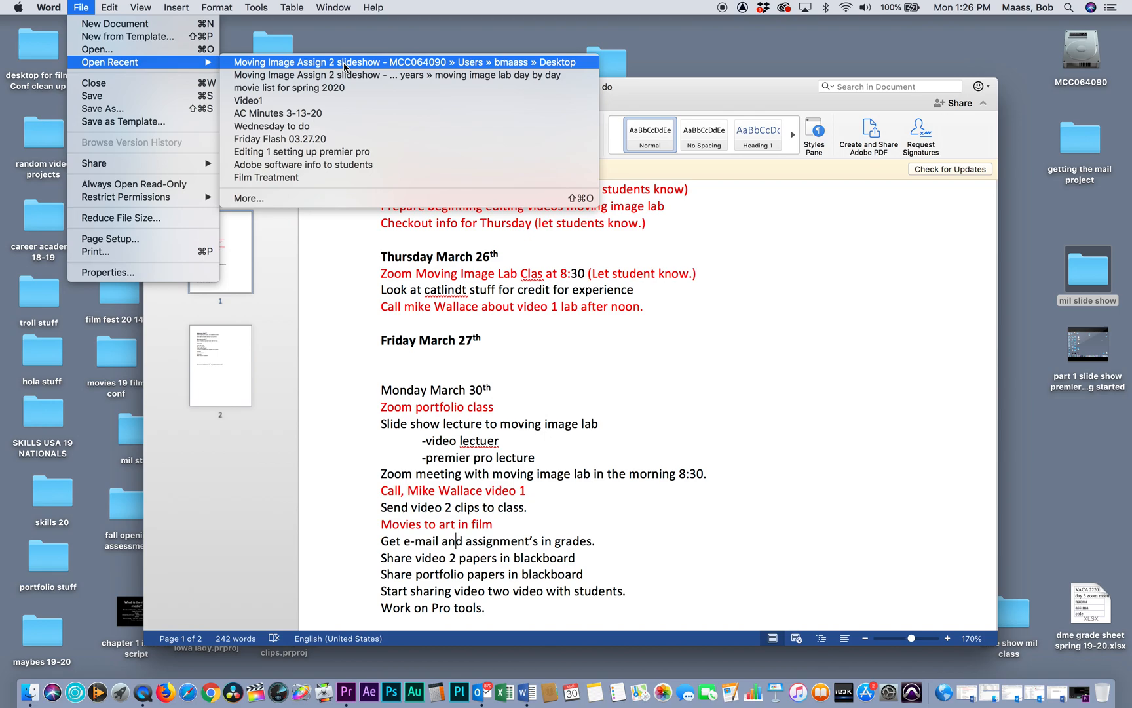
click(679, 4)
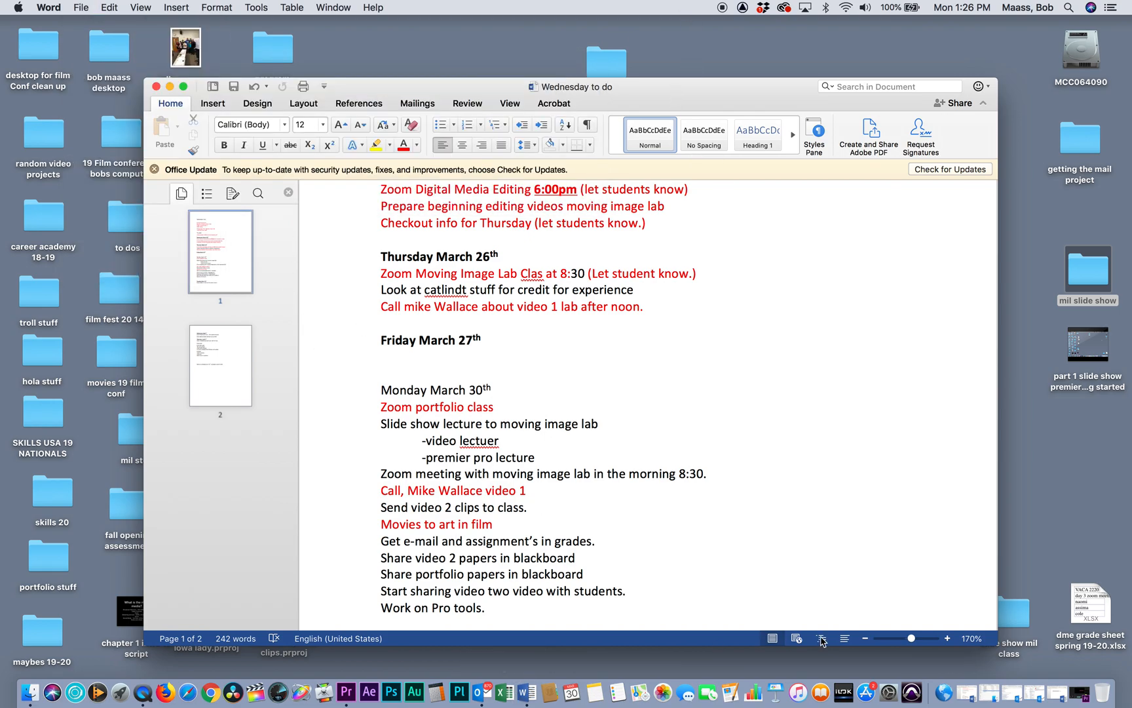
Step: Restore the minimized Word document Document1, copy its three-line Quirky Dog music credit, and minimize it again
click(967, 691)
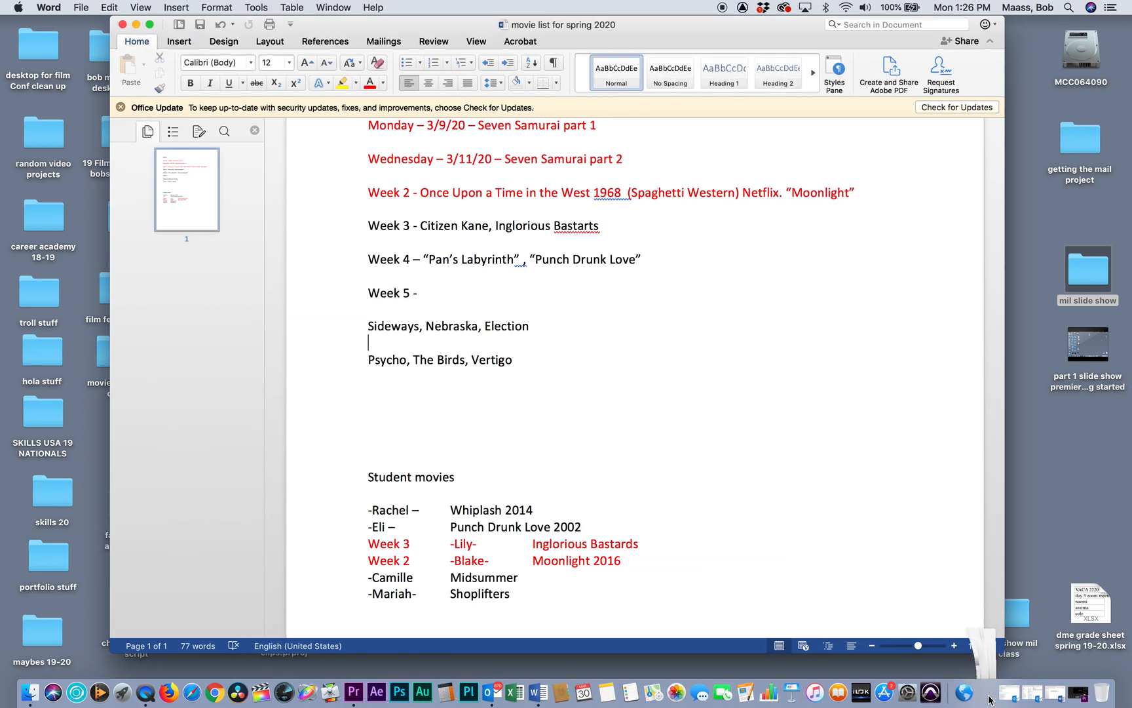
click(1007, 696)
click(1008, 700)
click(1030, 698)
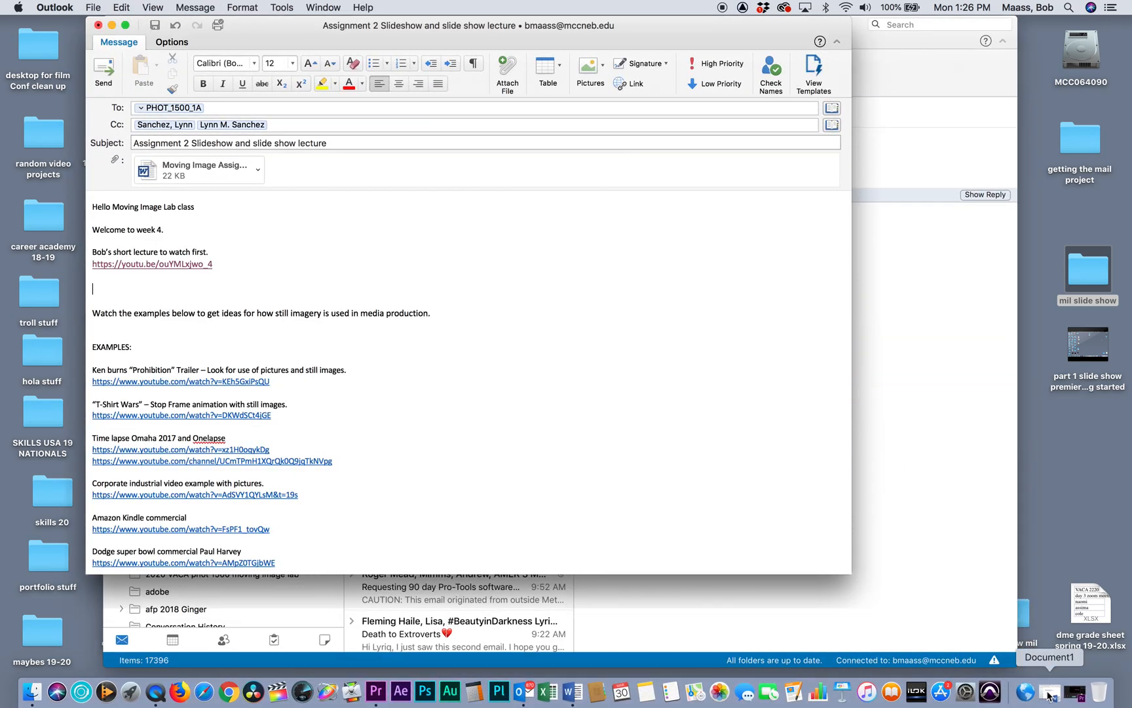
click(1052, 697)
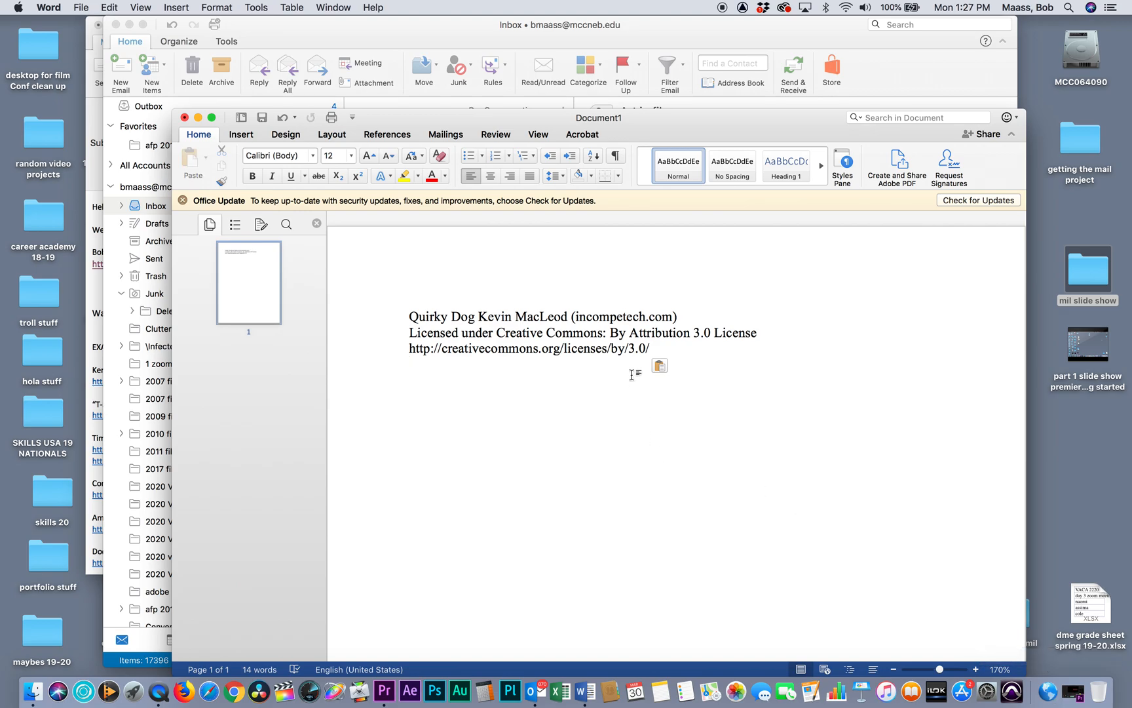
drag(653, 349, 413, 317)
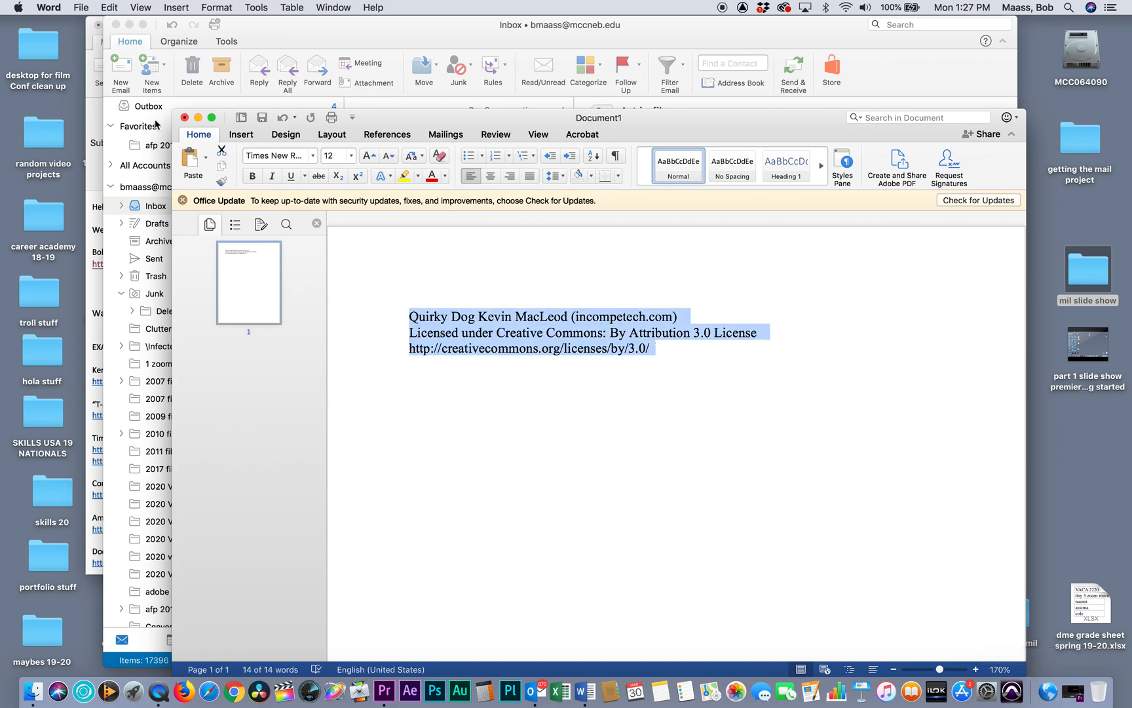
click(198, 117)
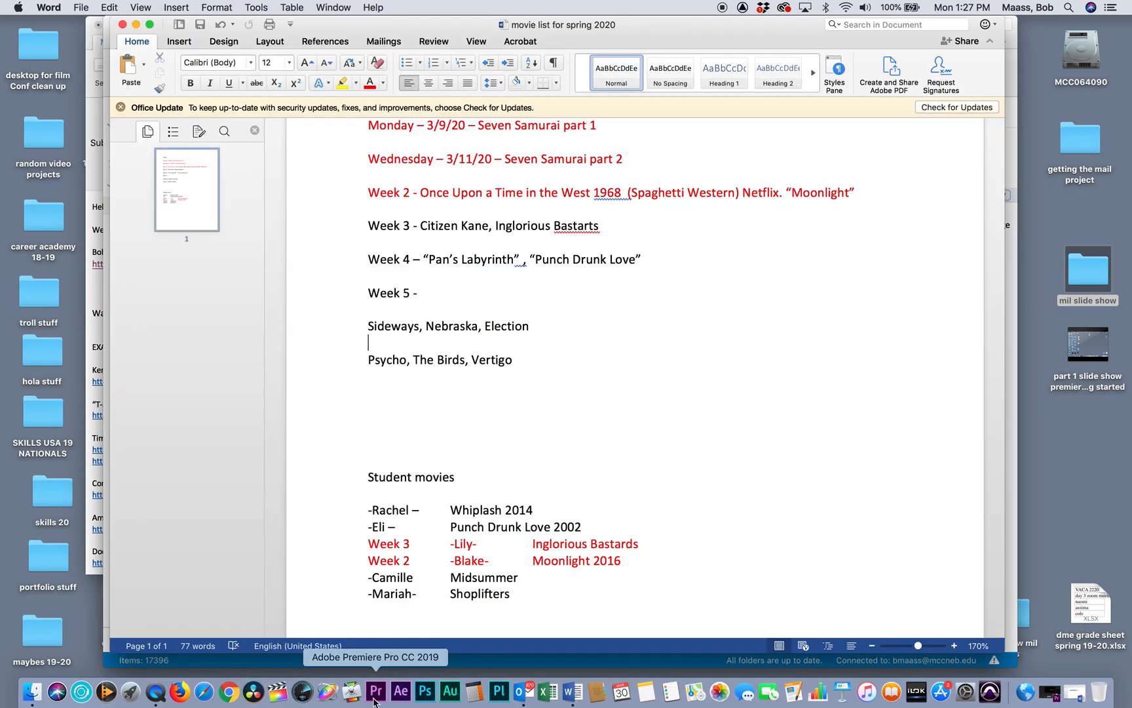
Step: Return to Premiere Pro, replace the placeholder title text with the copied music credit, and move the text toward the frame's left edge
click(380, 694)
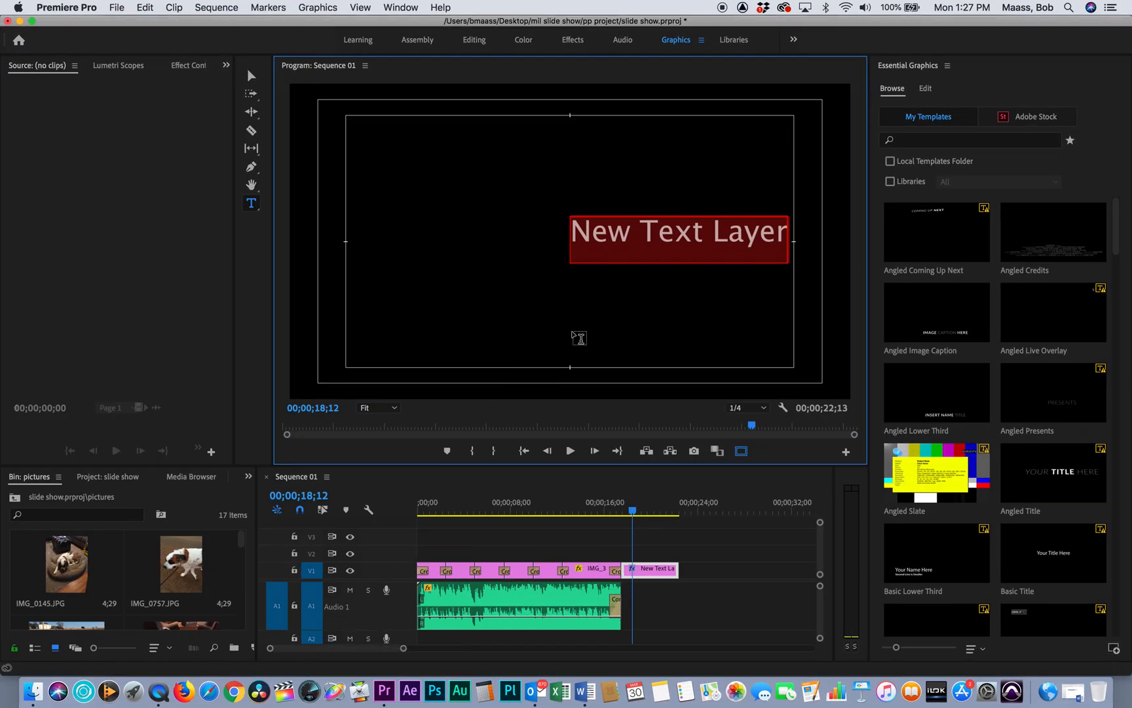
key(super+v)
click(250, 78)
drag(669, 234, 387, 174)
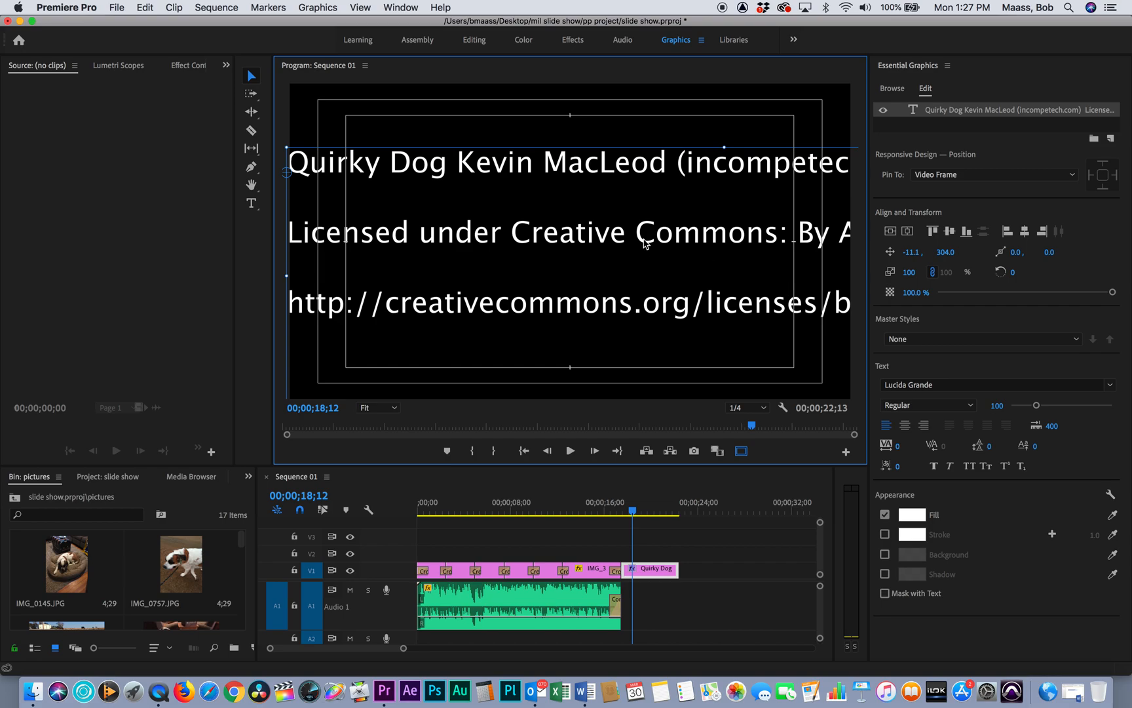
Step: Set all the credit text to size 46 with centre alignment, and centre the layer vertically and horizontally in the frame
click(251, 203)
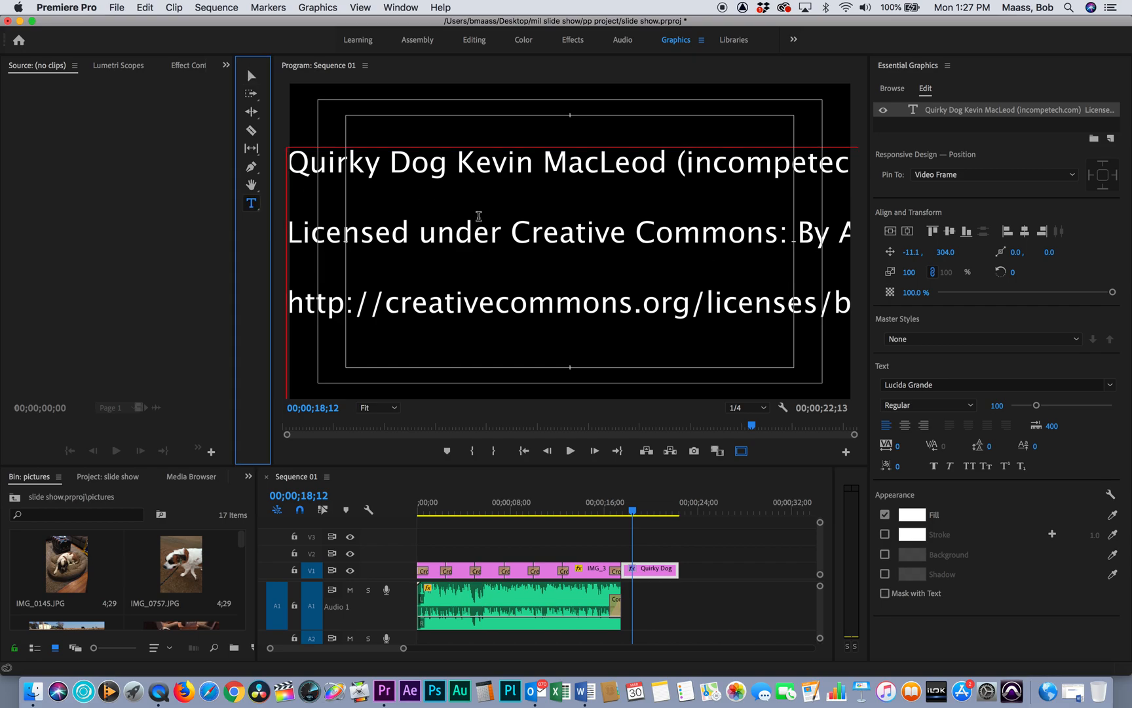
click(605, 298)
key(super+a)
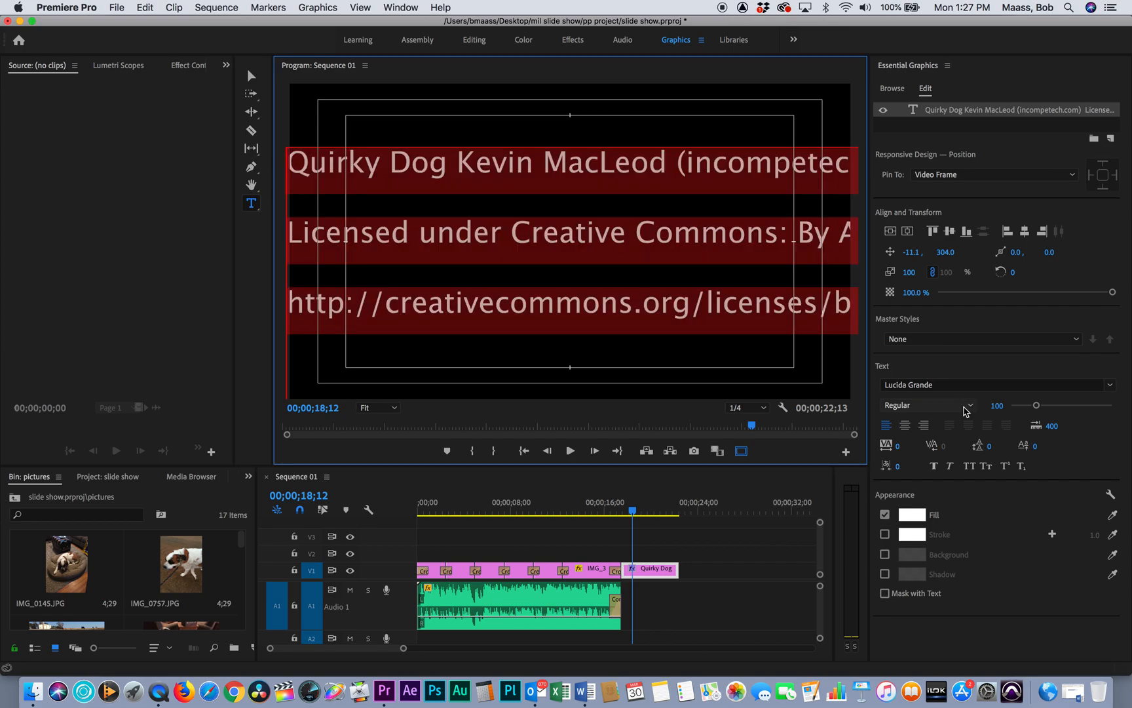
drag(1036, 406, 1023, 408)
click(905, 425)
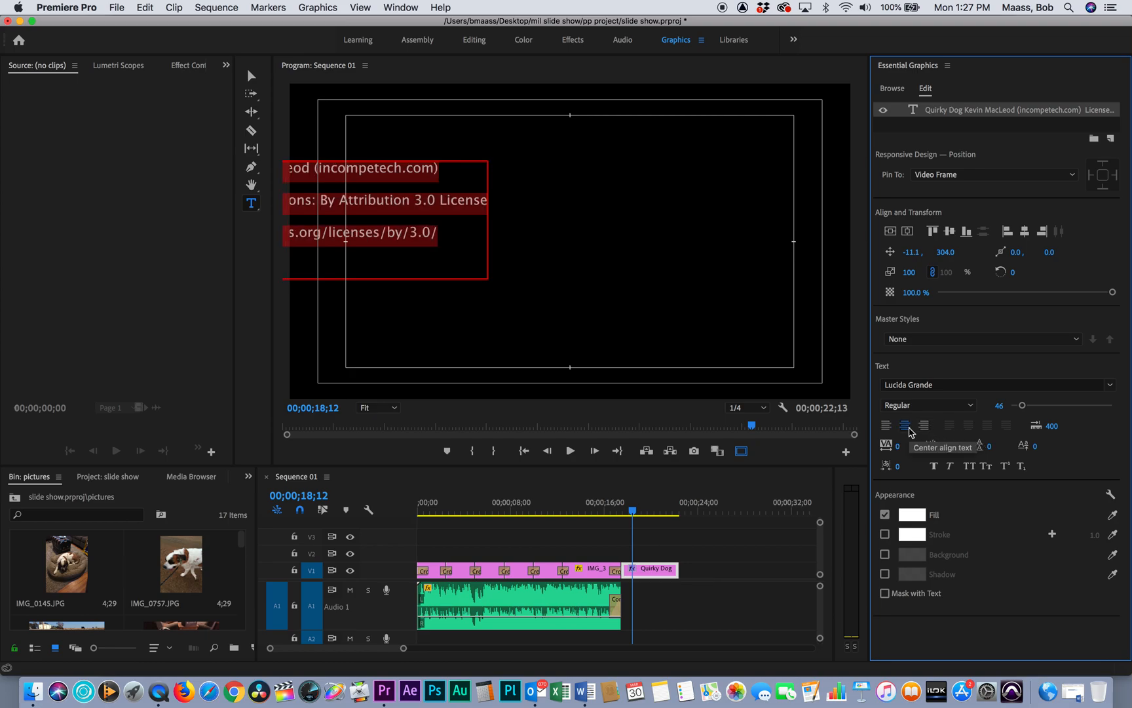
click(890, 231)
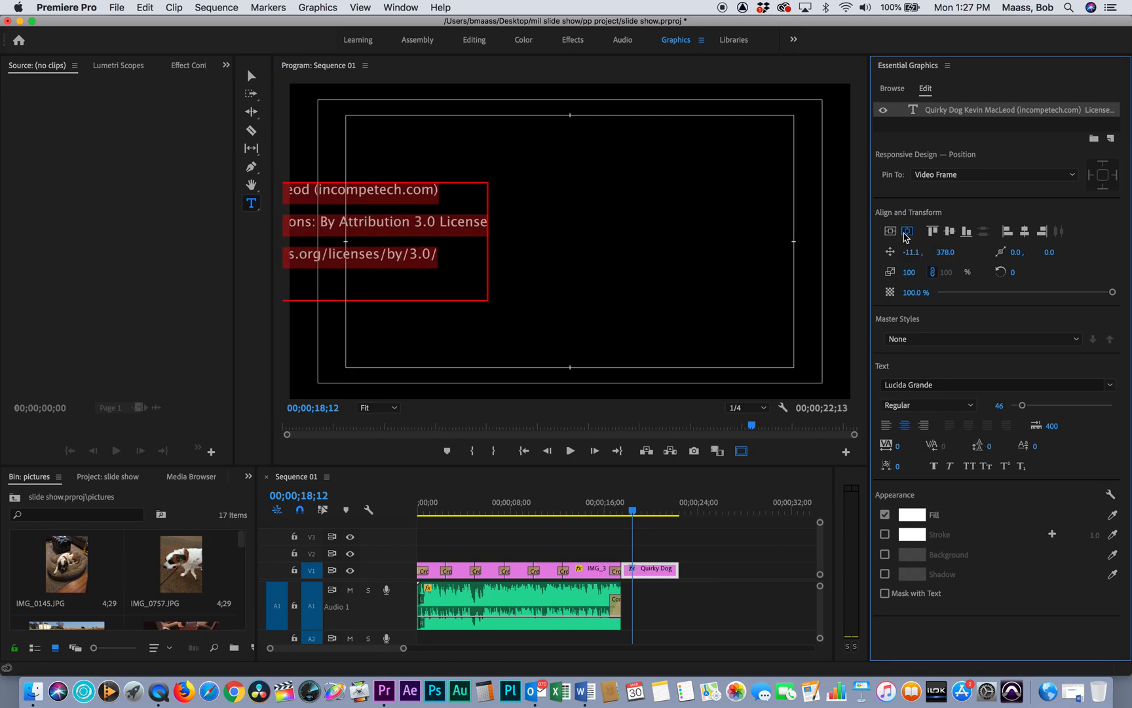
click(908, 231)
Step: Trim the credit clip's end so the sequence ends at 21;21, and set the credit text size to 51
drag(678, 569, 669, 569)
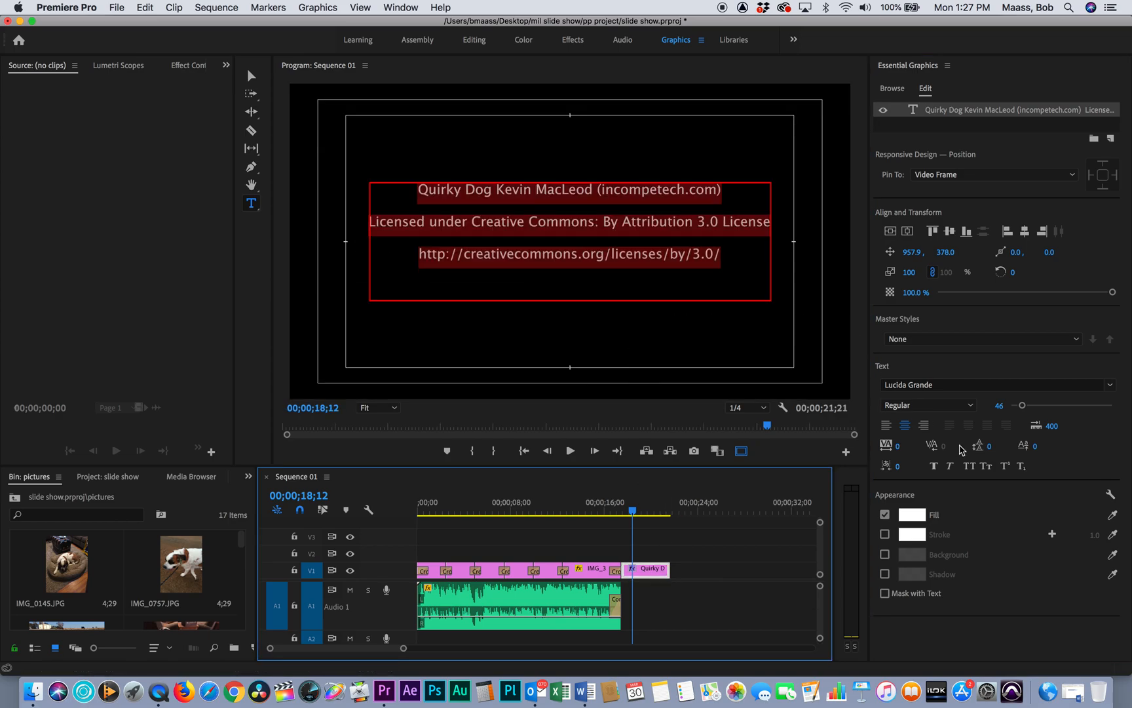
drag(1023, 406, 1025, 406)
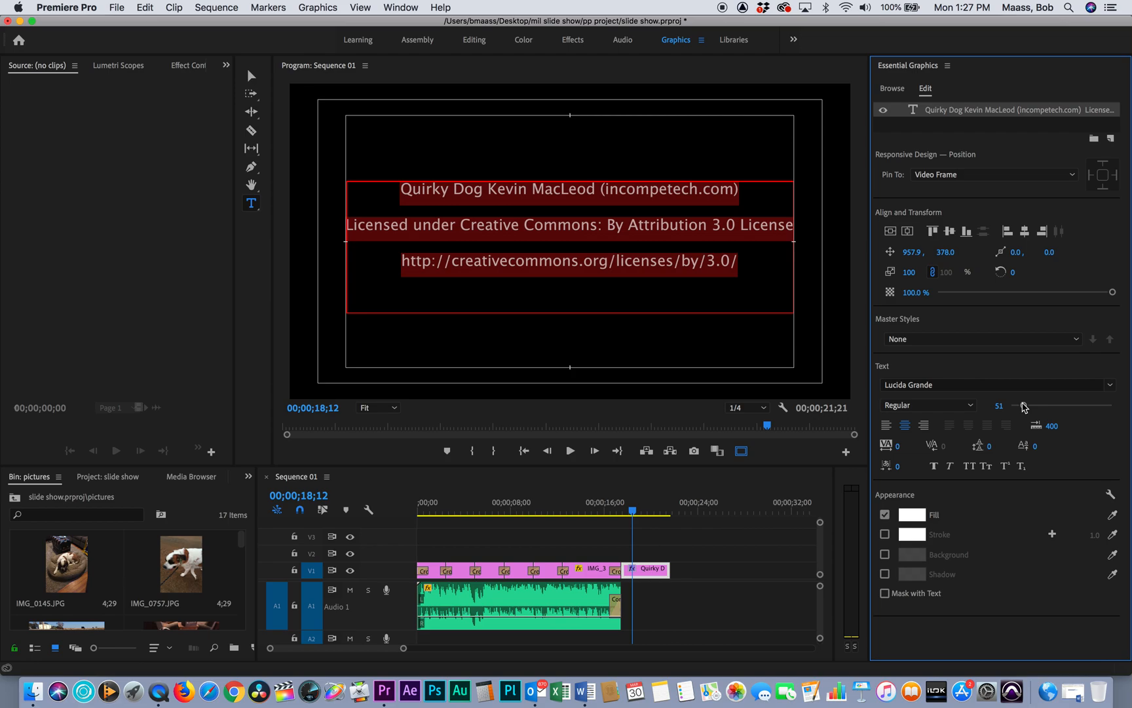
click(724, 569)
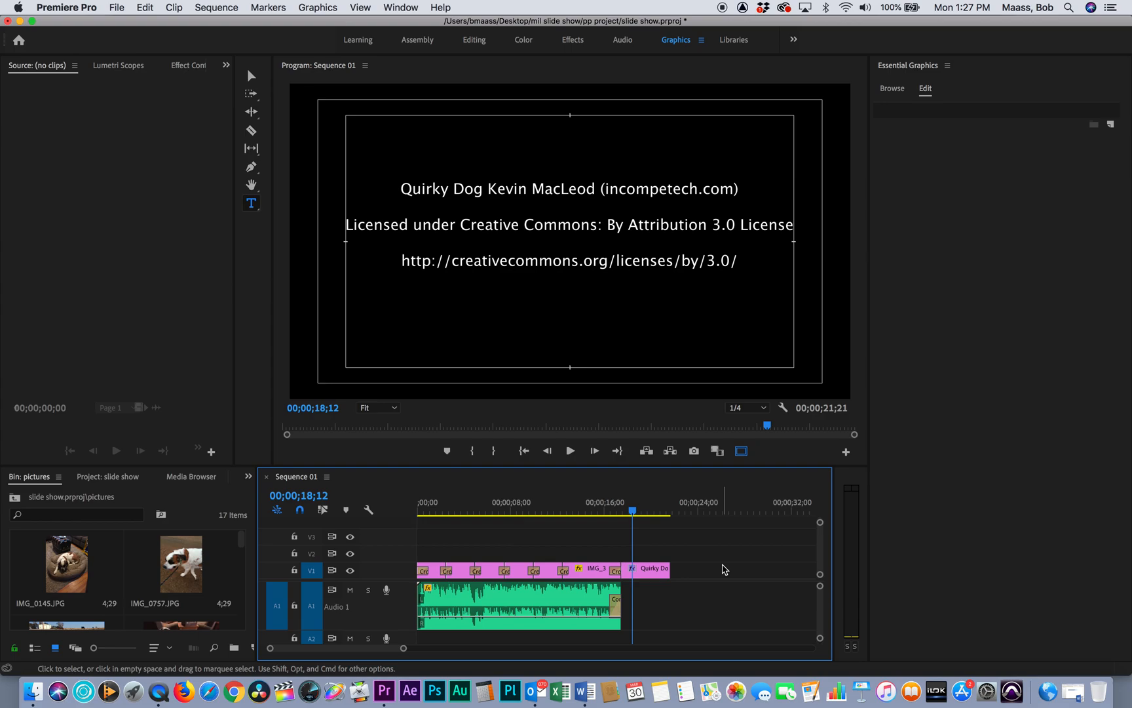